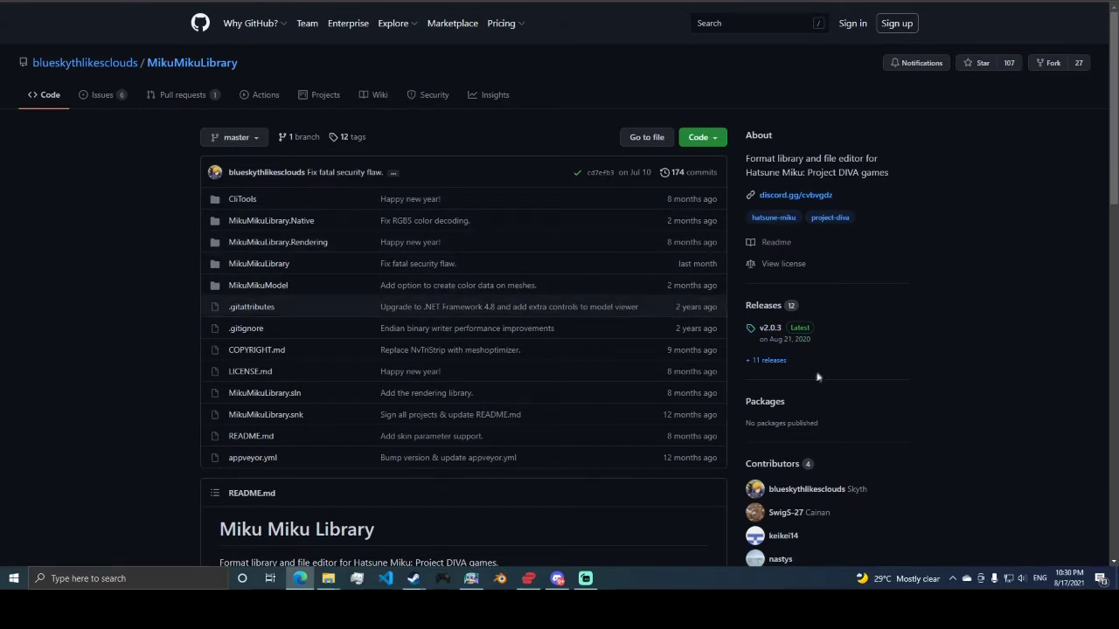
Open the MikuMikuLibrary v2.0.3 release page from the repository
{"action": "left_click", "coordinate": [784, 331]}
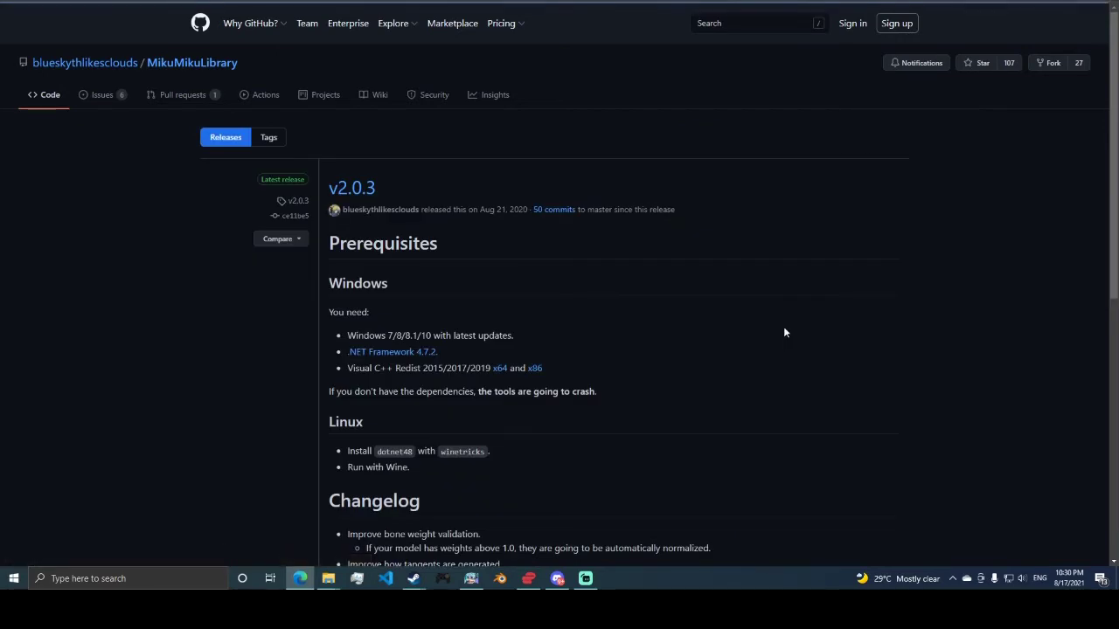
Scroll down to the v2.0.3 Assets list showing MikuMikuModel.7z
{"action": "scroll", "coordinate": [603, 315], "scroll_direction": "down", "scroll_amount": 6}
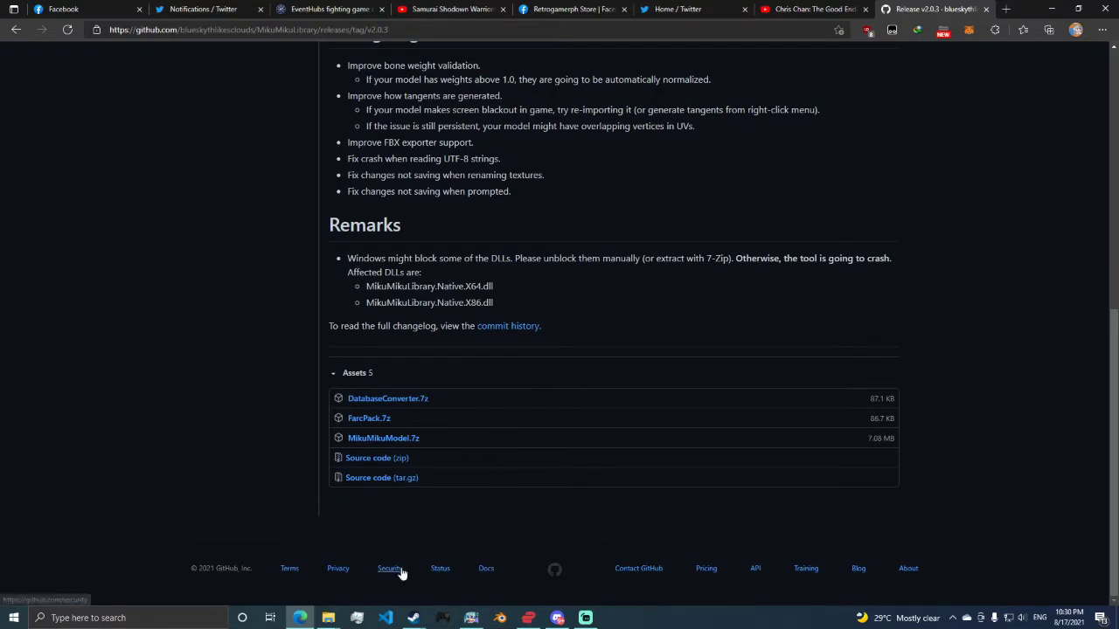
Launch Miku Miku Model from the modding tools folder
{"action": "mouse_move", "coordinate": [338, 617]}
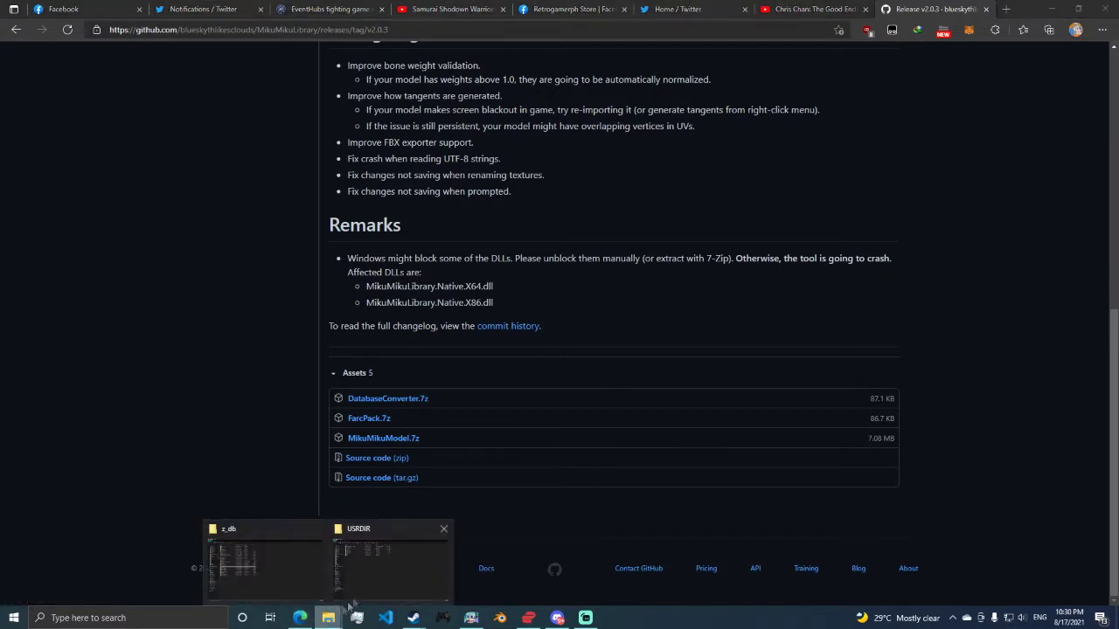
{"action": "left_click", "coordinate": [389, 560]}
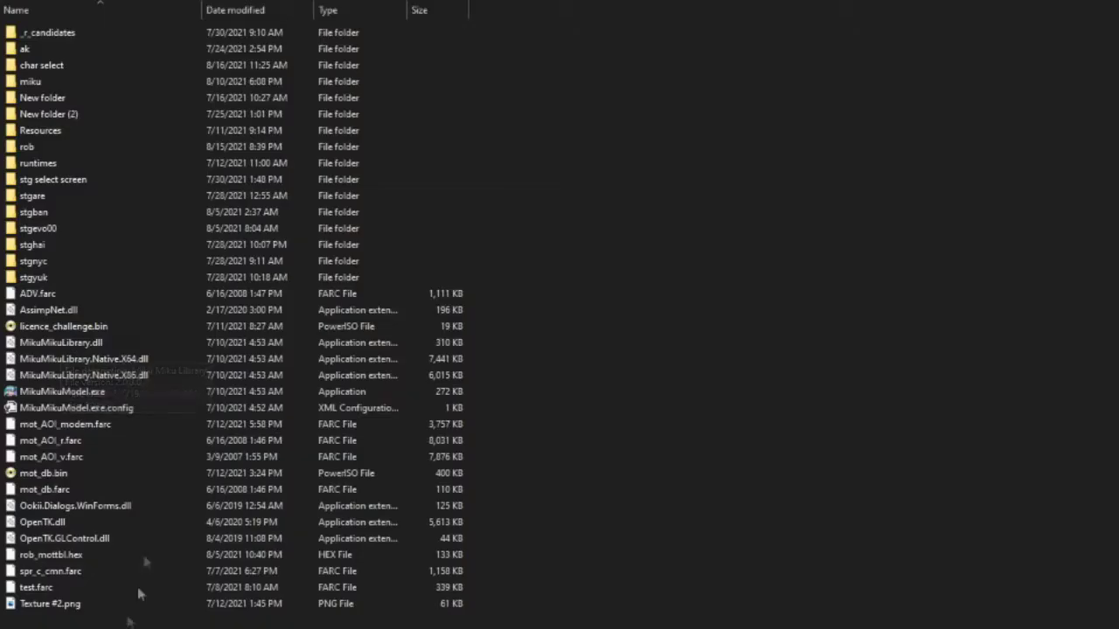
{"action": "double_click", "coordinate": [72, 402]}
{"action": "left_click", "coordinate": [2, 65]}
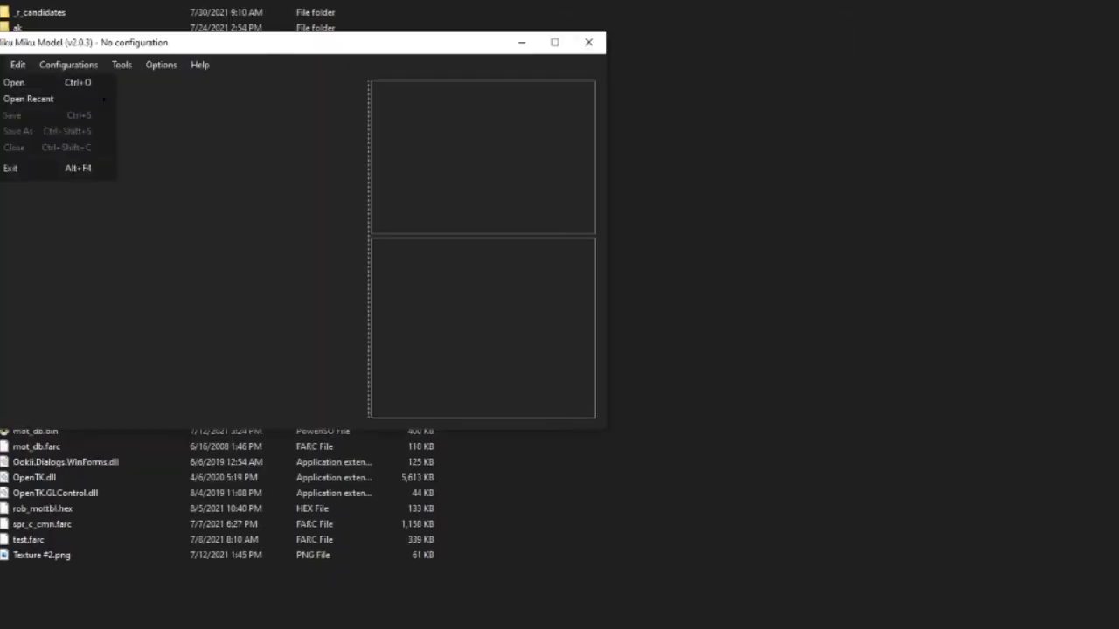
{"action": "left_click", "coordinate": [3, 84]}
{"action": "left_click_drag", "start_coordinate": [90, 45], "coordinate": [131, 45]}
Open stgevo00.farc from NPUB30625/USRDIR/rom/objset in Miku Miku Model
{"action": "left_click", "coordinate": [34, 68]}
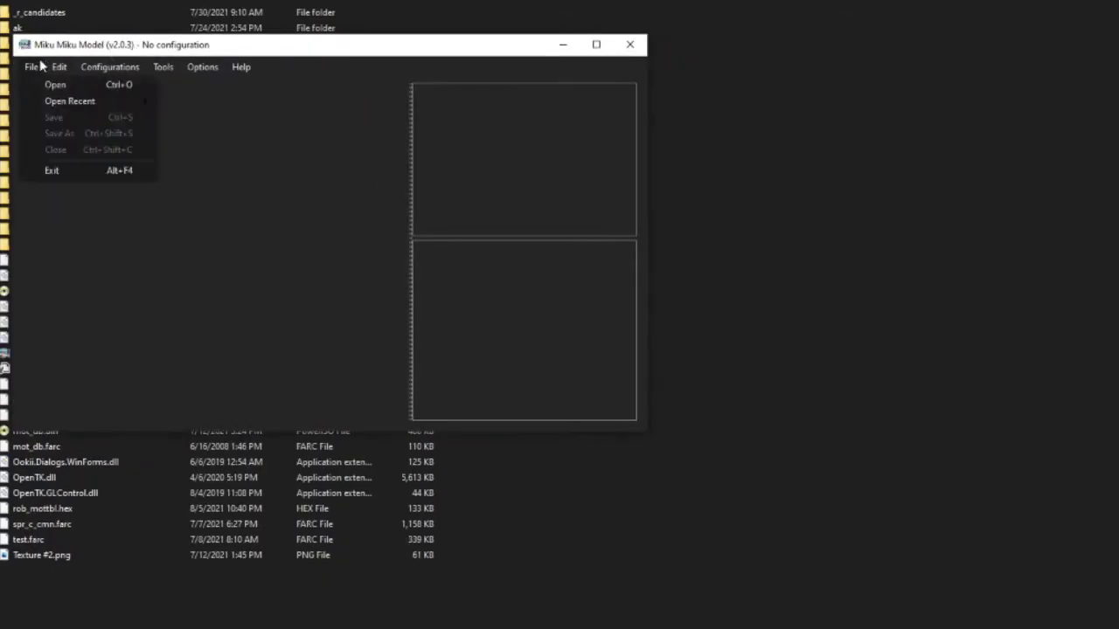
{"action": "mouse_move", "coordinate": [65, 105]}
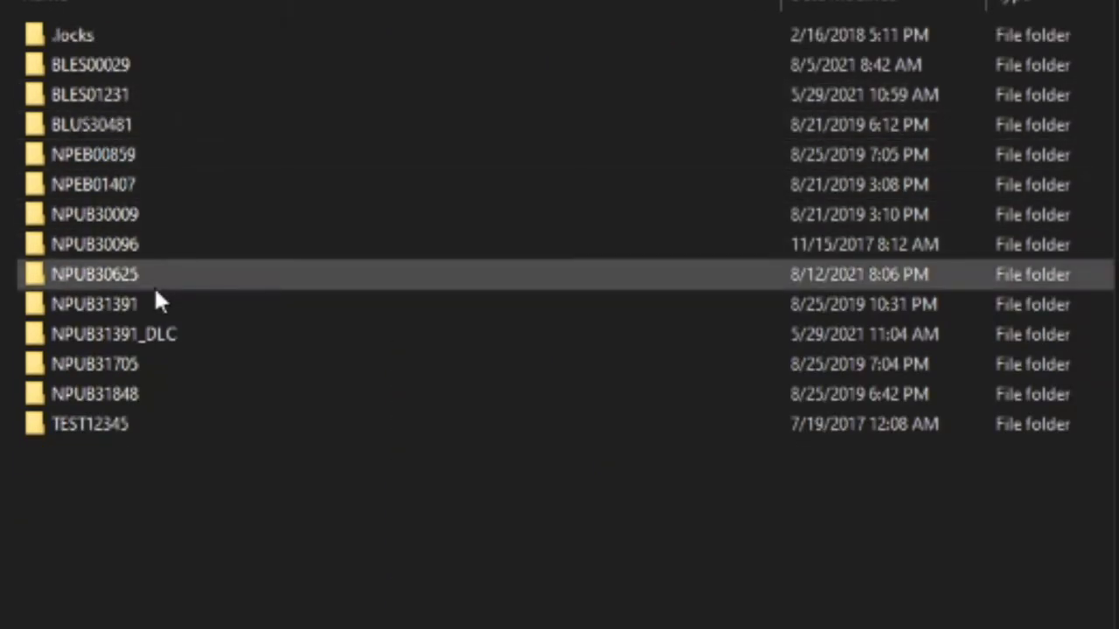
{"action": "double_click", "coordinate": [154, 278]}
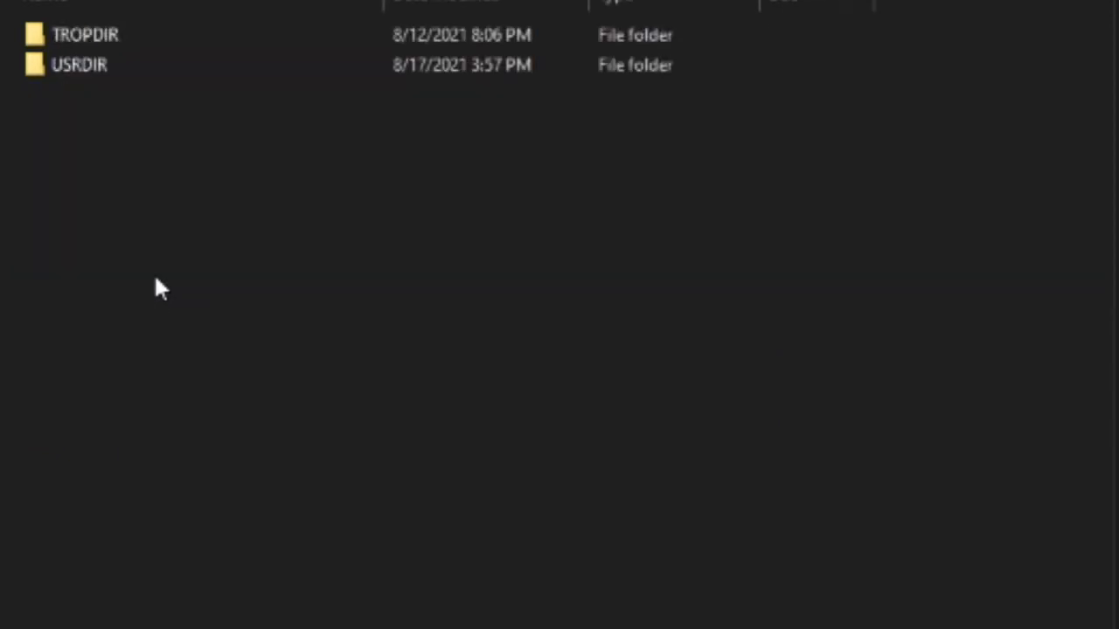
{"action": "double_click", "coordinate": [182, 74]}
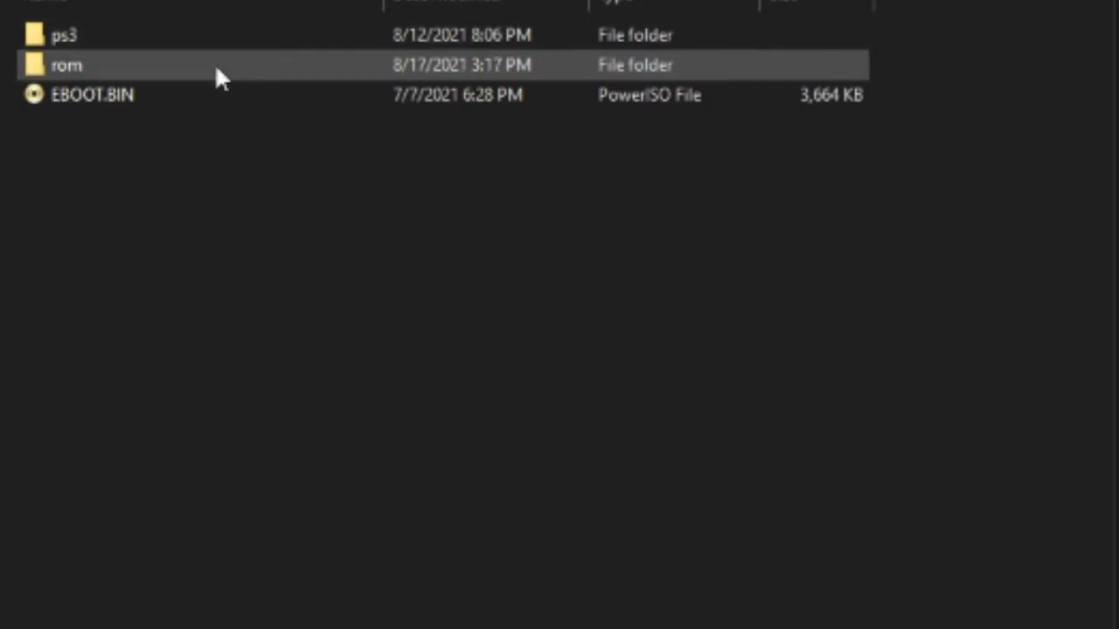
{"action": "double_click", "coordinate": [215, 67]}
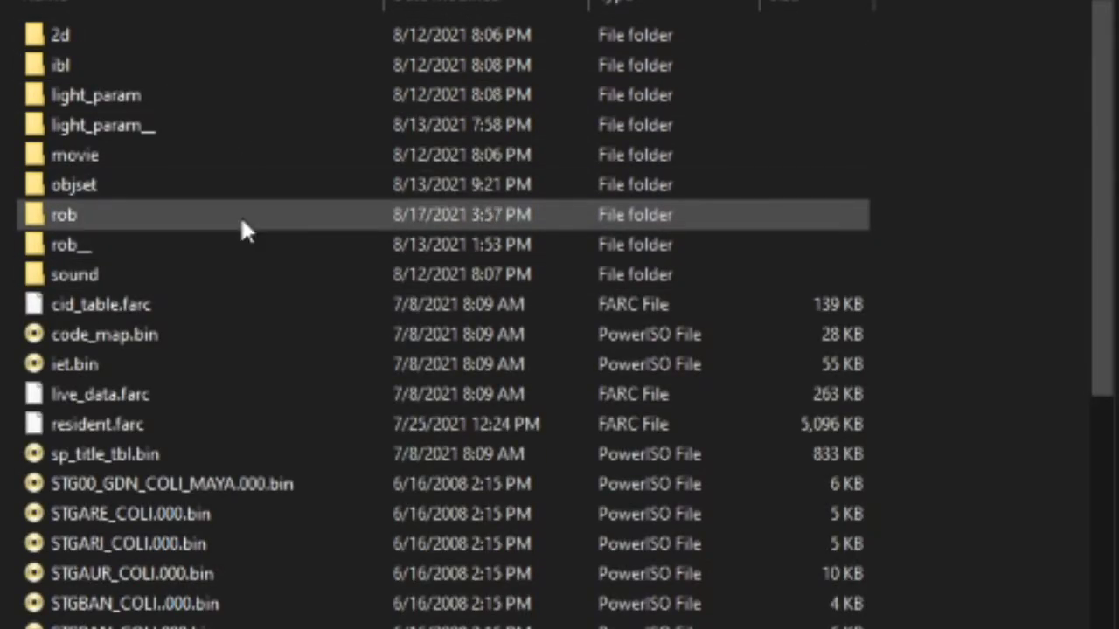
{"action": "double_click", "coordinate": [239, 185]}
{"action": "scroll", "coordinate": [243, 263], "scroll_direction": "down", "scroll_amount": 4}
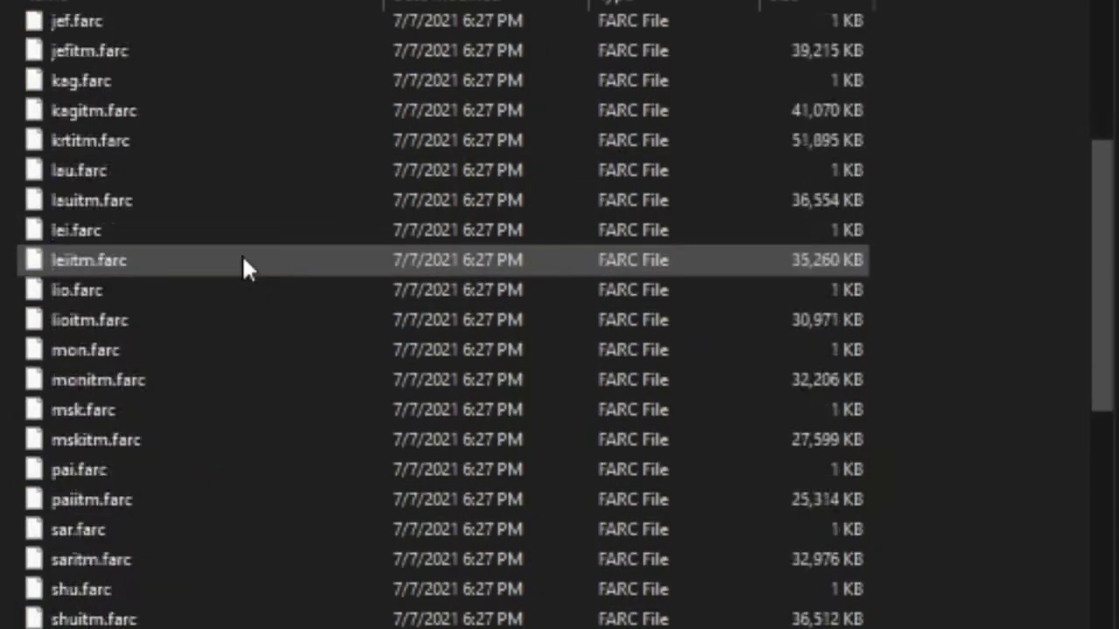
{"action": "scroll", "coordinate": [242, 262], "scroll_direction": "down", "scroll_amount": 15}
{"action": "scroll", "coordinate": [242, 262], "scroll_direction": "up", "scroll_amount": 5}
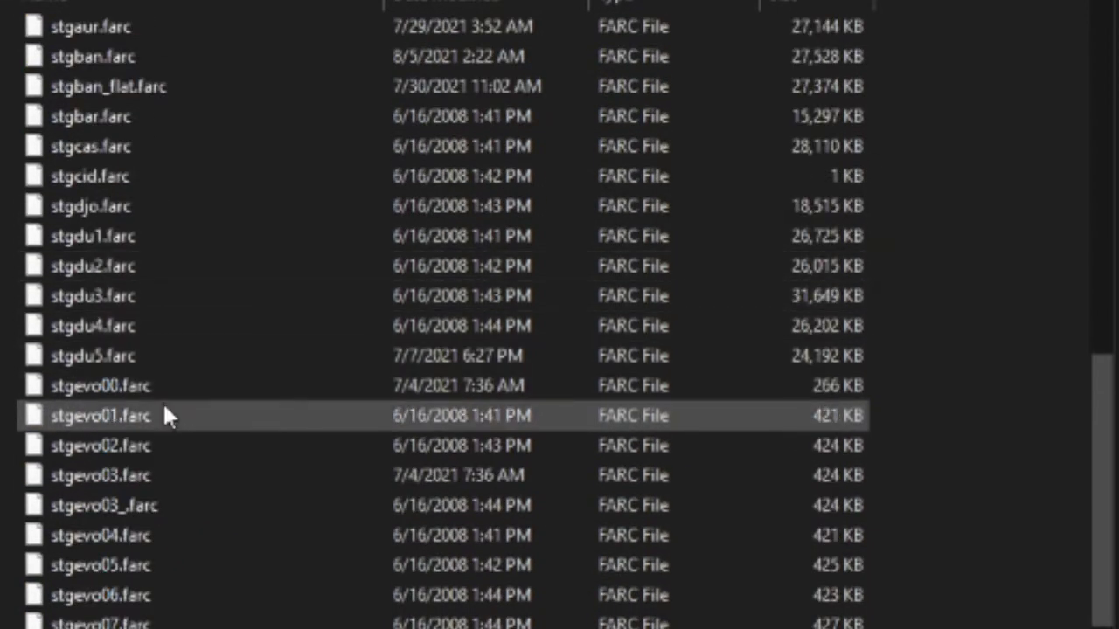
{"action": "left_click", "coordinate": [139, 389]}
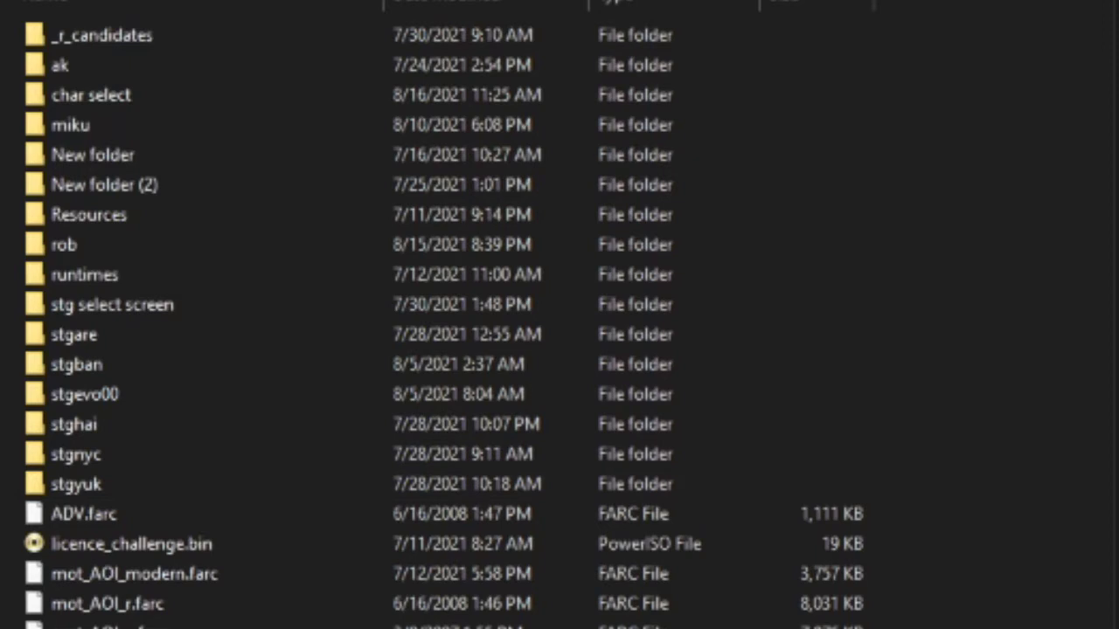
Create a new folder named stg_test in the tools folder
{"action": "right_click", "coordinate": [264, 271]}
{"action": "key", "text": "ctrl+shift+n"}
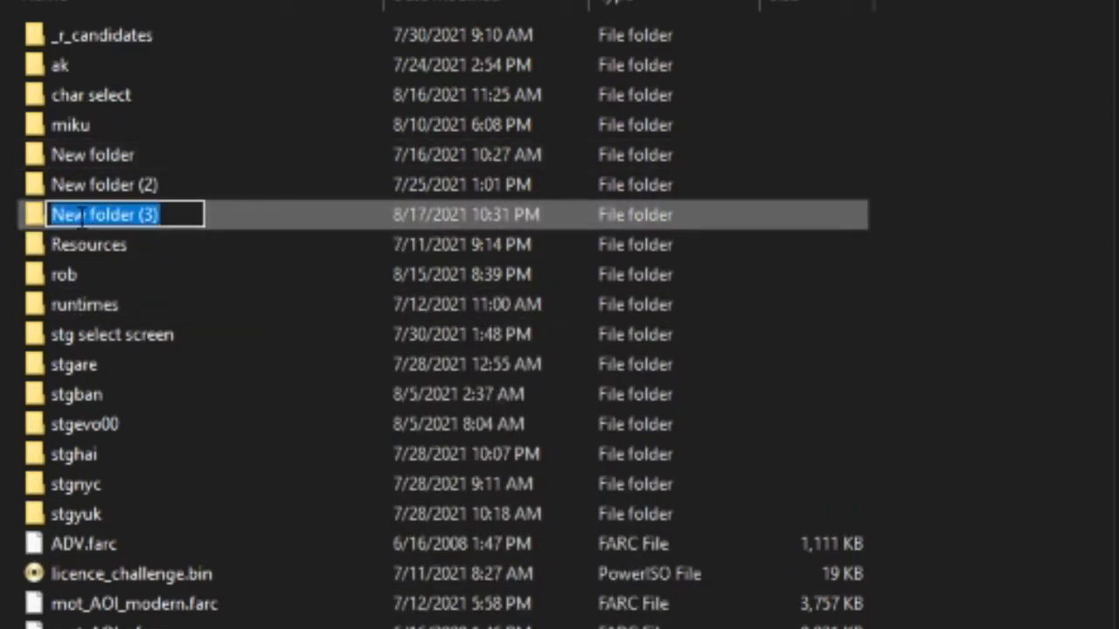
{"action": "type", "text": "st"}
{"action": "type", "text": "g"}
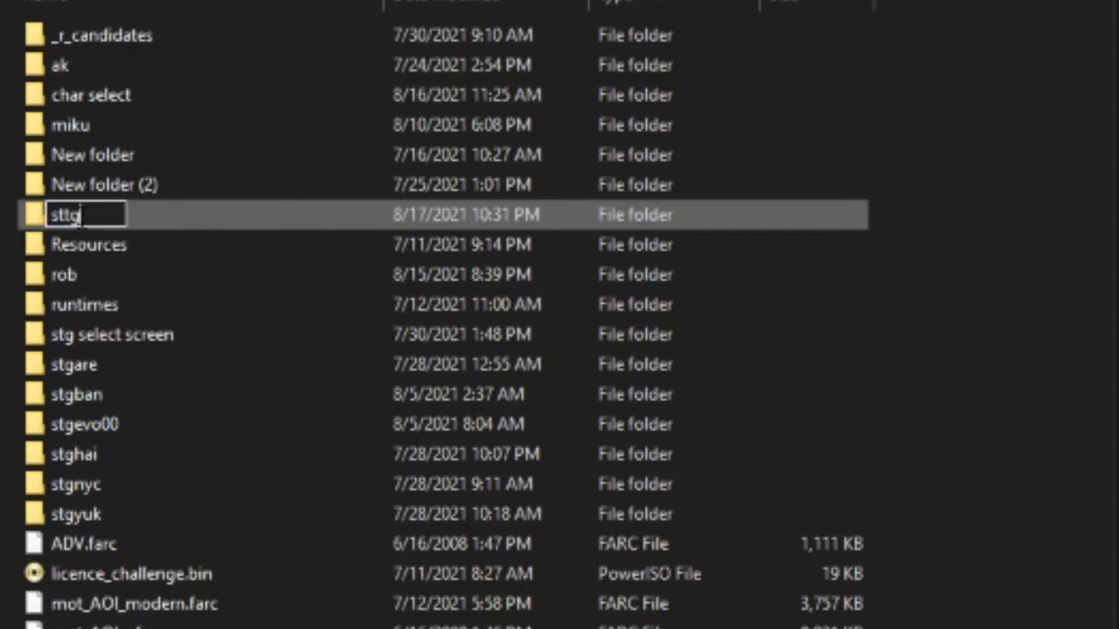
{"action": "key", "text": "BackSpace"}
{"action": "type", "text": "g_test"}
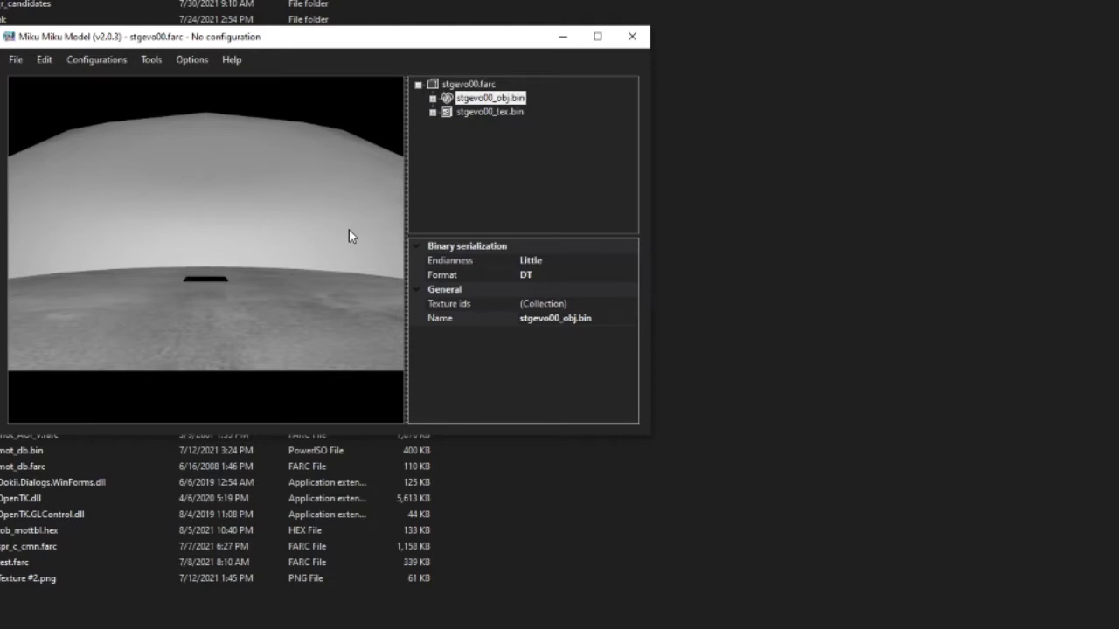
Export the stgevo00_obj.bin object set with the Collada Exporter (*.dae) file type
{"action": "left_click", "coordinate": [432, 98]}
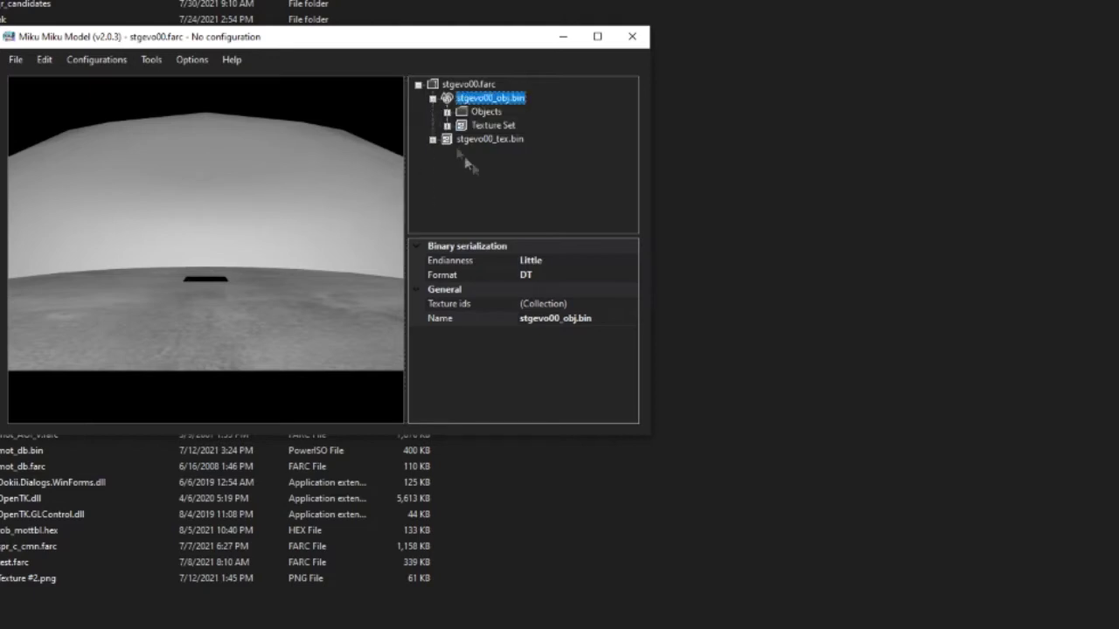
{"action": "right_click", "coordinate": [480, 99]}
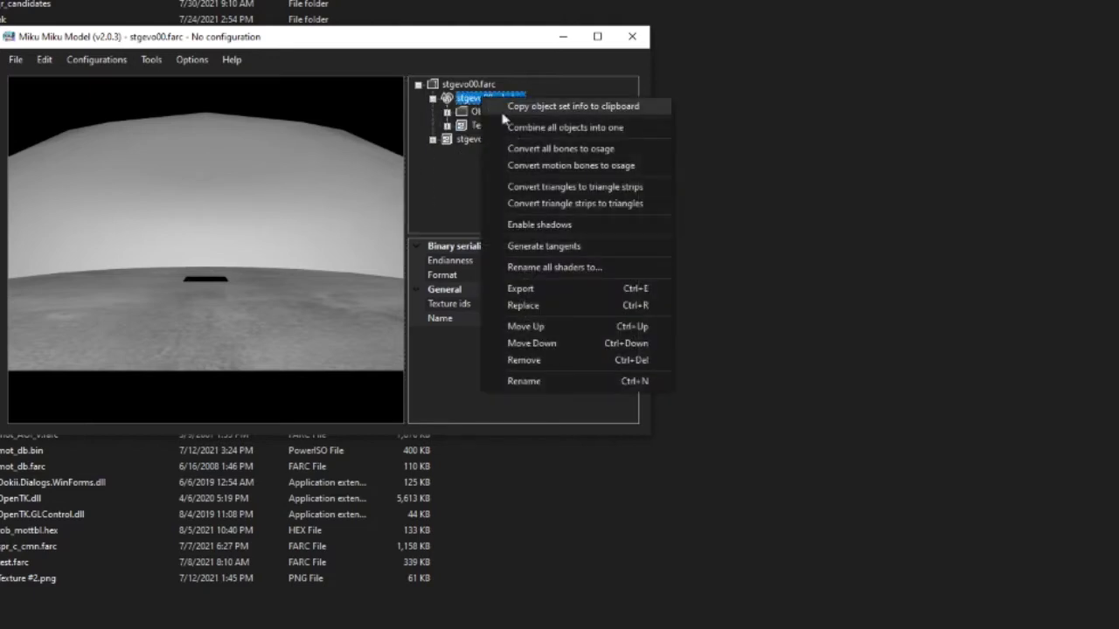
{"action": "left_click", "coordinate": [549, 296]}
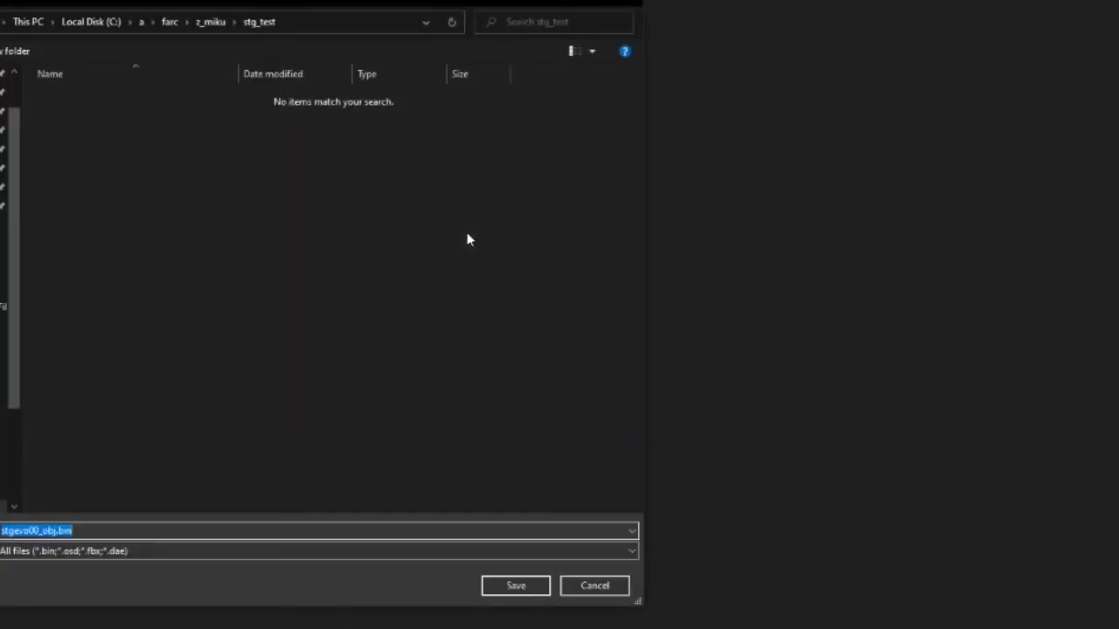
{"action": "left_click", "coordinate": [311, 549]}
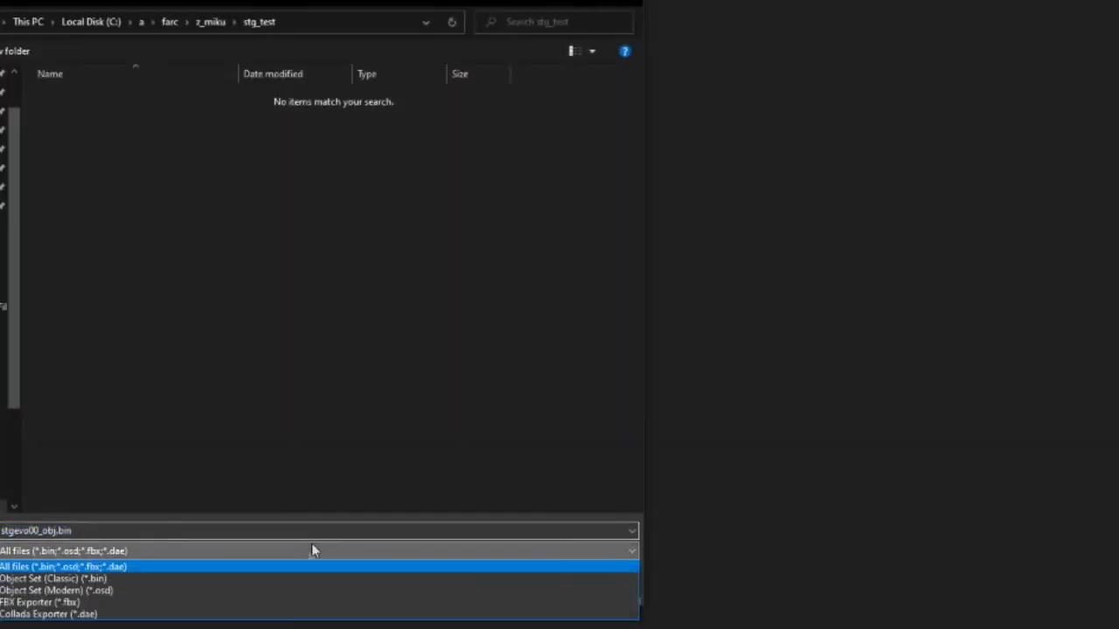
{"action": "left_click", "coordinate": [112, 615]}
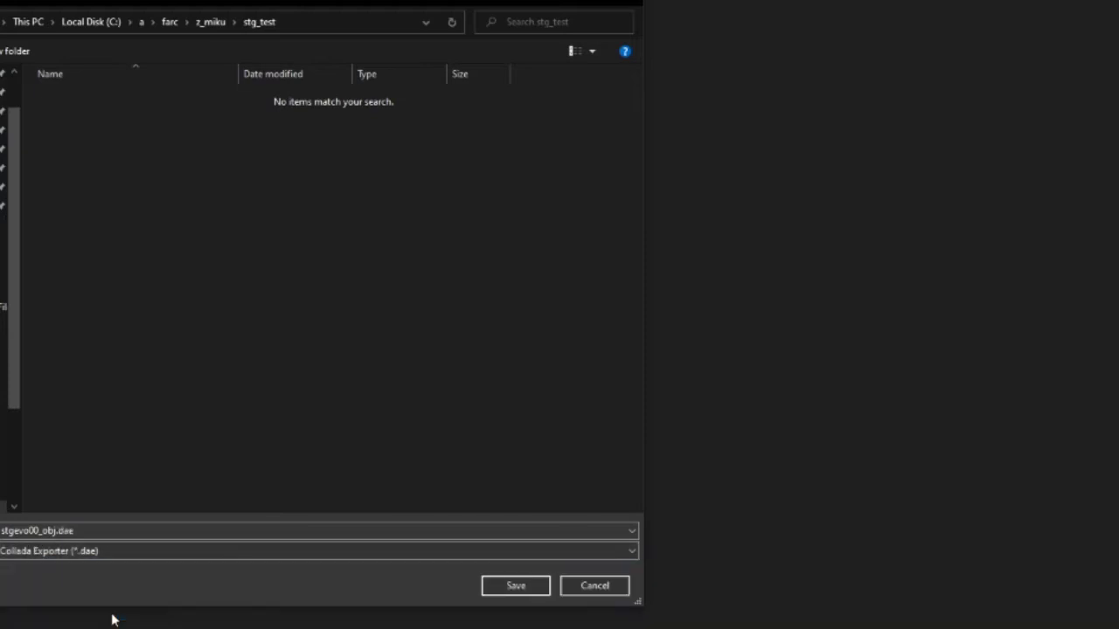
Create an extract folder inside stg_test and save stgevo00_obj.dae there
{"action": "right_click", "coordinate": [458, 437]}
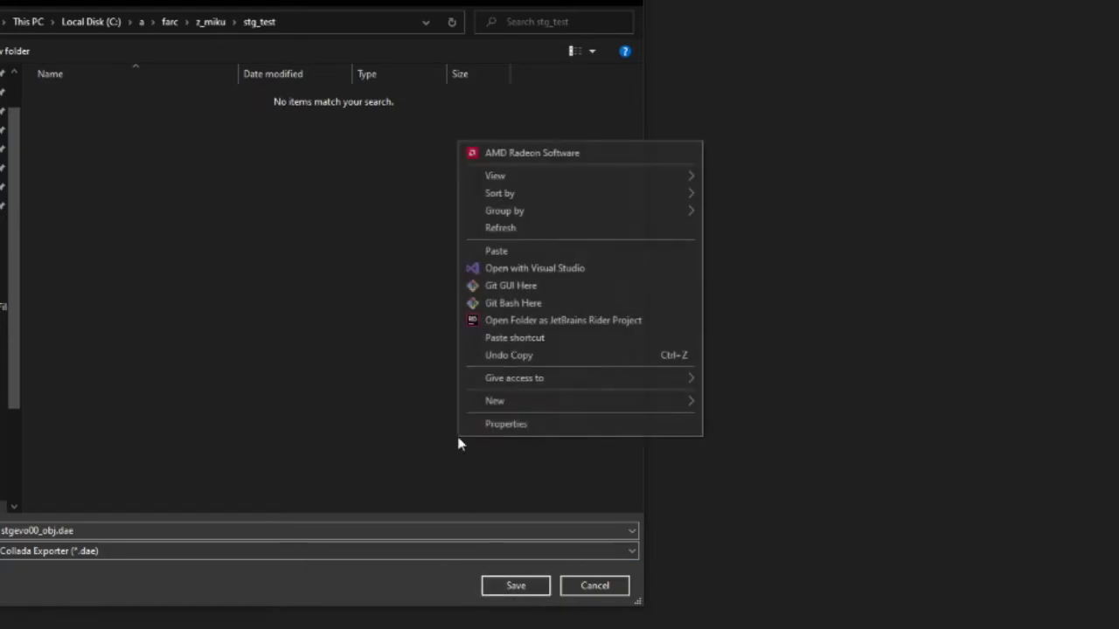
{"action": "mouse_move", "coordinate": [625, 405]}
{"action": "left_click", "coordinate": [738, 403]}
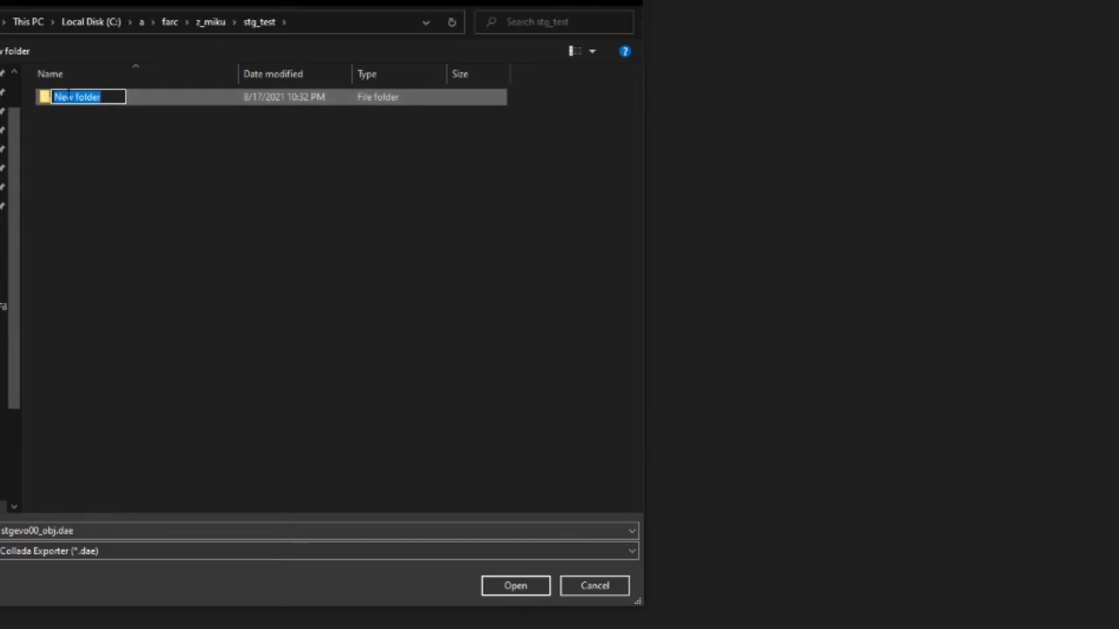
{"action": "type", "text": "extract"}
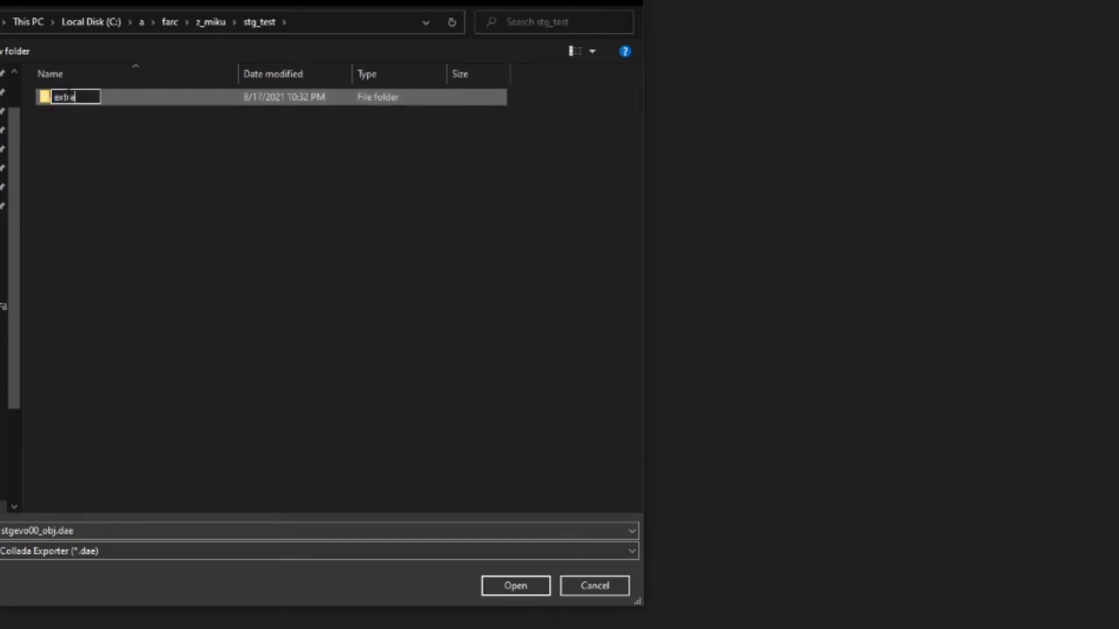
{"action": "left_click", "coordinate": [97, 144]}
{"action": "double_click", "coordinate": [95, 97]}
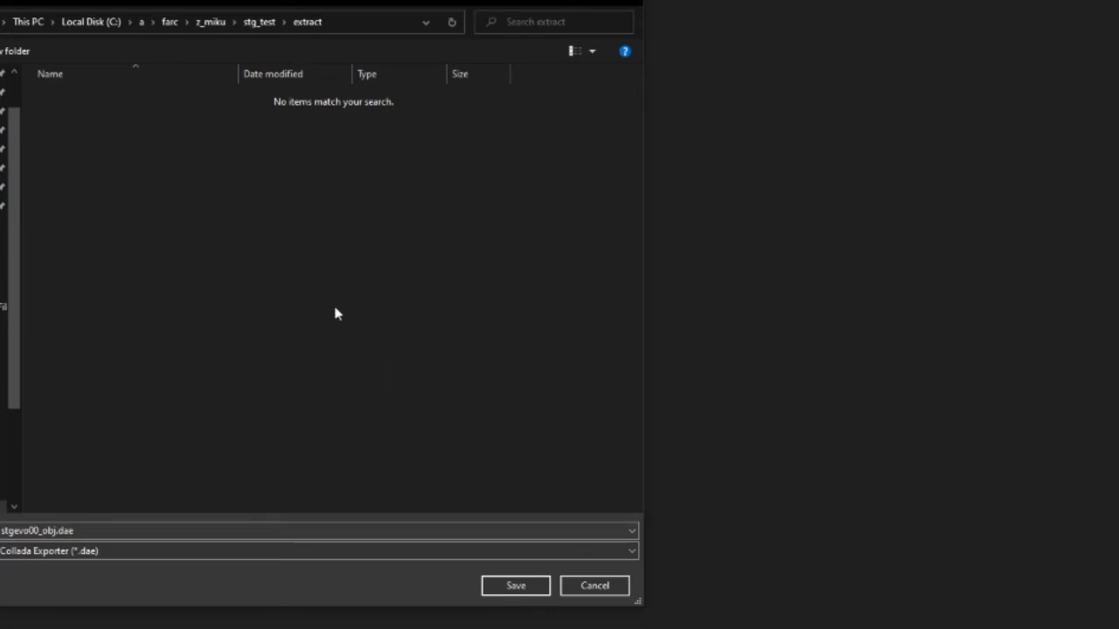
{"action": "left_click", "coordinate": [518, 591]}
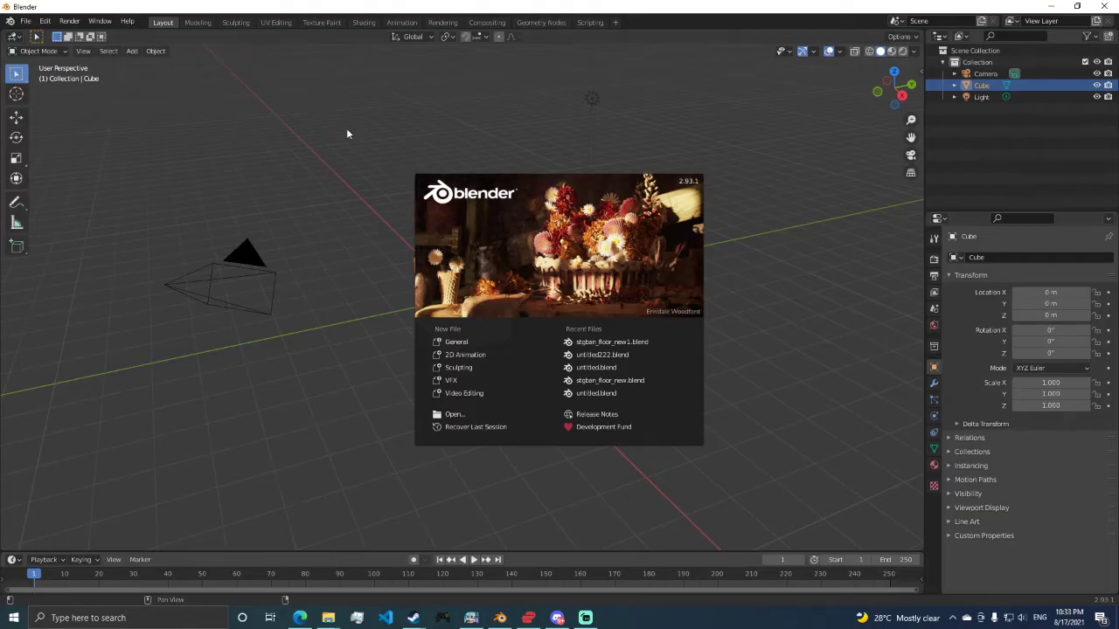
Dismiss Blender's splash screen to reveal the default cube, camera and light
{"action": "left_click", "coordinate": [419, 130]}
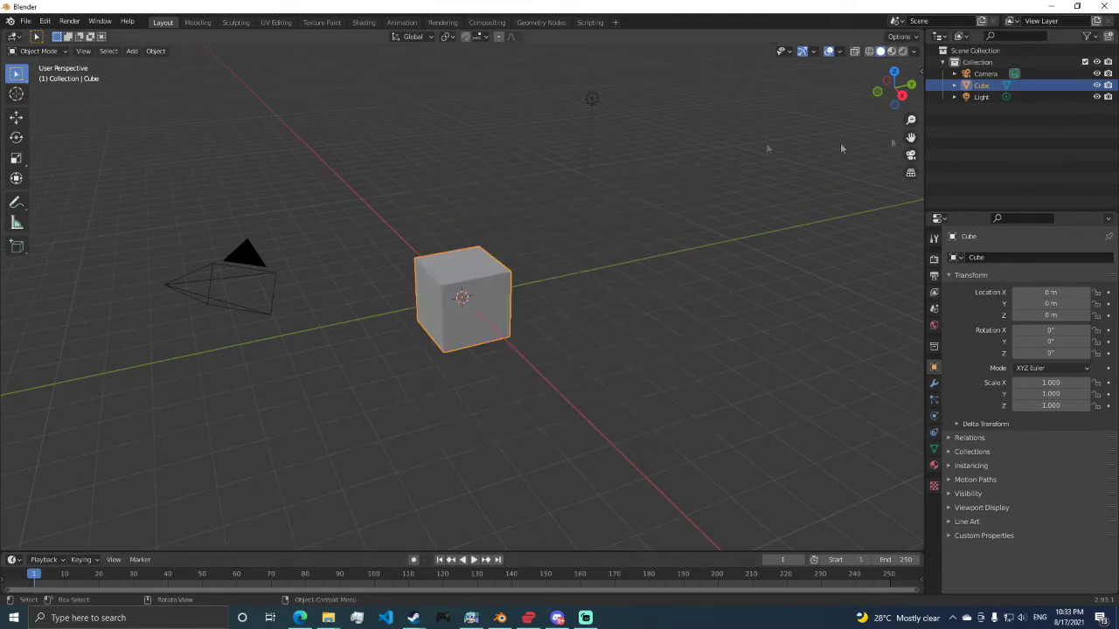
Delete the default camera, cube and light from the scene
{"action": "left_click", "coordinate": [985, 74]}
{"action": "left_click", "coordinate": [989, 97], "text": "shift"}
{"action": "right_click", "coordinate": [989, 98]}
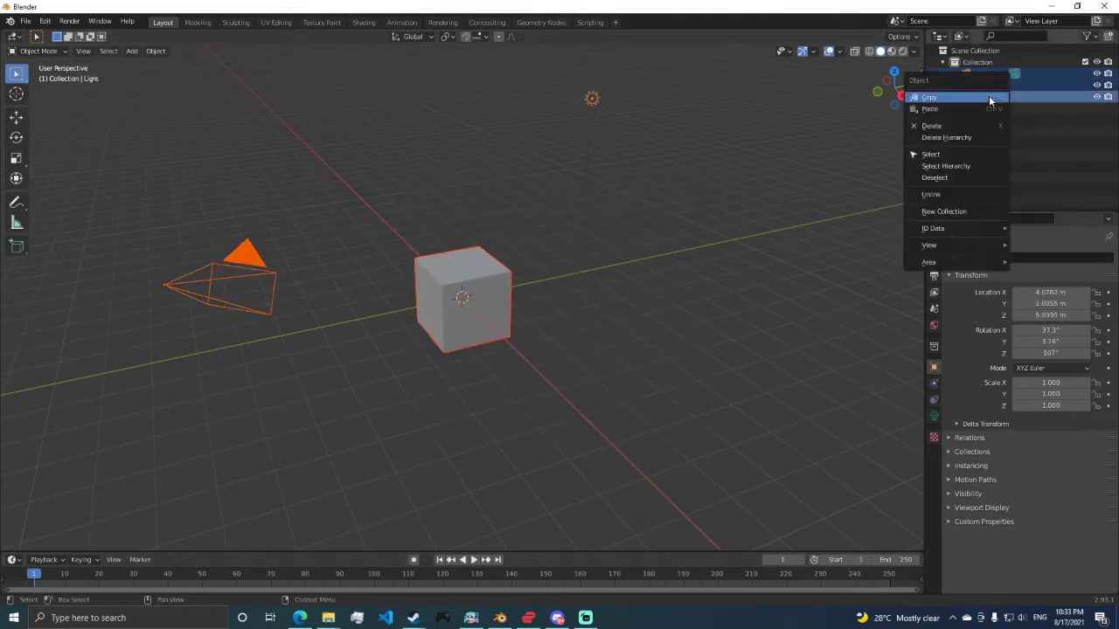
{"action": "left_click", "coordinate": [971, 127]}
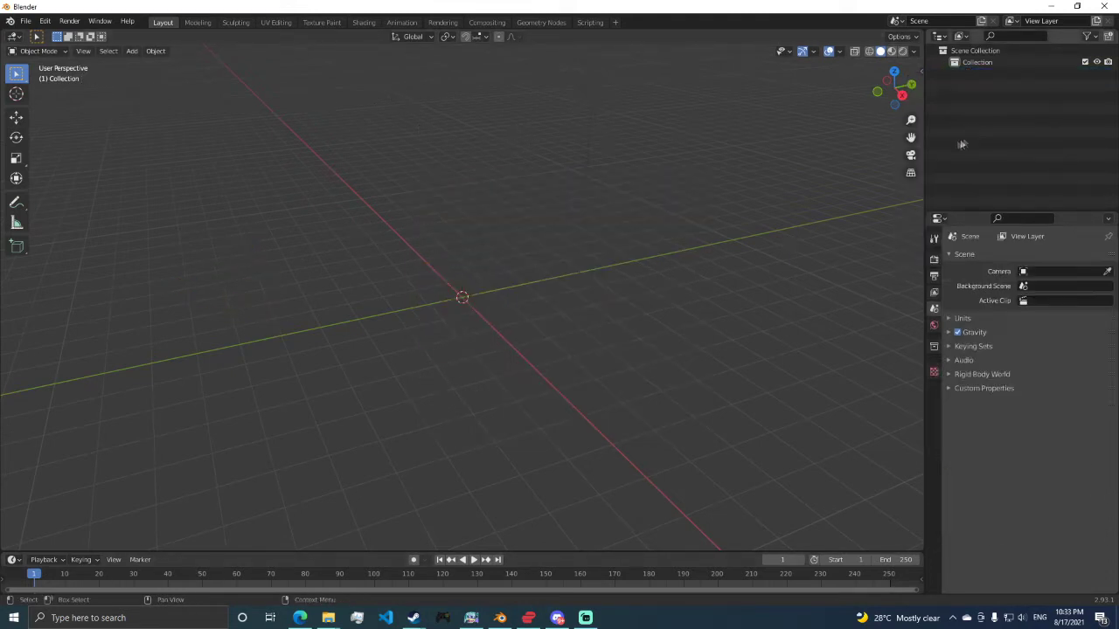
Import stgevo00_obj.dae via Collada from z_miku\stg_test\extract
{"action": "left_click", "coordinate": [28, 21]}
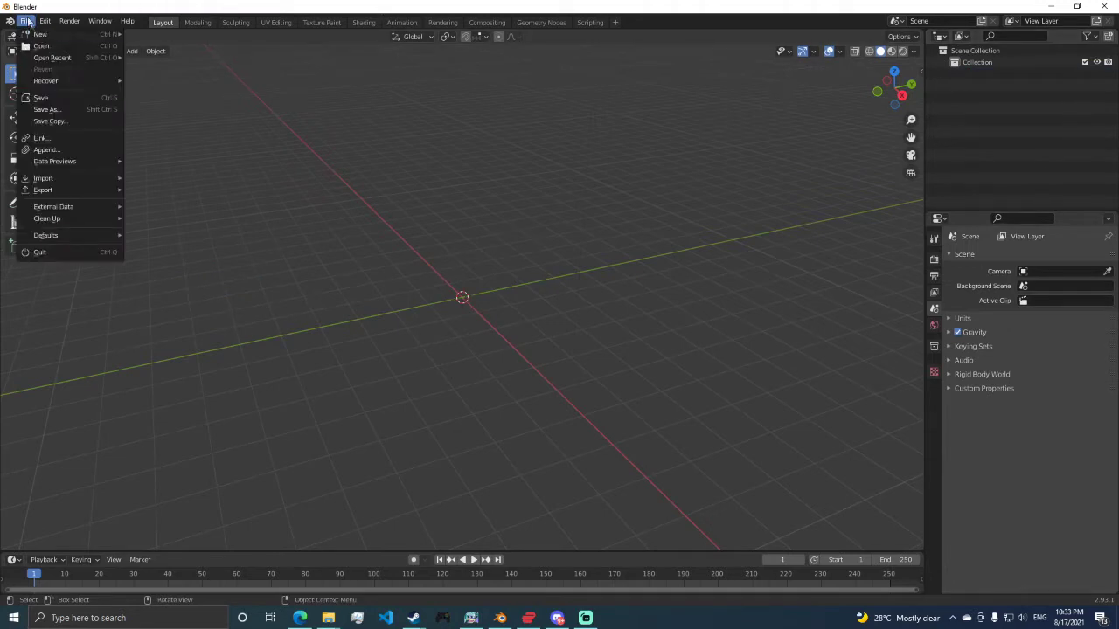
{"action": "mouse_move", "coordinate": [83, 189]}
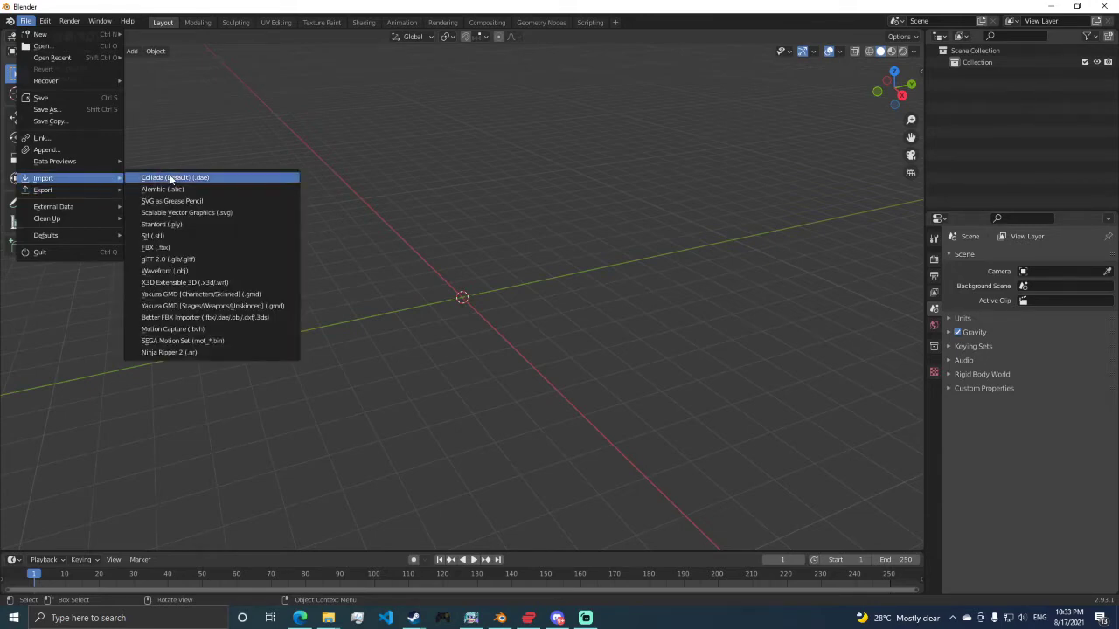
{"action": "left_click", "coordinate": [170, 179]}
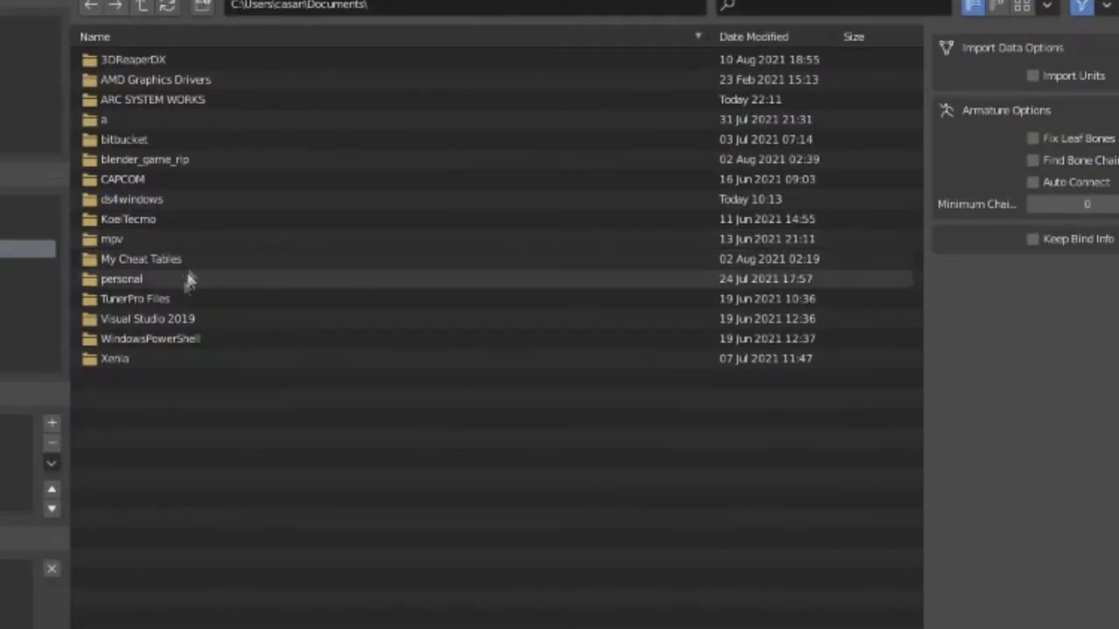
{"action": "left_click", "coordinate": [21, 447]}
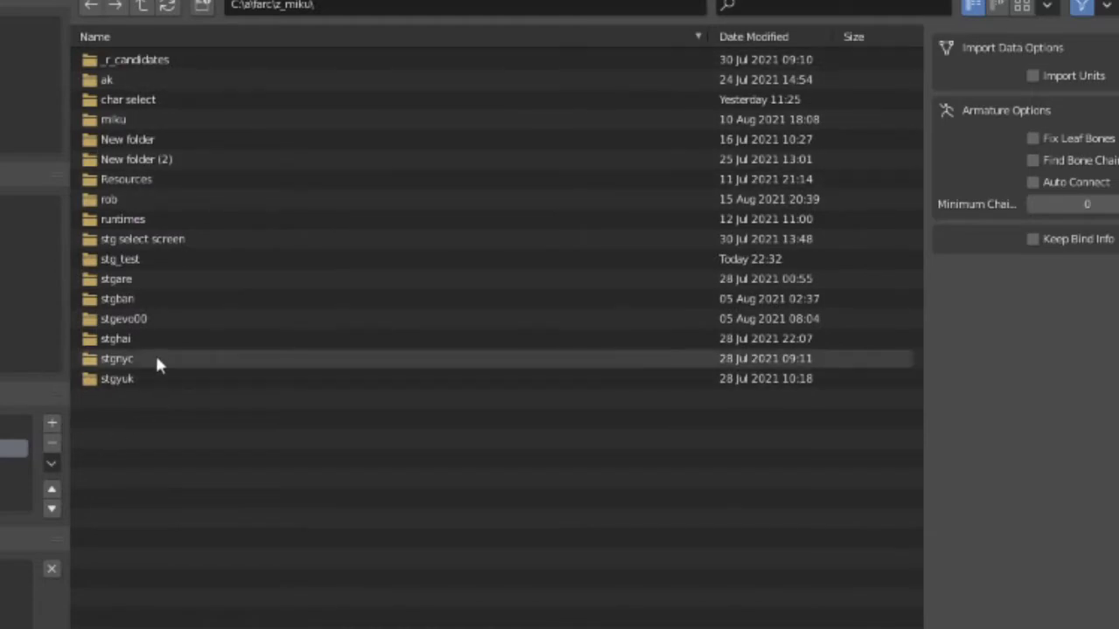
{"action": "double_click", "coordinate": [157, 259]}
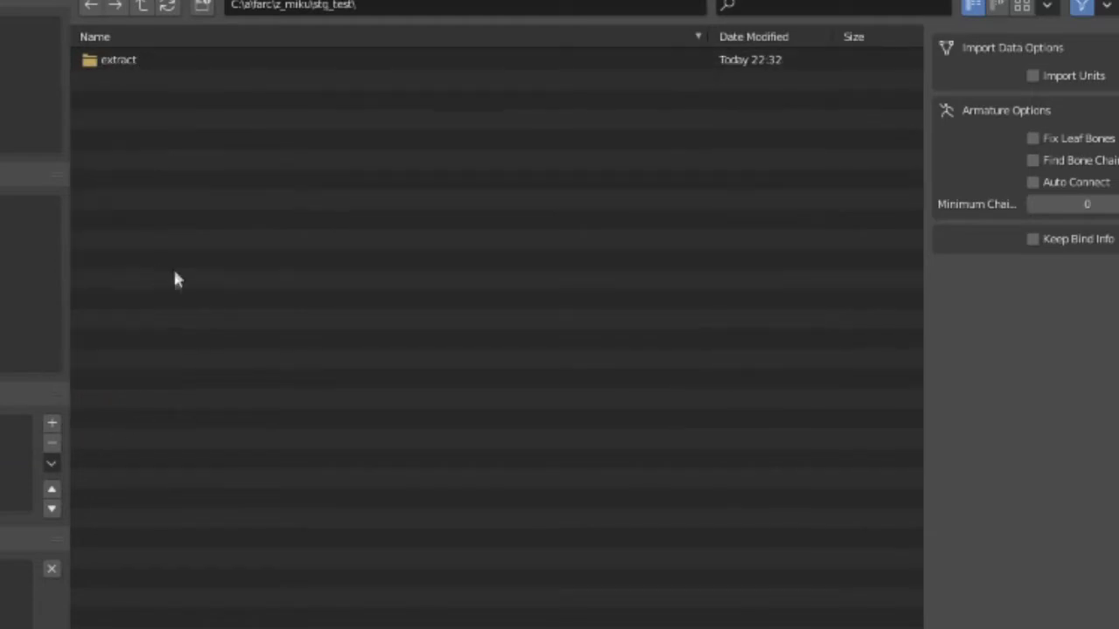
{"action": "double_click", "coordinate": [147, 67]}
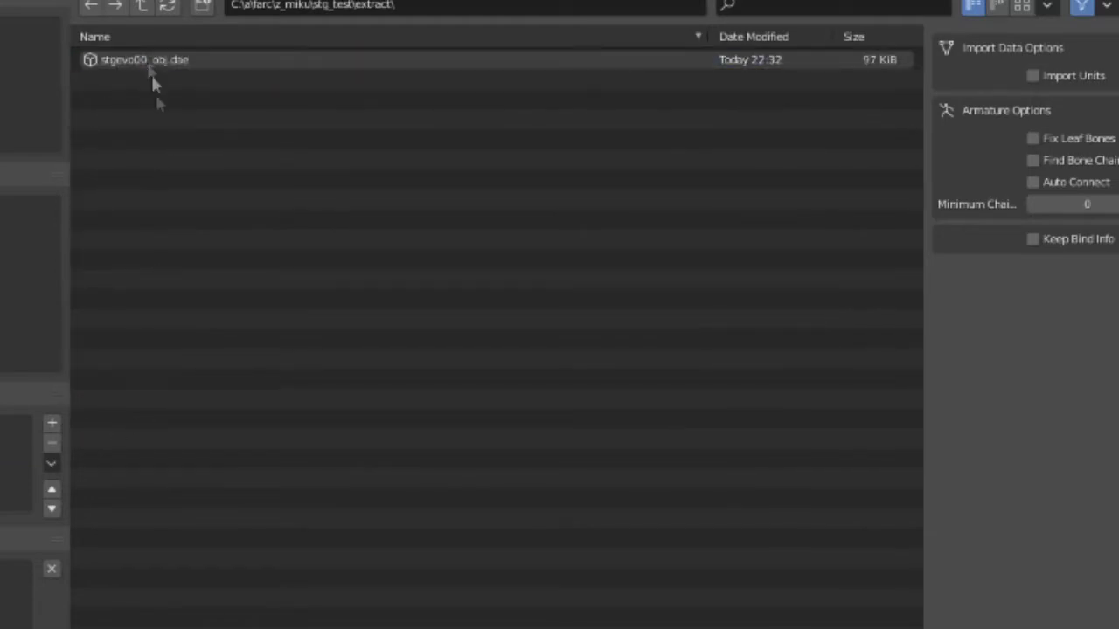
{"action": "left_click", "coordinate": [209, 57]}
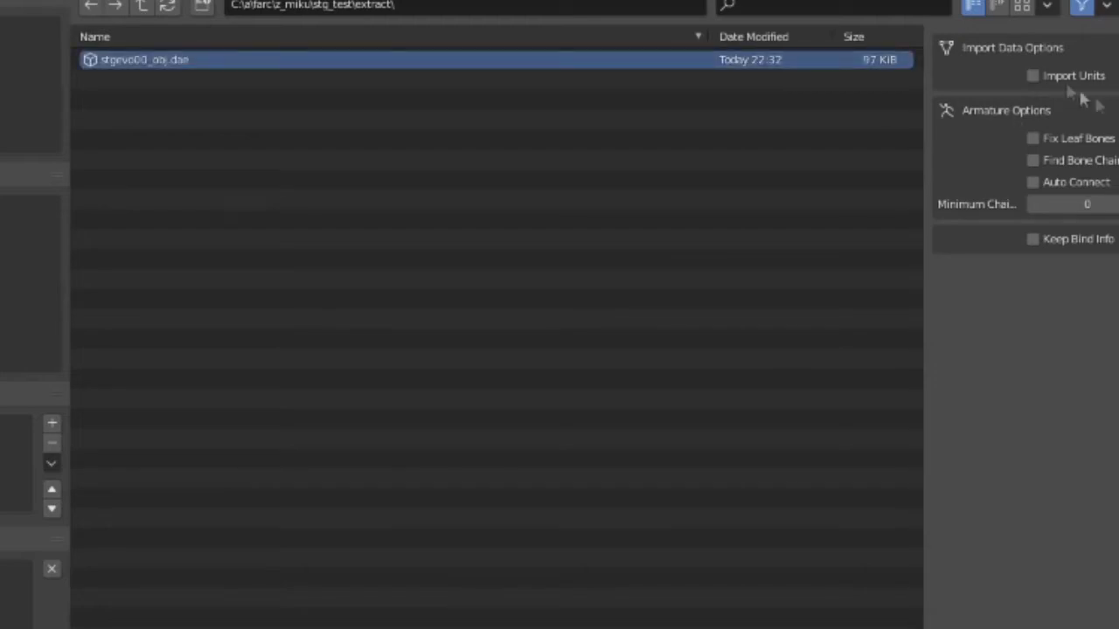
{"action": "double_click", "coordinate": [479, 61]}
{"action": "scroll", "coordinate": [542, 158], "scroll_direction": "down", "scroll_amount": 5}
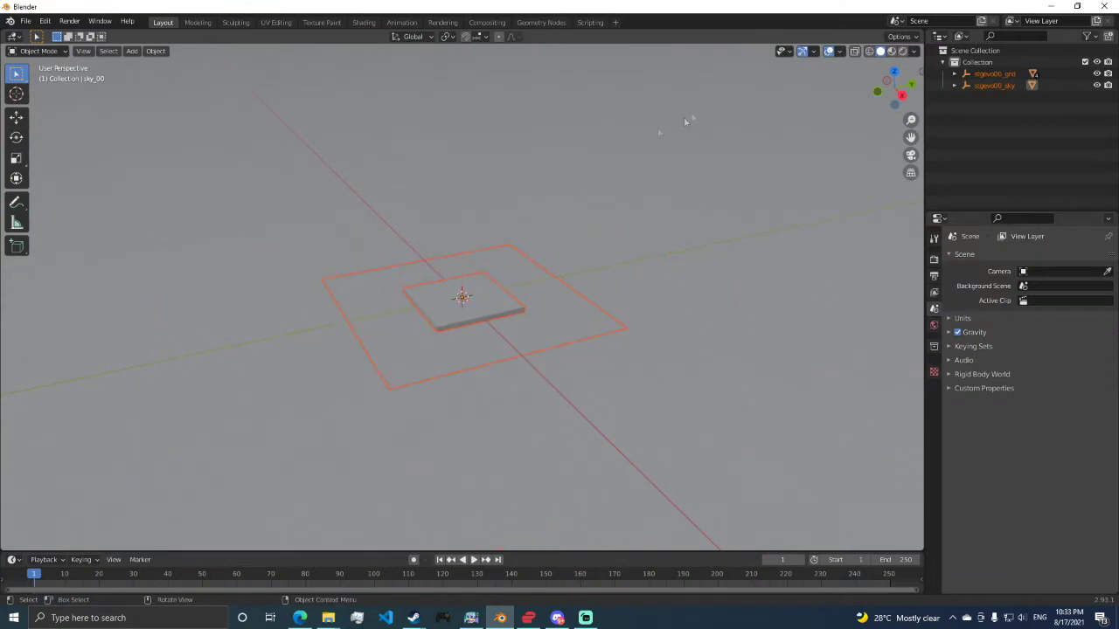
Switch to Rendered shading and orbit down to a low horizon view of the stage
{"action": "scroll", "coordinate": [672, 185], "scroll_direction": "down", "scroll_amount": 5}
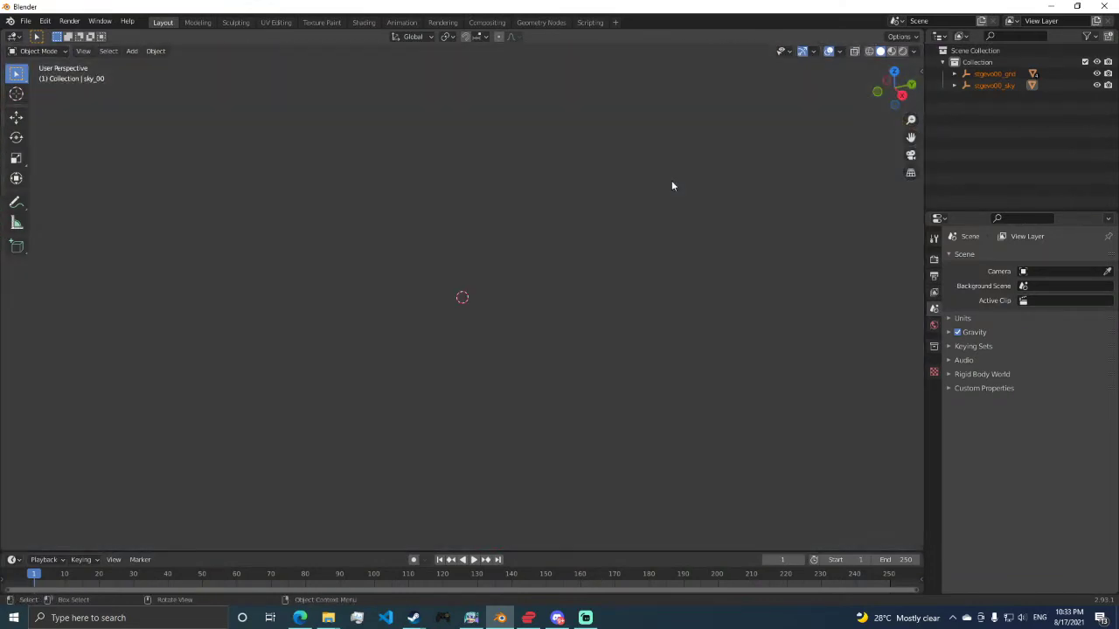
{"action": "scroll", "coordinate": [671, 186], "scroll_direction": "up", "scroll_amount": 8}
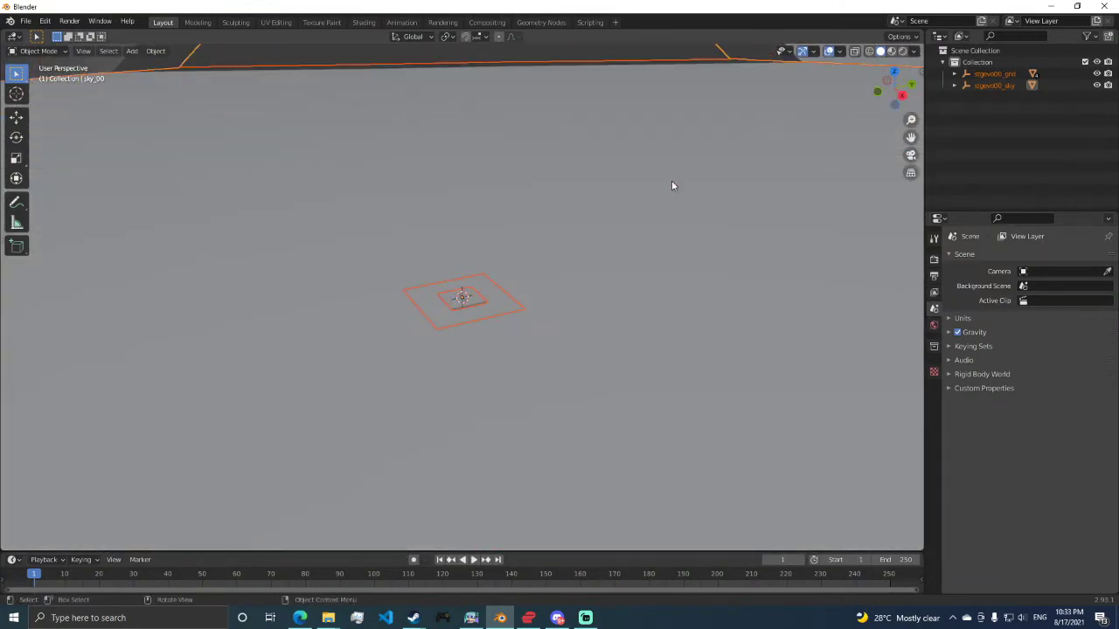
{"action": "scroll", "coordinate": [671, 185], "scroll_direction": "up", "scroll_amount": 2}
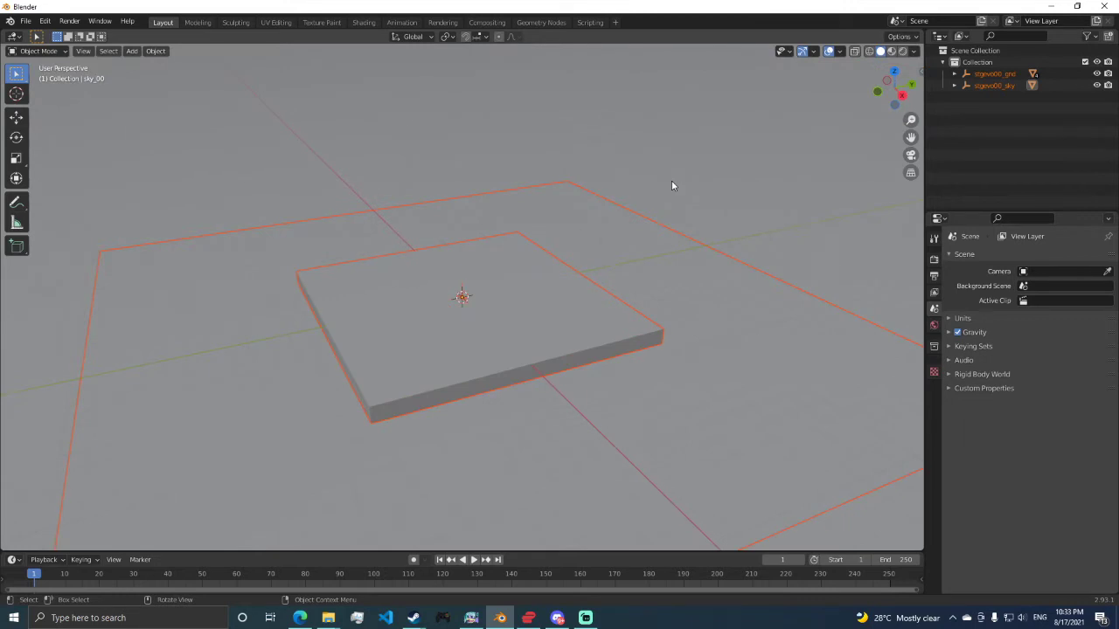
{"action": "left_click", "coordinate": [903, 54]}
{"action": "mouse_move", "coordinate": [738, 179]}
{"action": "middle_mouse_down"}
{"action": "mouse_move", "coordinate": [643, 222]}
{"action": "mouse_move", "coordinate": [614, 254]}
{"action": "middle_mouse_up"}
{"action": "scroll", "coordinate": [606, 255], "scroll_direction": "down", "scroll_amount": 8}
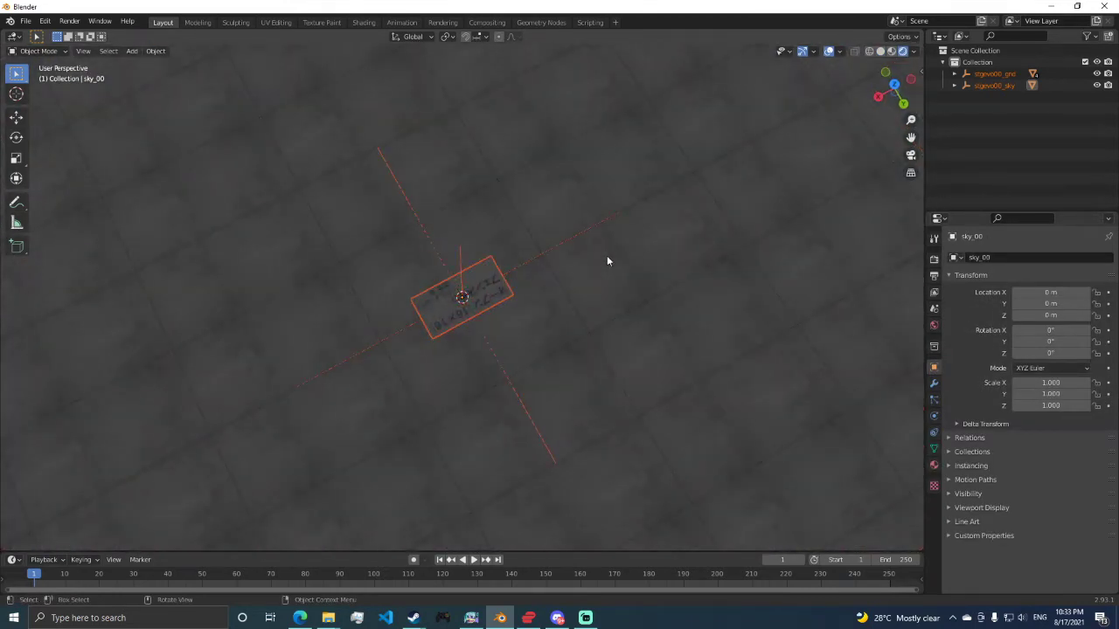
{"action": "scroll", "coordinate": [607, 257], "scroll_direction": "down", "scroll_amount": 2}
{"action": "scroll", "coordinate": [606, 256], "scroll_direction": "up", "scroll_amount": 8}
{"action": "middle_click_drag", "start_coordinate": [607, 256], "coordinate": [763, 160]}
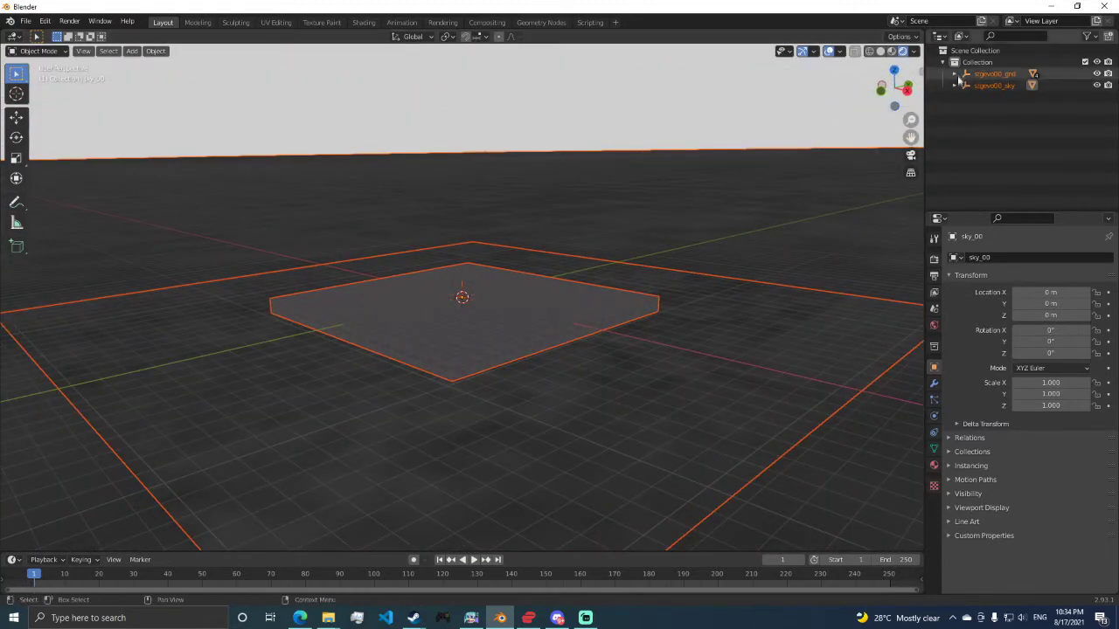
Expand stgevo00_gnd in the Outliner, frame the sky dome, and select gran
{"action": "left_click", "coordinate": [956, 75]}
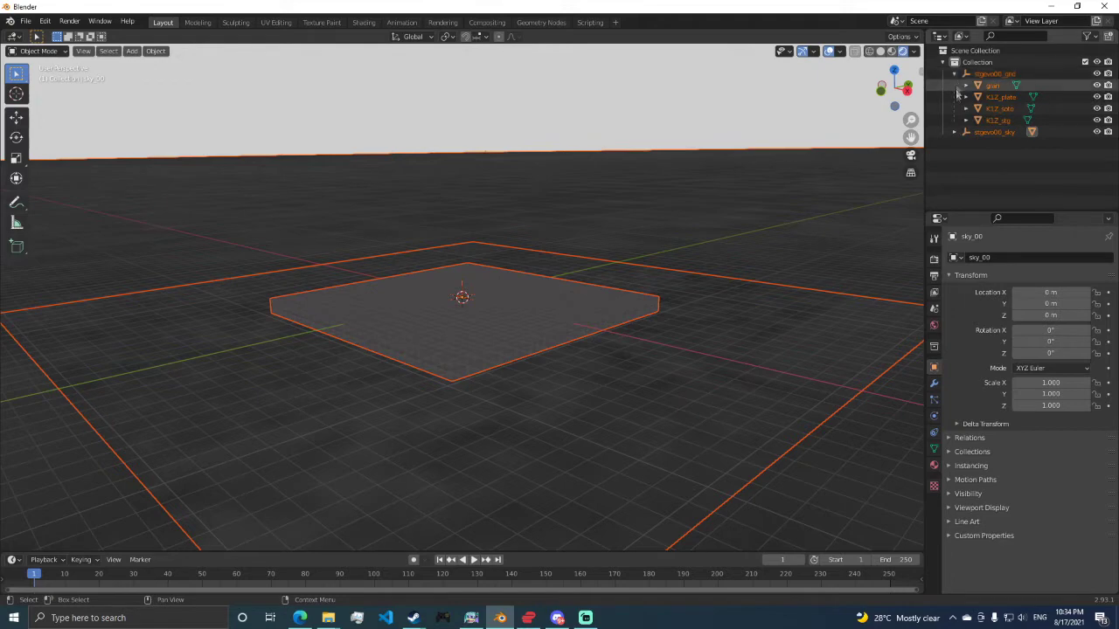
{"action": "key", "text": "KP_Decimal"}
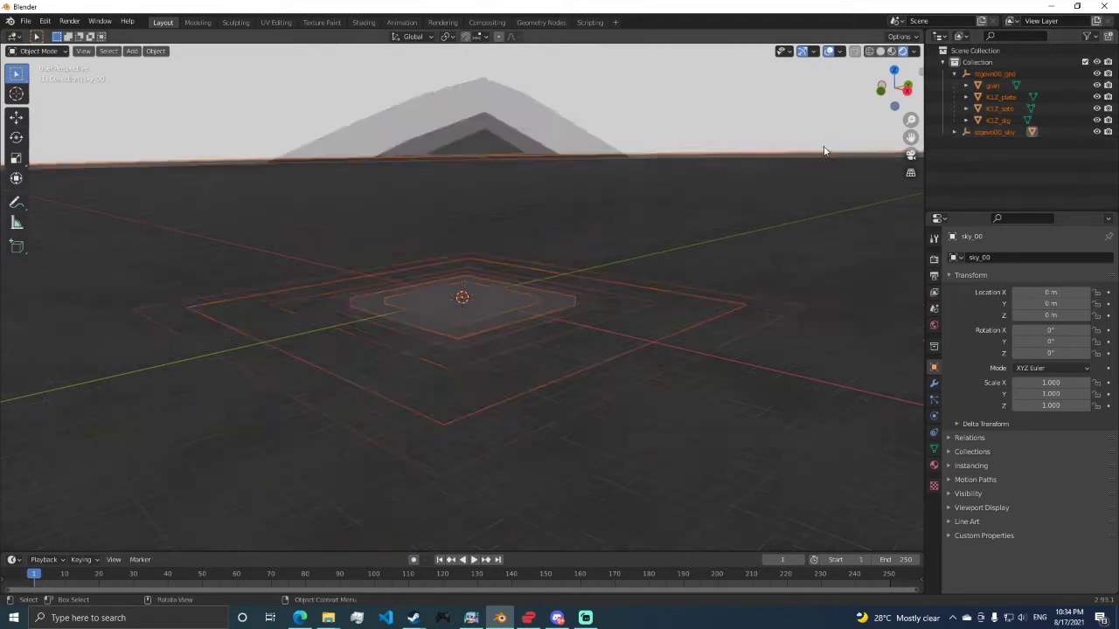
{"action": "scroll", "coordinate": [769, 135], "scroll_direction": "down", "scroll_amount": 5}
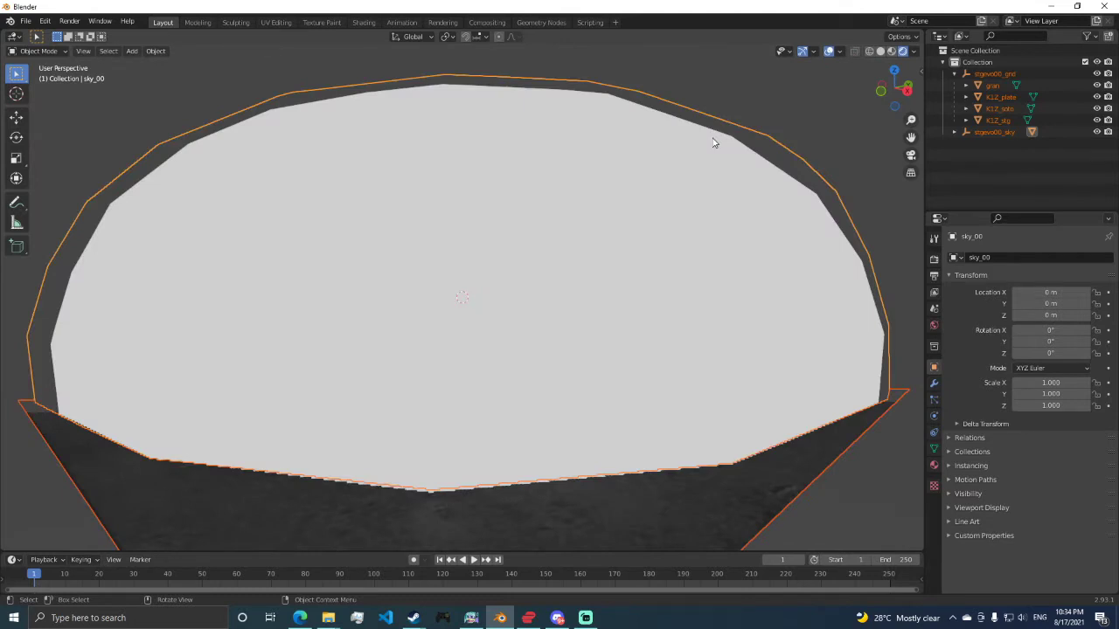
{"action": "scroll", "coordinate": [713, 143], "scroll_direction": "up", "scroll_amount": 4}
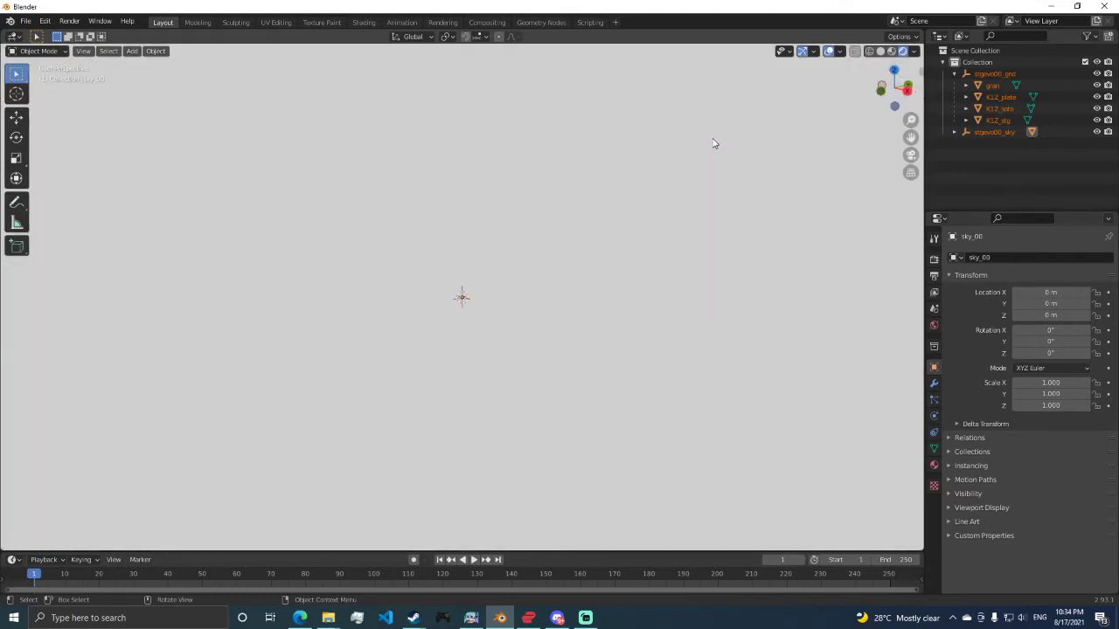
{"action": "scroll", "coordinate": [714, 142], "scroll_direction": "down", "scroll_amount": 2}
{"action": "scroll", "coordinate": [713, 142], "scroll_direction": "down", "scroll_amount": 3}
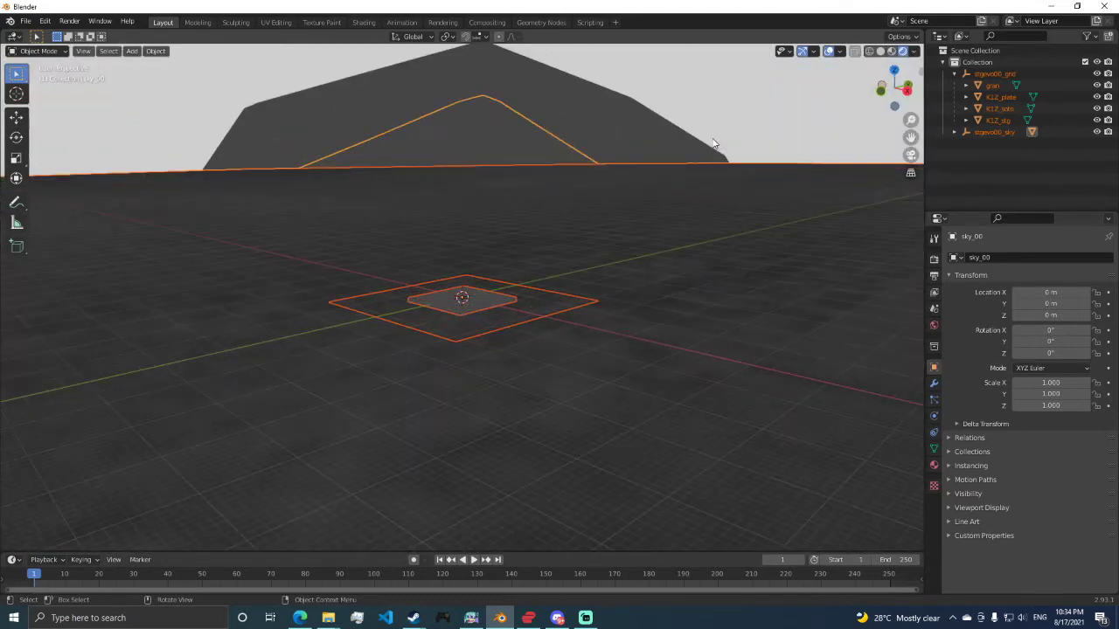
{"action": "scroll", "coordinate": [713, 143], "scroll_direction": "up", "scroll_amount": 6}
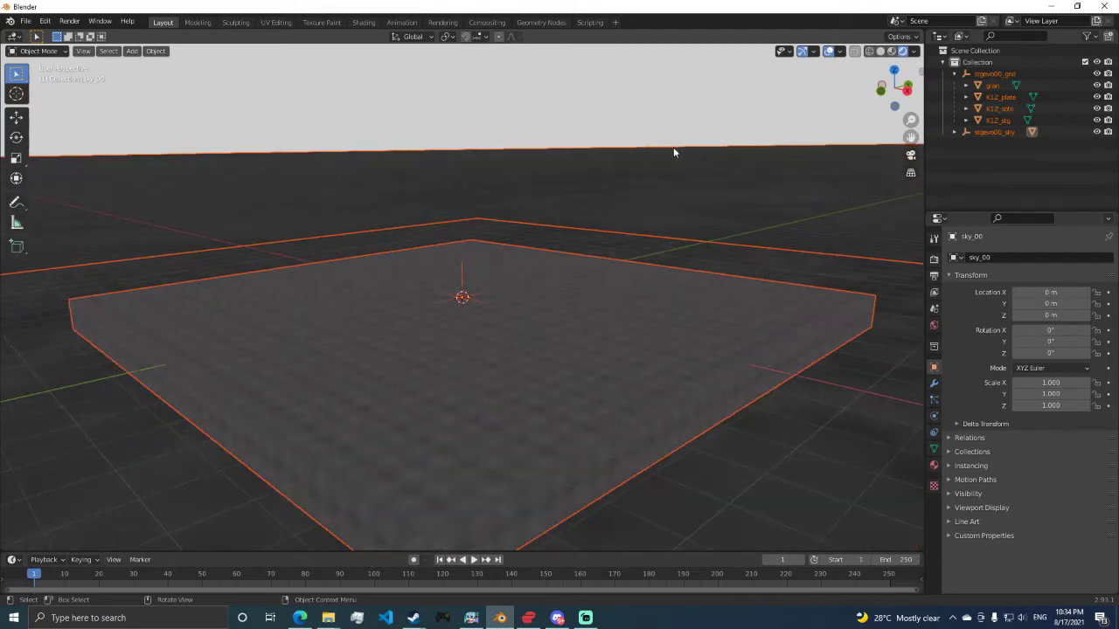
{"action": "scroll", "coordinate": [673, 153], "scroll_direction": "up", "scroll_amount": 2}
{"action": "scroll", "coordinate": [673, 153], "scroll_direction": "down", "scroll_amount": 2}
{"action": "middle_click_drag", "start_coordinate": [673, 153], "coordinate": [655, 177]}
{"action": "left_click", "coordinate": [992, 85]}
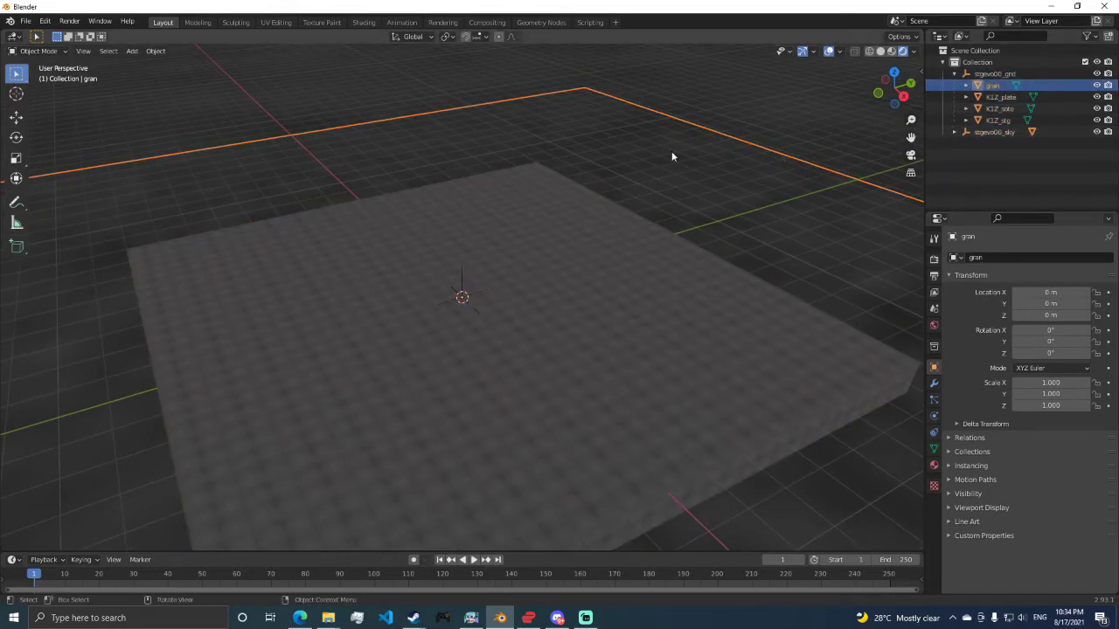
Orbit over the ground and select K1Z_plate and then K1Z_soto
{"action": "mouse_move", "coordinate": [672, 151]}
{"action": "middle_mouse_down"}
{"action": "mouse_move", "coordinate": [469, 132]}
{"action": "mouse_move", "coordinate": [535, 144]}
{"action": "mouse_move", "coordinate": [675, 131]}
{"action": "middle_mouse_up"}
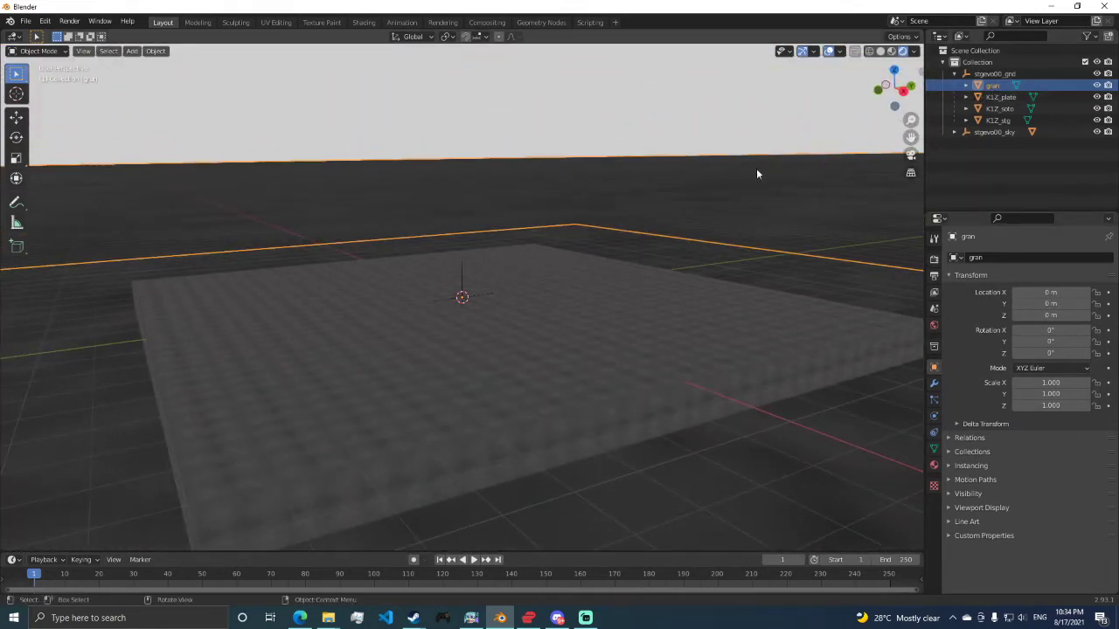
{"action": "scroll", "coordinate": [753, 175], "scroll_direction": "down", "scroll_amount": 3}
{"action": "middle_click_drag", "start_coordinate": [752, 182], "coordinate": [718, 236]}
{"action": "left_click", "coordinate": [999, 97]}
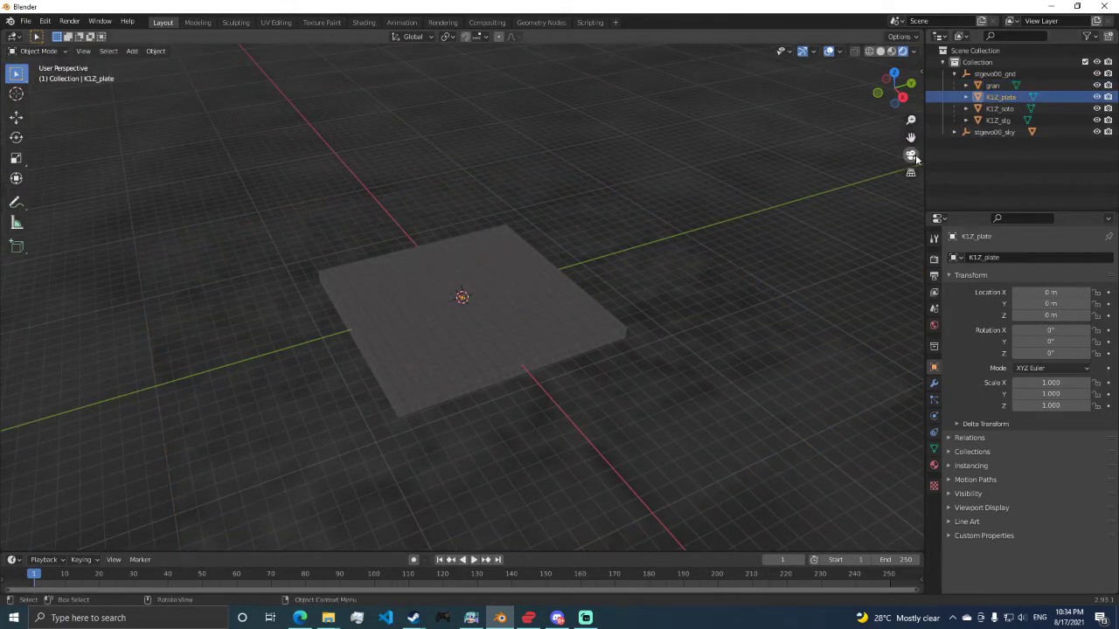
{"action": "left_click", "coordinate": [1004, 109]}
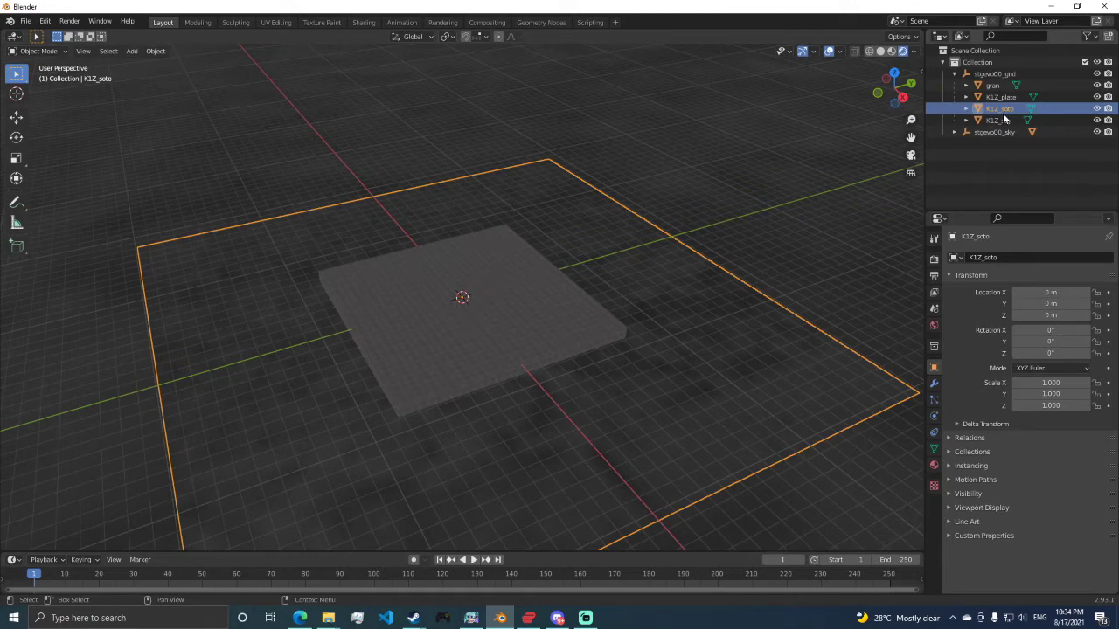
{"action": "middle_click_drag", "start_coordinate": [712, 227], "coordinate": [659, 232]}
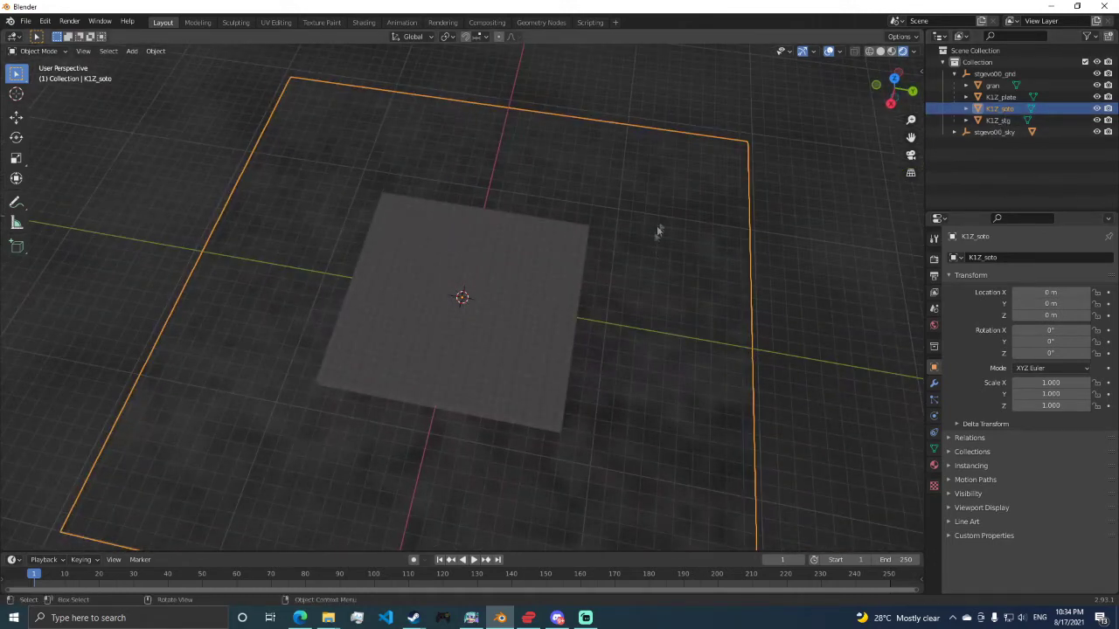
{"action": "scroll", "coordinate": [661, 219], "scroll_direction": "up", "scroll_amount": 6}
{"action": "scroll", "coordinate": [710, 220], "scroll_direction": "down", "scroll_amount": 4}
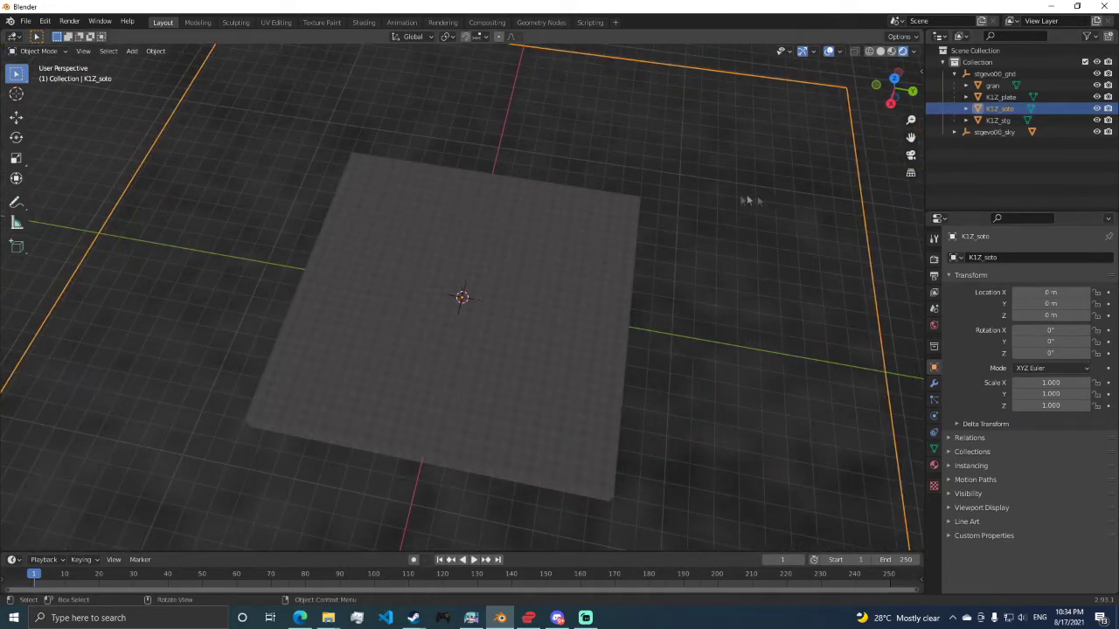
{"action": "scroll", "coordinate": [817, 242], "scroll_direction": "down", "scroll_amount": 10}
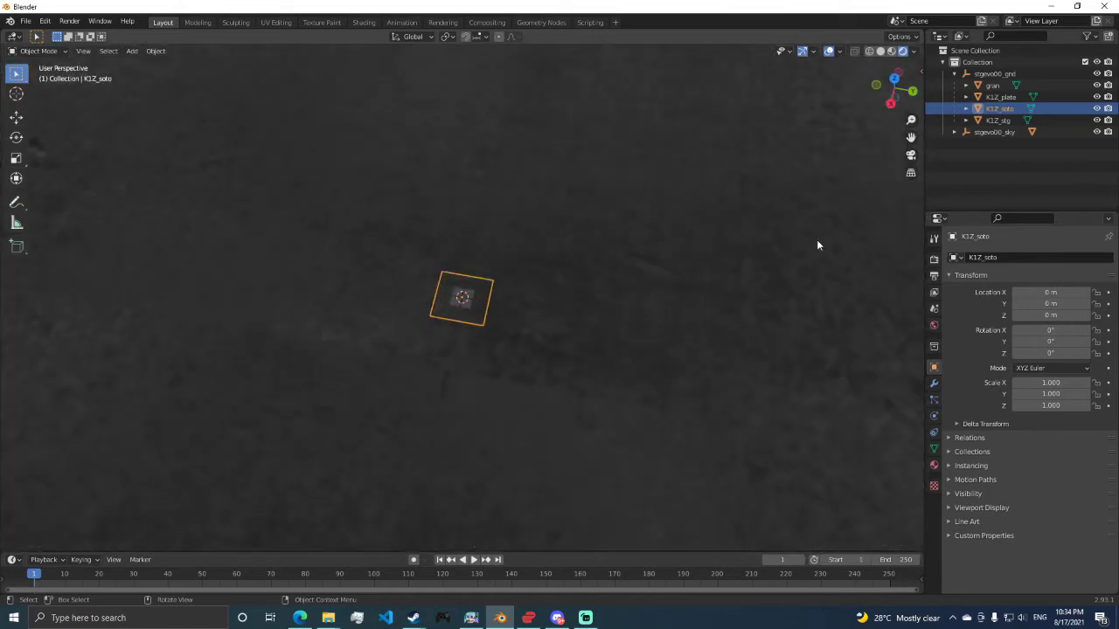
{"action": "scroll", "coordinate": [724, 270], "scroll_direction": "up", "scroll_amount": 10}
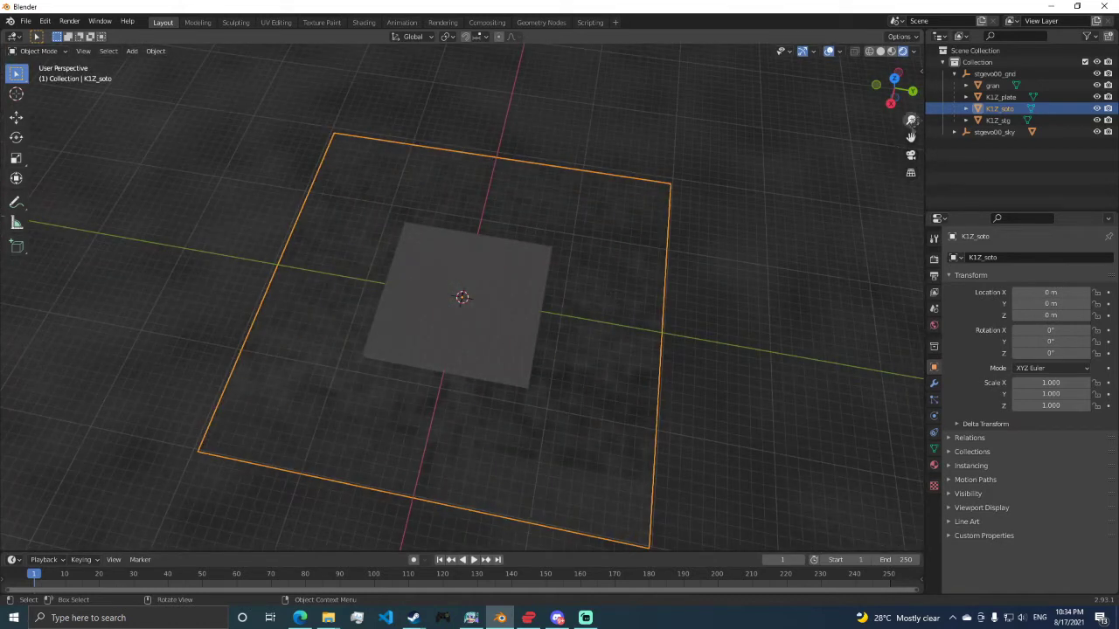
Reselect gran, K1Z_soto and K1Z_plate, then the small central plate in the viewport
{"action": "left_click", "coordinate": [992, 85]}
{"action": "scroll", "coordinate": [729, 201], "scroll_direction": "down", "scroll_amount": 6}
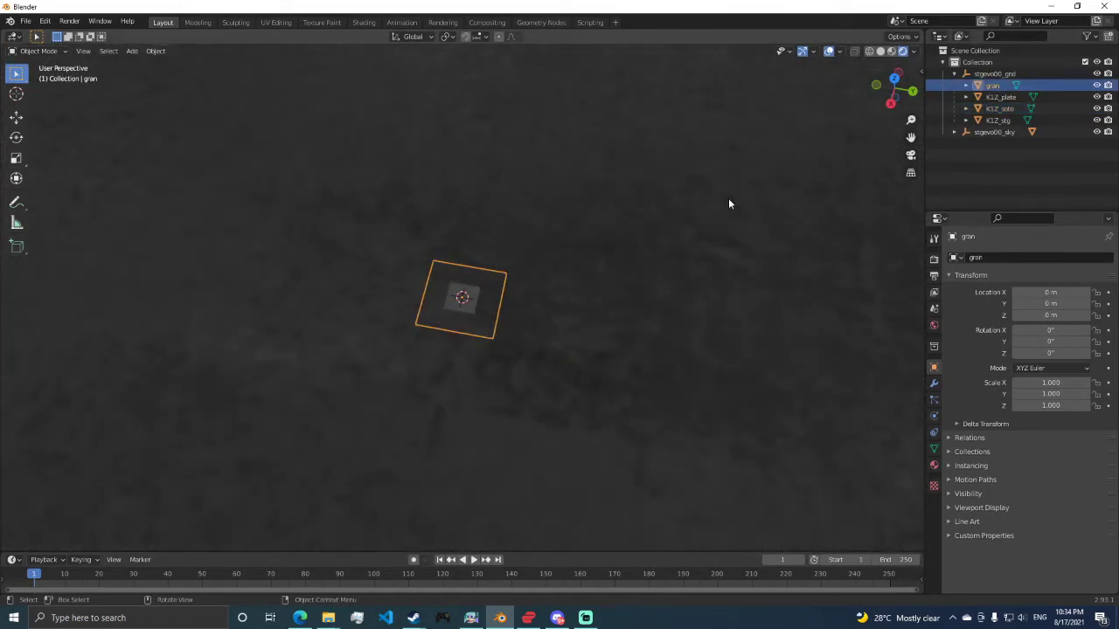
{"action": "middle_click_drag", "start_coordinate": [729, 203], "coordinate": [890, 141]}
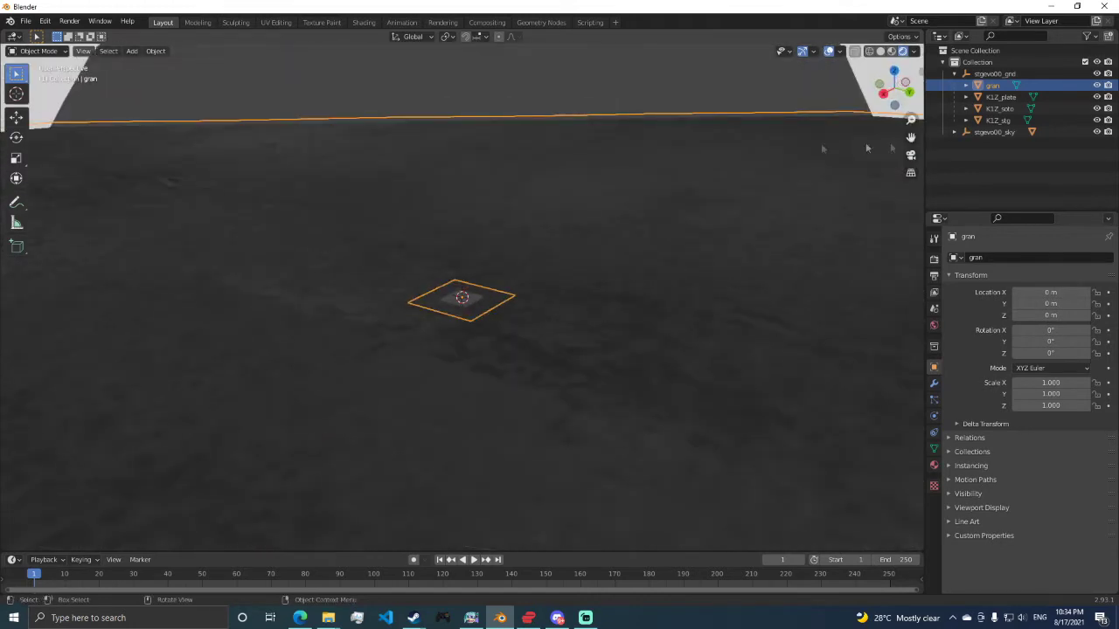
{"action": "left_click", "coordinate": [1001, 108]}
{"action": "scroll", "coordinate": [616, 279], "scroll_direction": "up", "scroll_amount": 3}
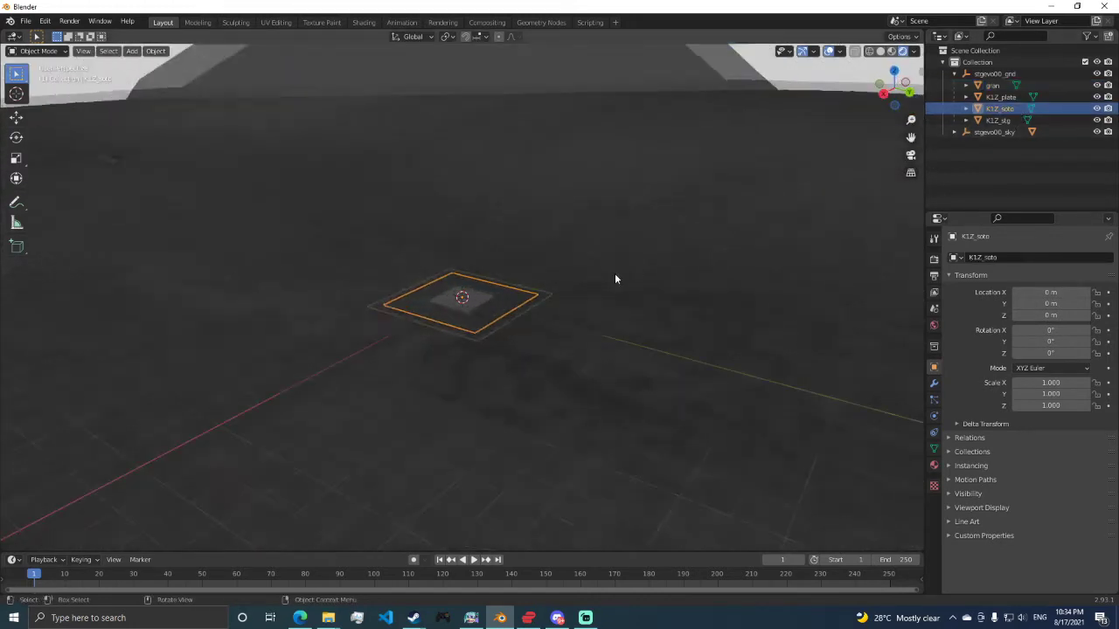
{"action": "scroll", "coordinate": [615, 278], "scroll_direction": "up", "scroll_amount": 2}
{"action": "left_click", "coordinate": [1001, 96]}
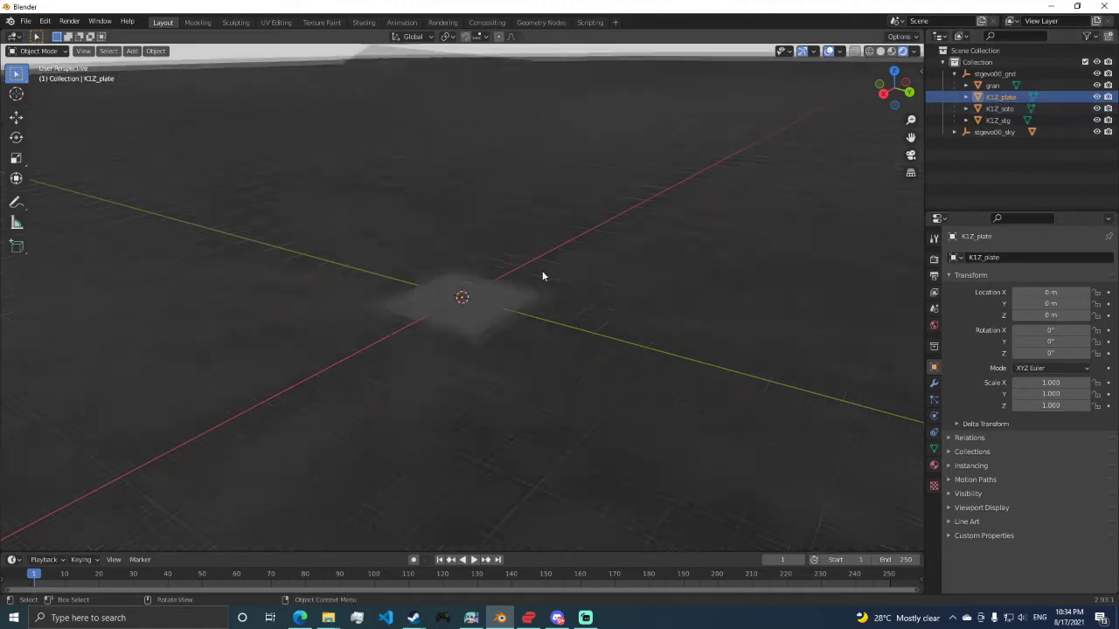
{"action": "left_click", "coordinate": [475, 300]}
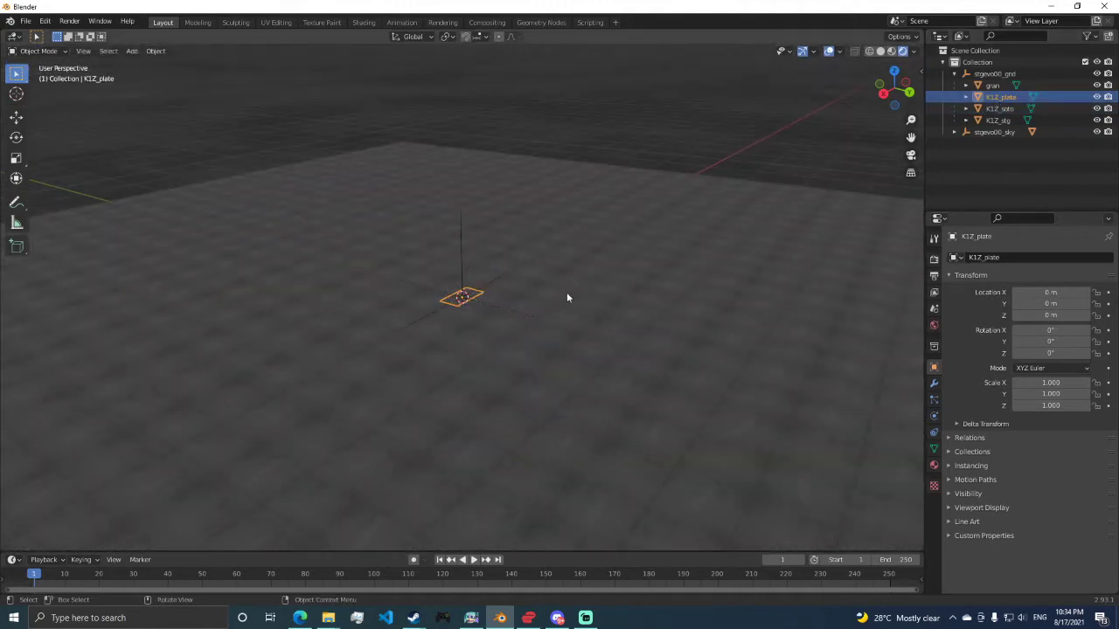
Select the K1Z_stg floor plane and orbit to view the whole floor
{"action": "left_click", "coordinate": [1018, 118]}
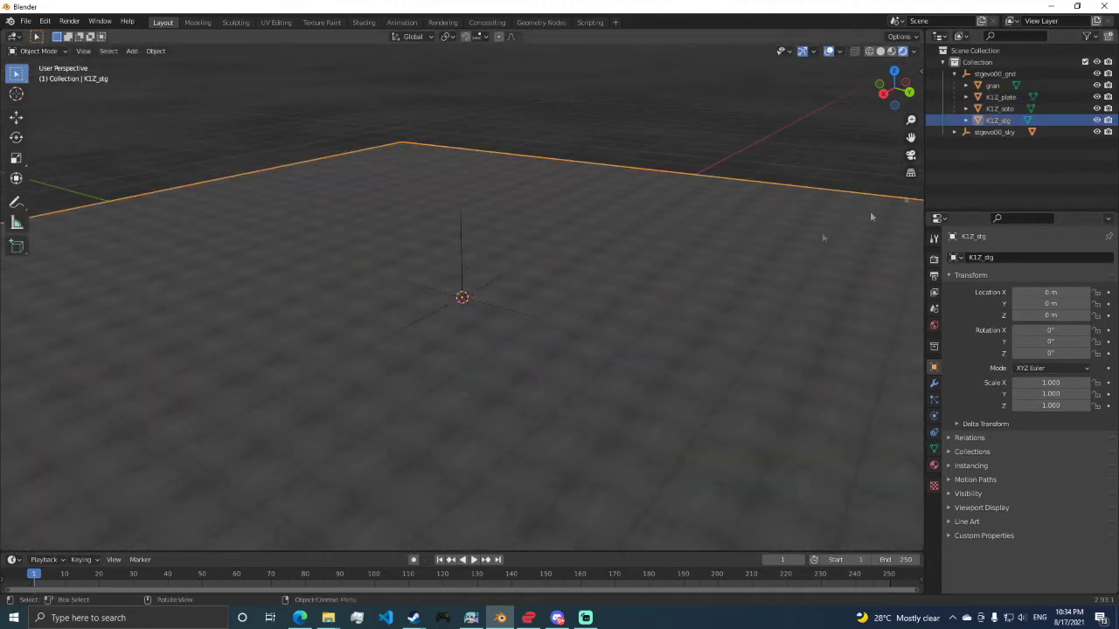
{"action": "scroll", "coordinate": [645, 288], "scroll_direction": "down", "scroll_amount": 4}
{"action": "middle_click_drag", "start_coordinate": [645, 287], "coordinate": [876, 201]}
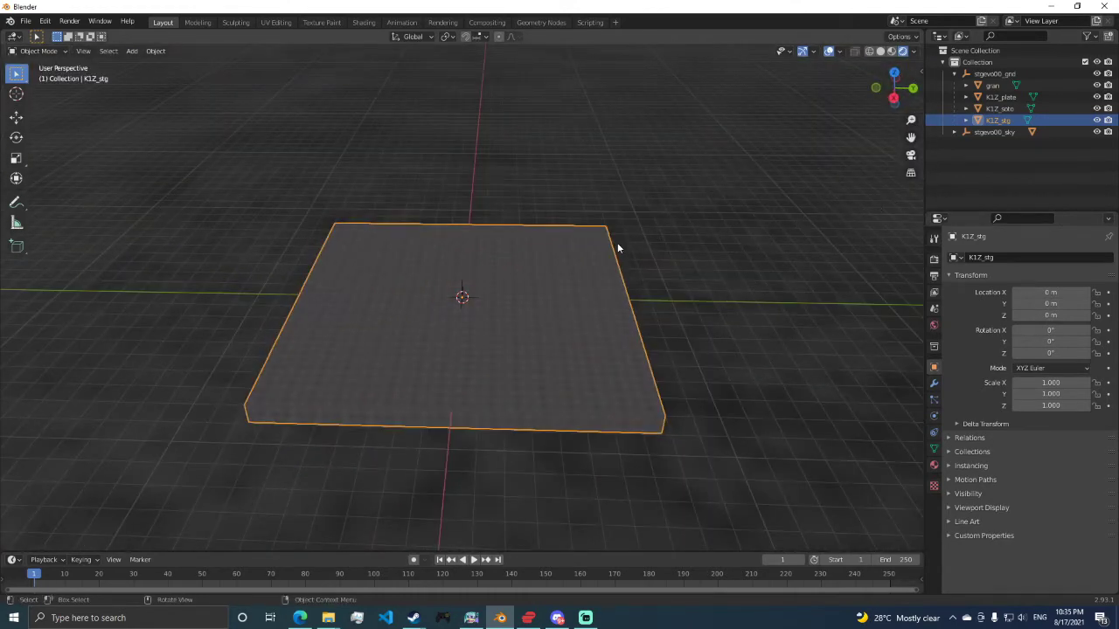
{"action": "scroll", "coordinate": [617, 244], "scroll_direction": "up", "scroll_amount": 3}
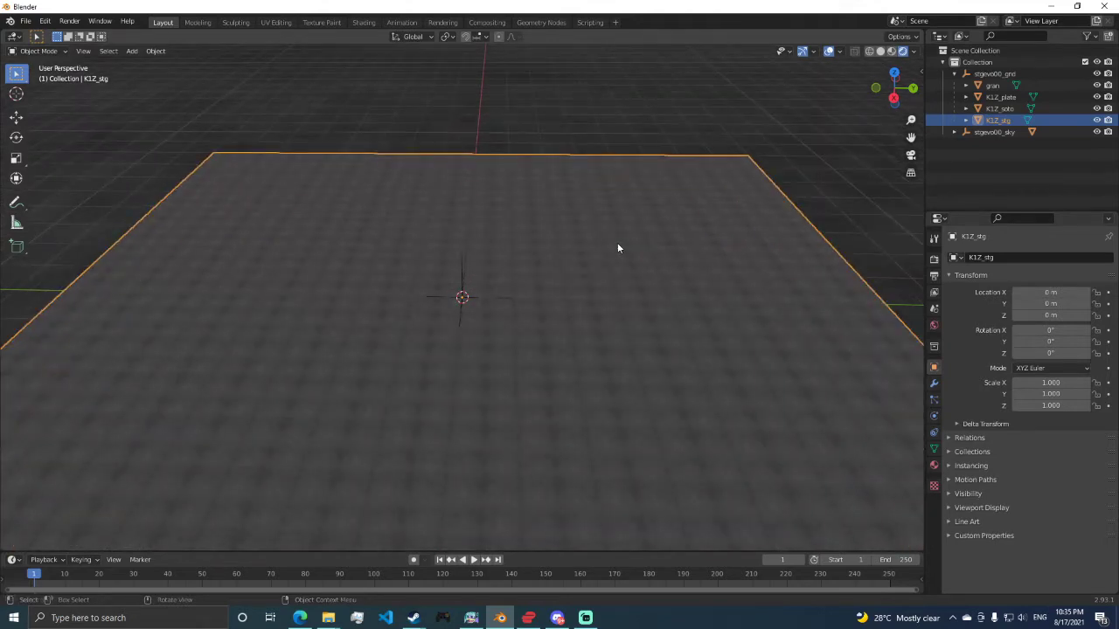
{"action": "mouse_move", "coordinate": [617, 249]}
{"action": "middle_mouse_down"}
{"action": "mouse_move", "coordinate": [592, 242]}
{"action": "mouse_move", "coordinate": [617, 213]}
{"action": "mouse_move", "coordinate": [614, 230]}
{"action": "middle_mouse_up"}
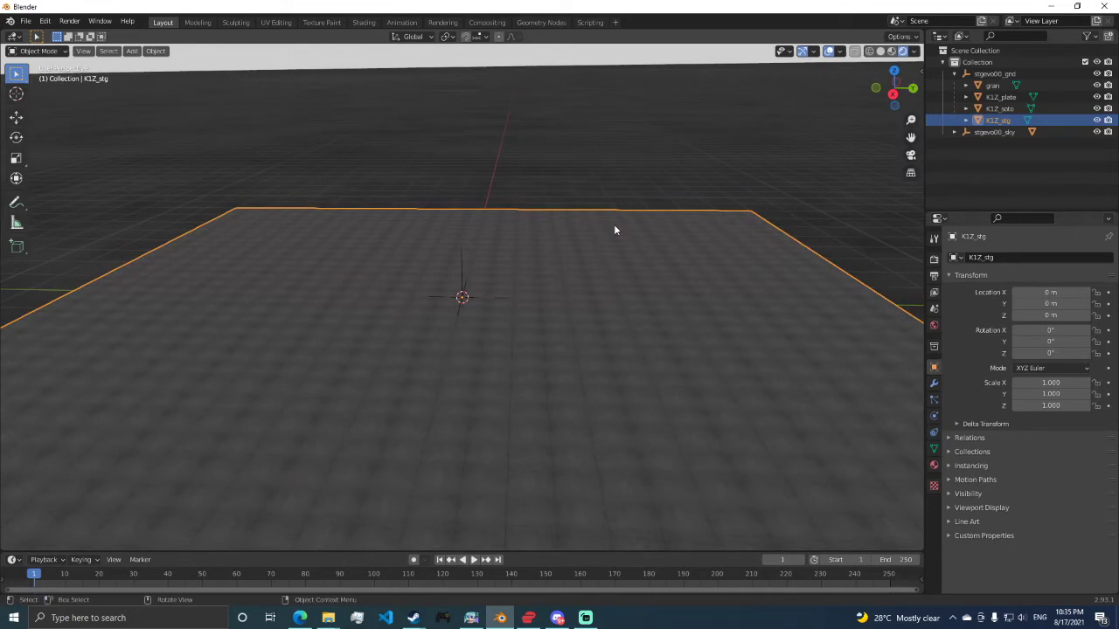
{"action": "scroll", "coordinate": [615, 230], "scroll_direction": "down", "scroll_amount": 2}
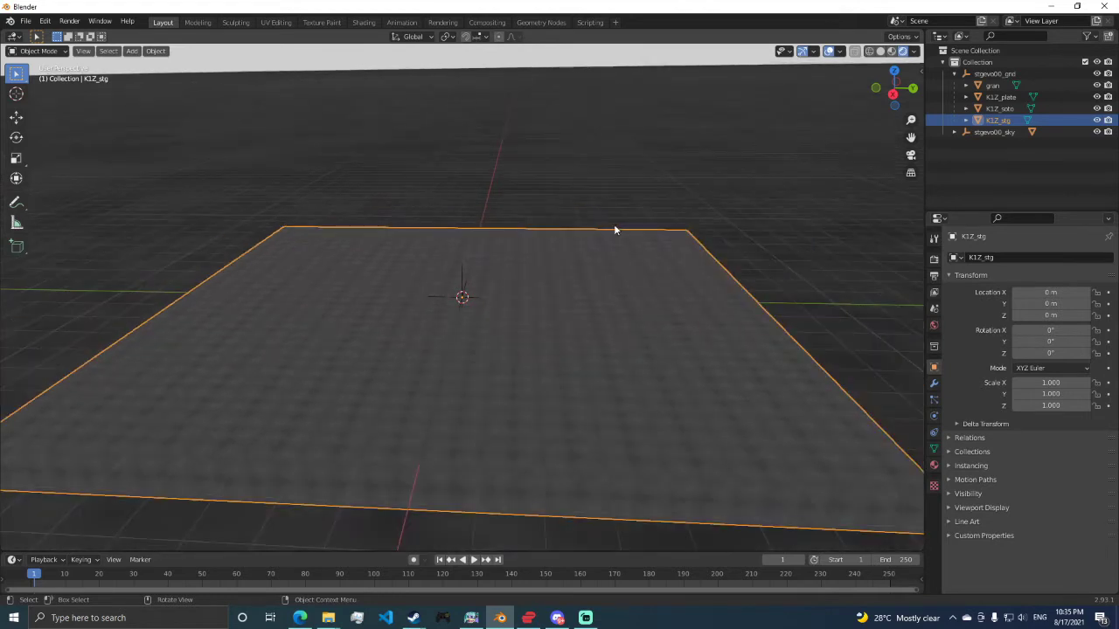
{"action": "key", "text": "shift+a"}
{"action": "mouse_move", "coordinate": [614, 225]}
Add a Suzanne monkey and move it above the left side of the floor
{"action": "key", "text": "shift+a"}
{"action": "mouse_move", "coordinate": [542, 219]}
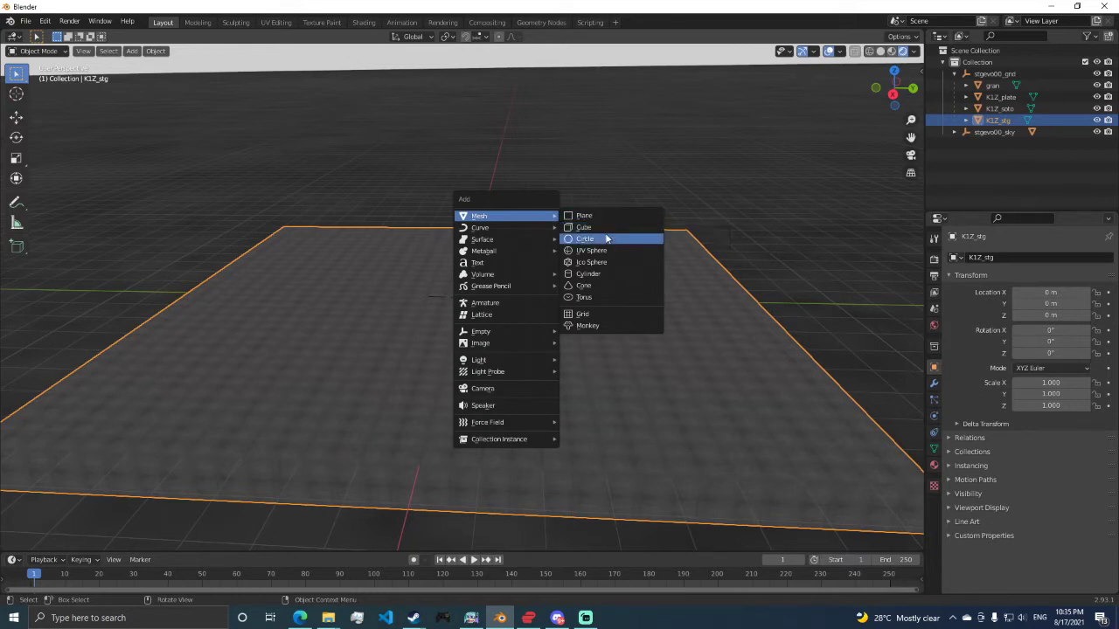
{"action": "left_click", "coordinate": [602, 324]}
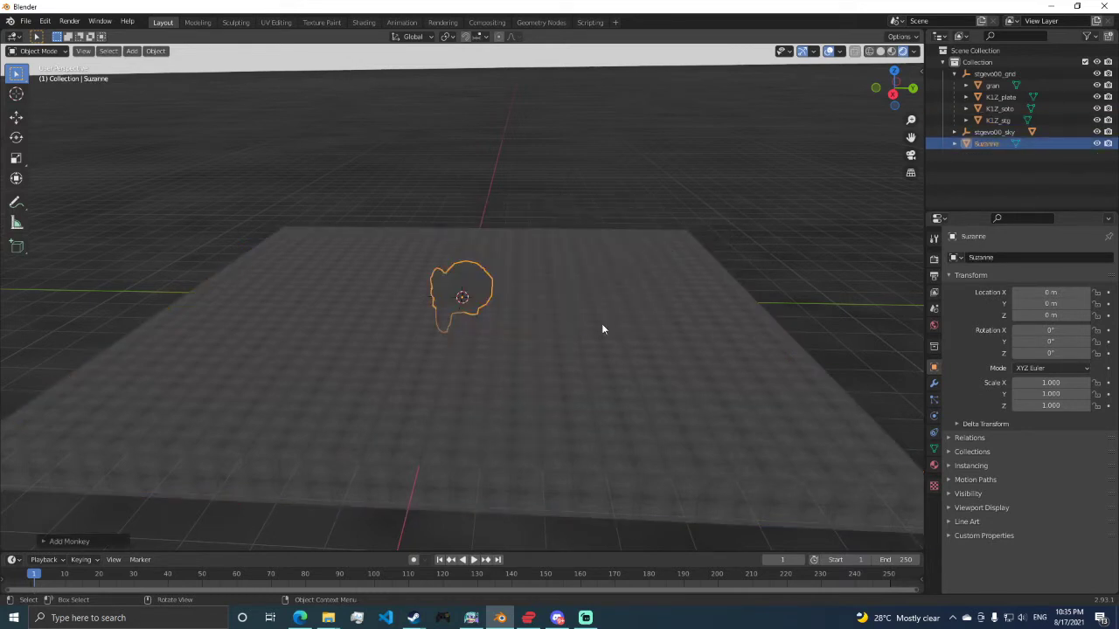
{"action": "key", "text": "g"}
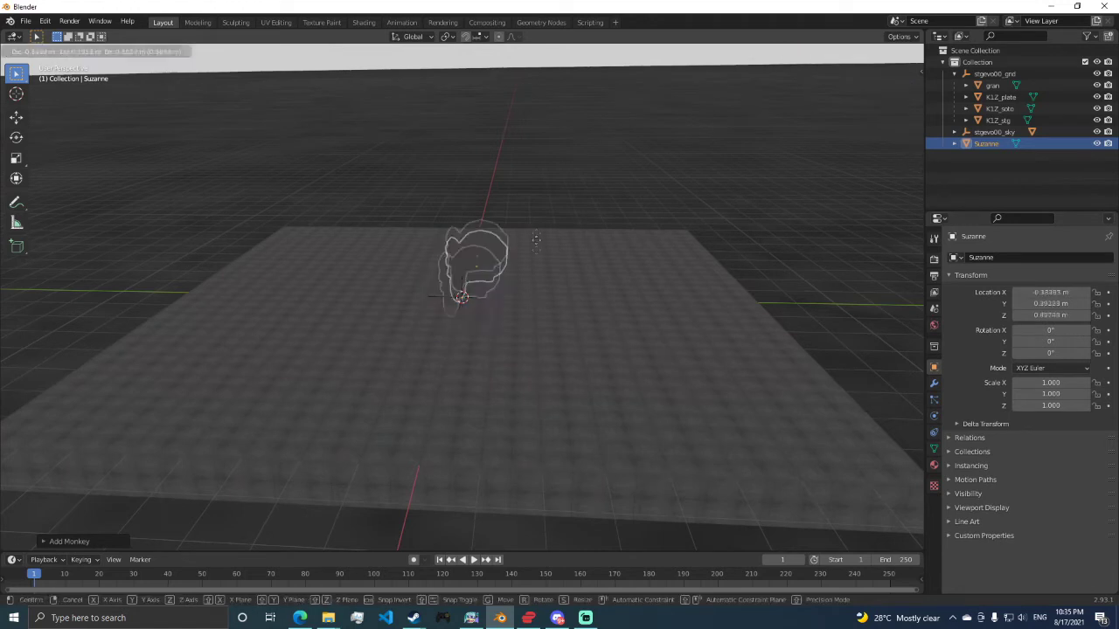
{"action": "left_click", "coordinate": [542, 156]}
{"action": "middle_click_drag", "start_coordinate": [543, 161], "coordinate": [692, 162]}
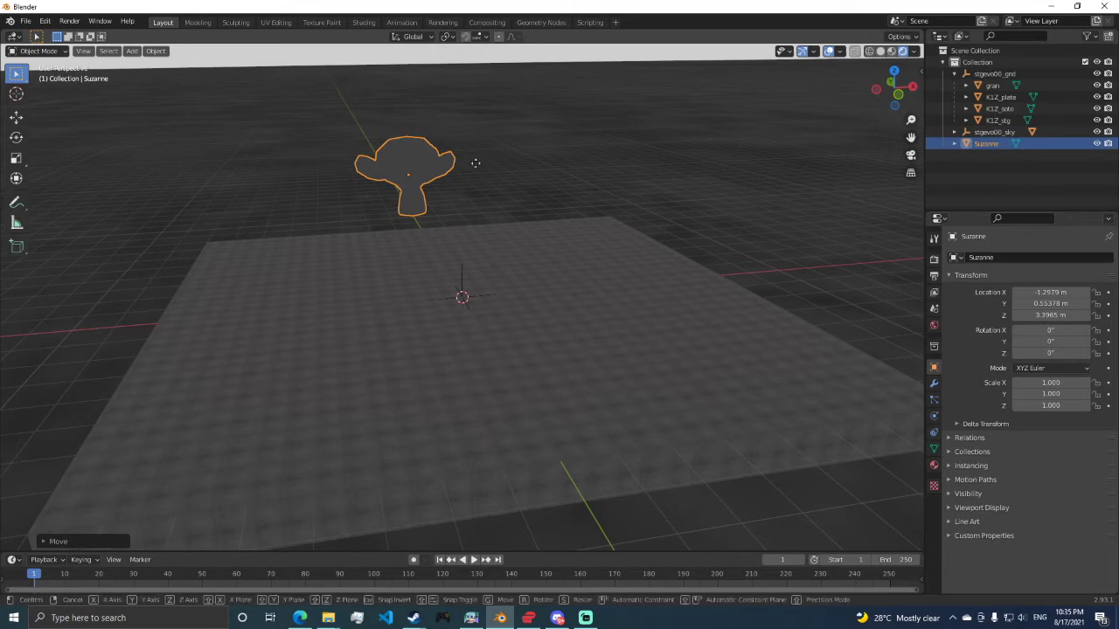
{"action": "key", "text": "g"}
{"action": "left_click", "coordinate": [382, 234]}
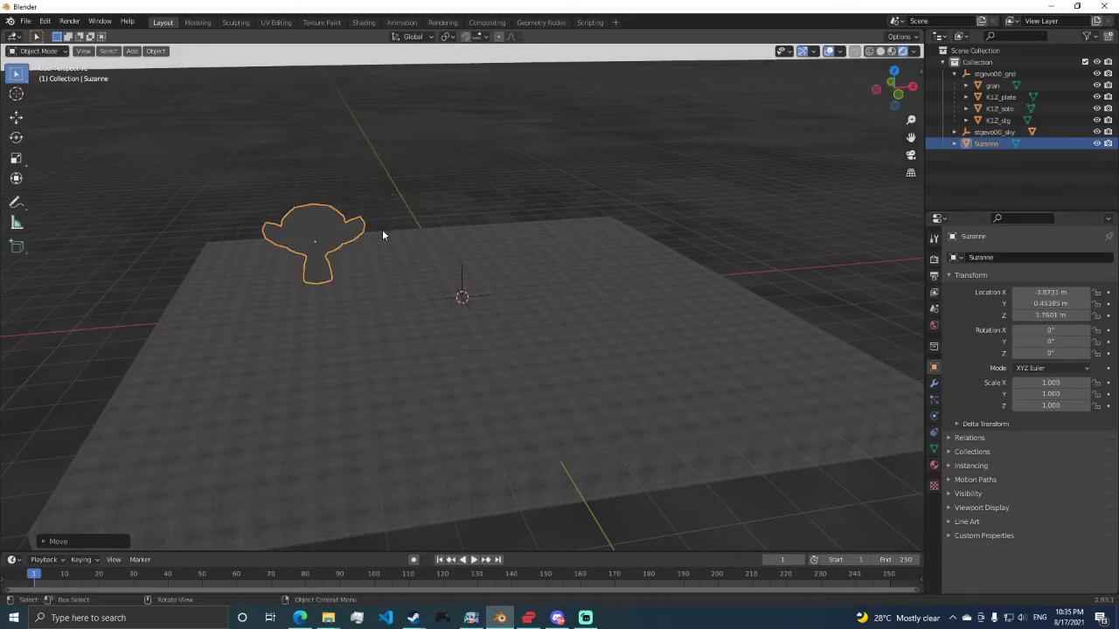
Scale Suzanne to 3.138 and raise it higher above the floor
{"action": "key", "text": "s"}
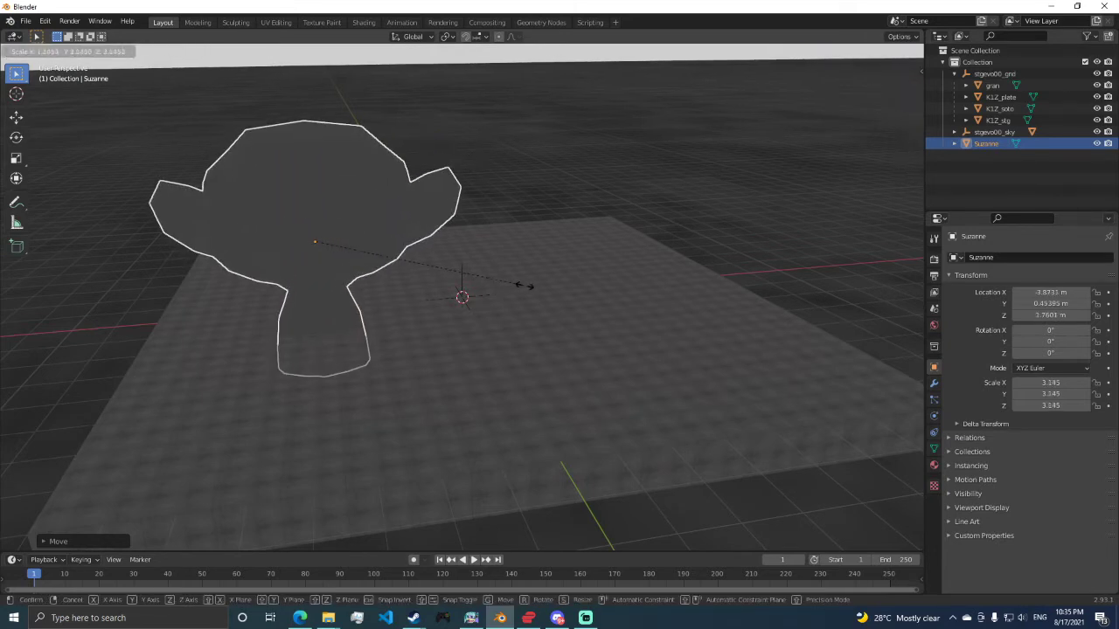
{"action": "left_click", "coordinate": [524, 284]}
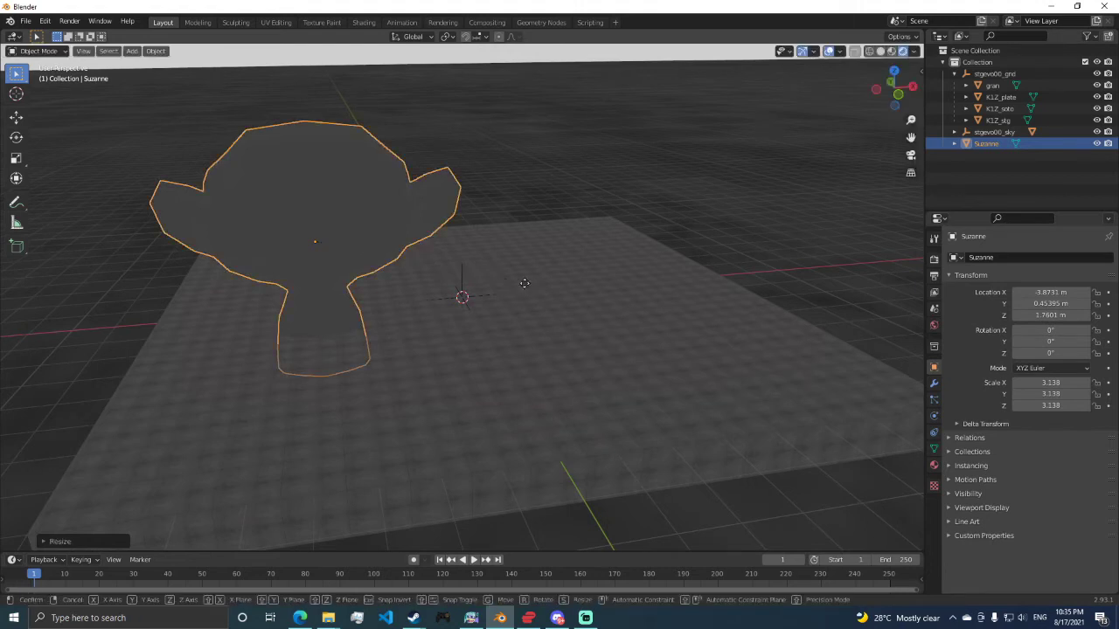
{"action": "key", "text": "g"}
{"action": "left_click", "coordinate": [521, 186]}
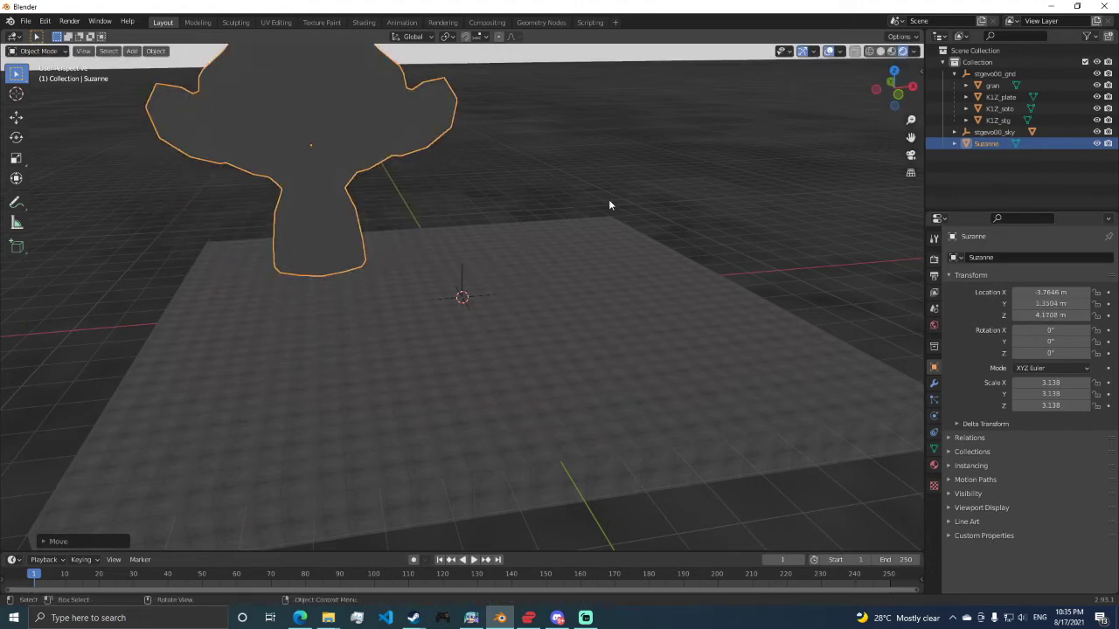
{"action": "mouse_move", "coordinate": [565, 205]}
{"action": "middle_mouse_down"}
{"action": "mouse_move", "coordinate": [341, 192]}
{"action": "mouse_move", "coordinate": [580, 189]}
{"action": "middle_mouse_up"}
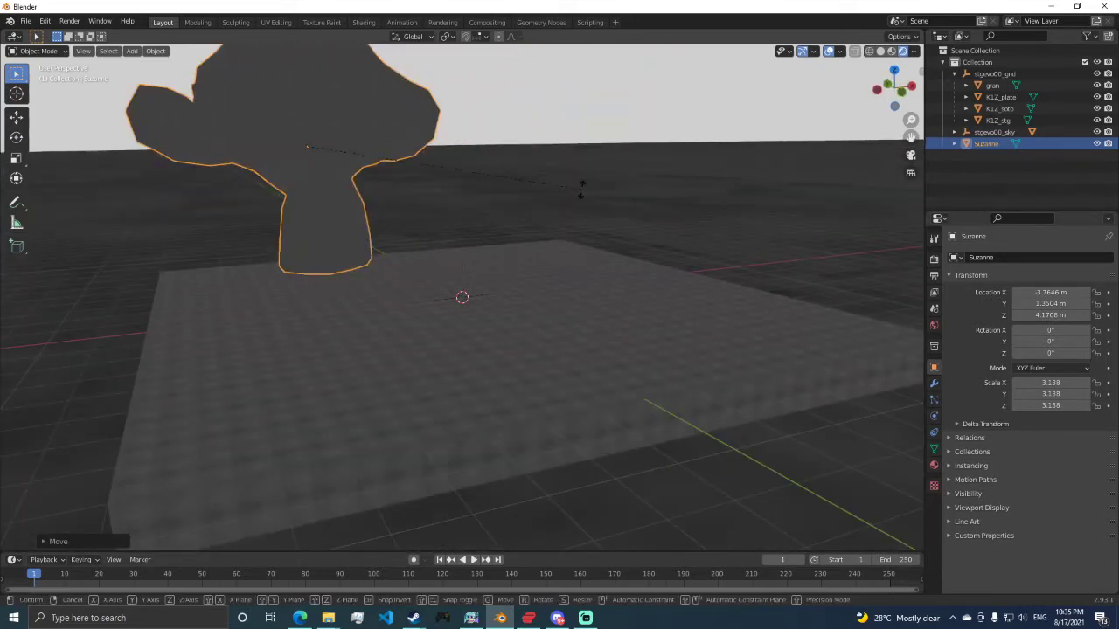
Rotate Suzanne to −23°, −36.6°, 18.5° and orbit to view it above the floor
{"action": "key", "text": "r"}
{"action": "left_click", "coordinate": [344, 120]}
{"action": "mouse_move", "coordinate": [344, 119]}
{"action": "middle_mouse_down"}
{"action": "mouse_move", "coordinate": [481, 178]}
{"action": "mouse_move", "coordinate": [470, 207]}
{"action": "mouse_move", "coordinate": [516, 183]}
{"action": "mouse_move", "coordinate": [559, 180]}
{"action": "mouse_move", "coordinate": [489, 183]}
{"action": "mouse_move", "coordinate": [478, 169]}
{"action": "middle_mouse_up"}
{"action": "scroll", "coordinate": [560, 180], "scroll_direction": "down", "scroll_amount": 3}
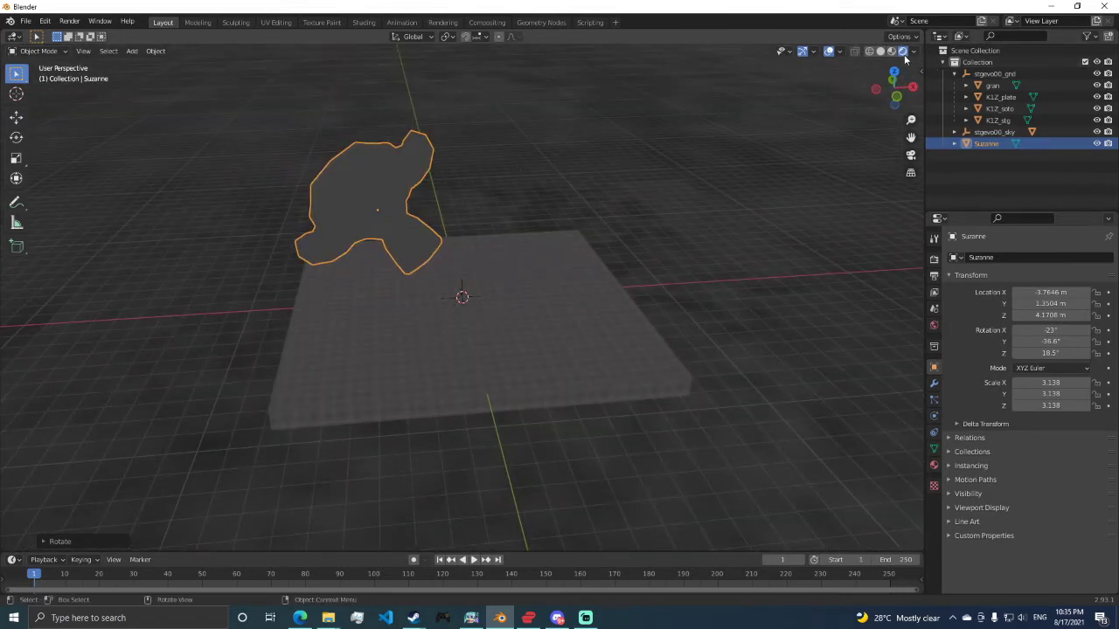
{"action": "middle_click_drag", "start_coordinate": [640, 148], "coordinate": [622, 134]}
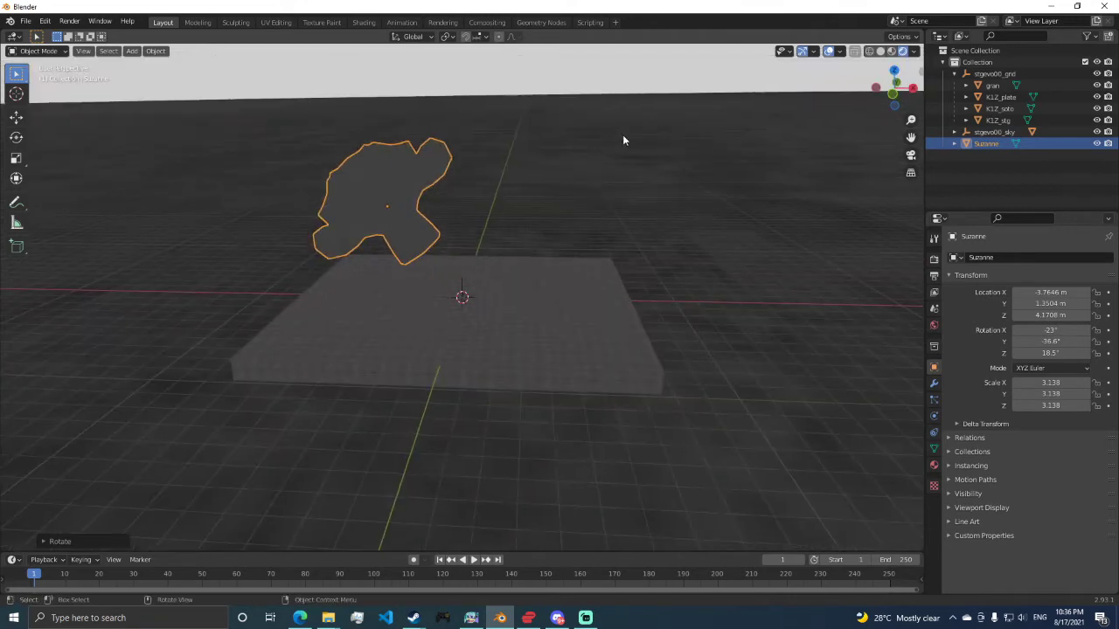
{"action": "key", "text": "shift+a"}
{"action": "mouse_move", "coordinate": [624, 137]}
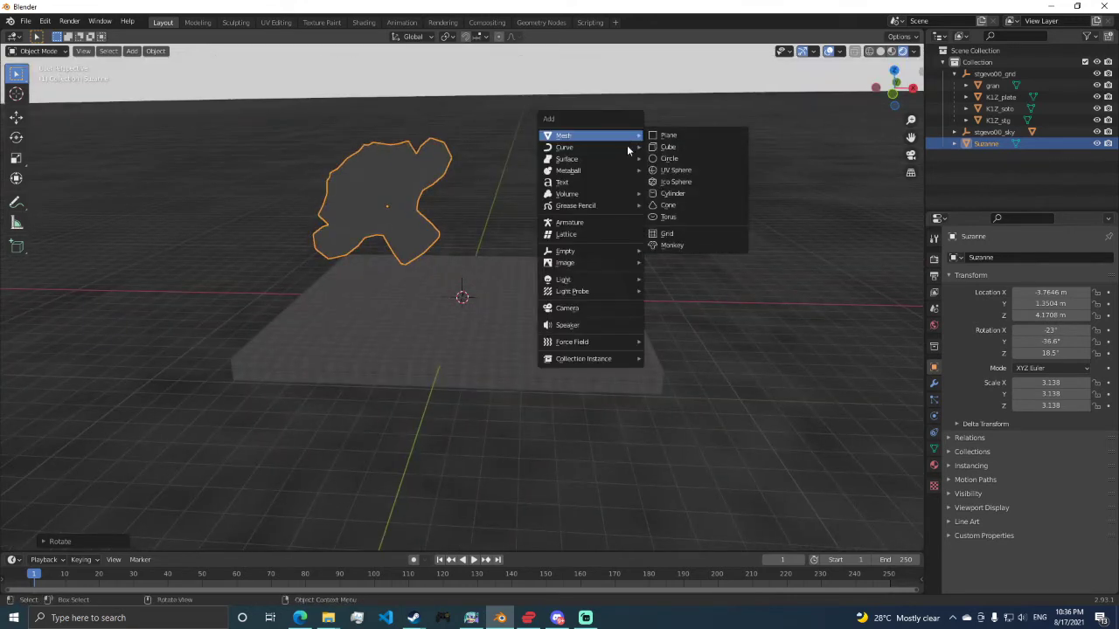
Add an Icosphere up beside Suzanne and scale it to 2.882
{"action": "left_click", "coordinate": [697, 181]}
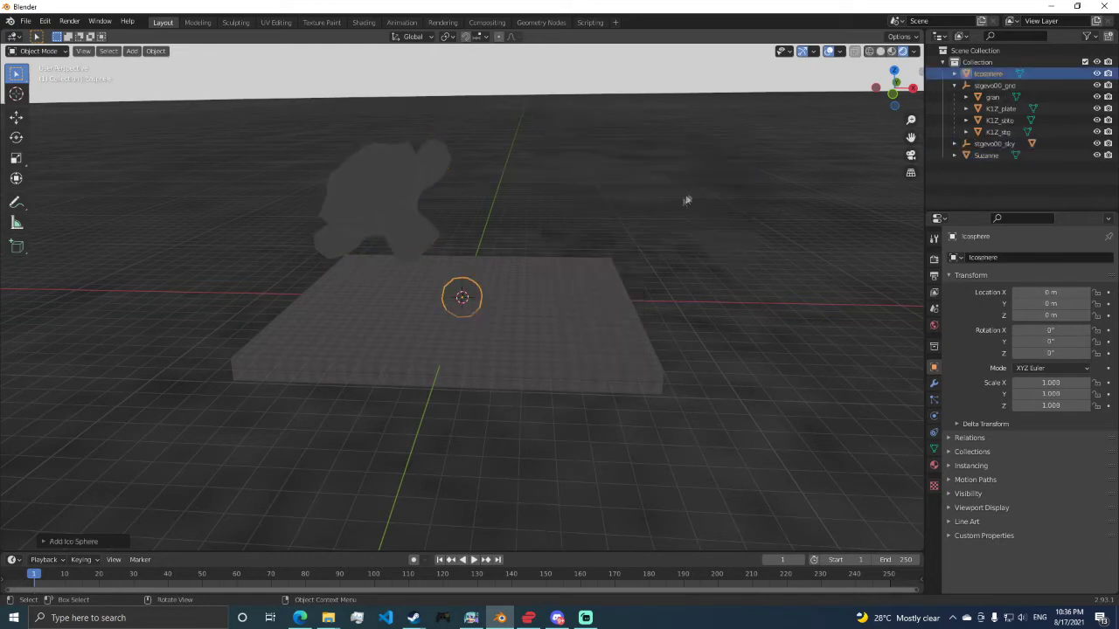
{"action": "key", "text": "g"}
{"action": "left_click", "coordinate": [721, 144]}
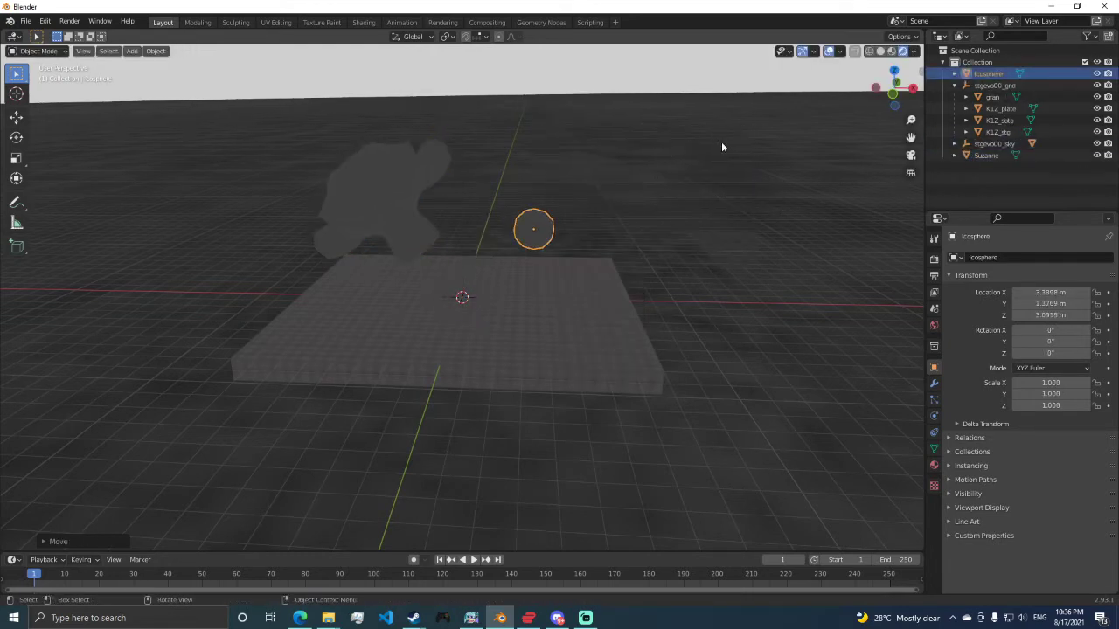
{"action": "key", "text": "s"}
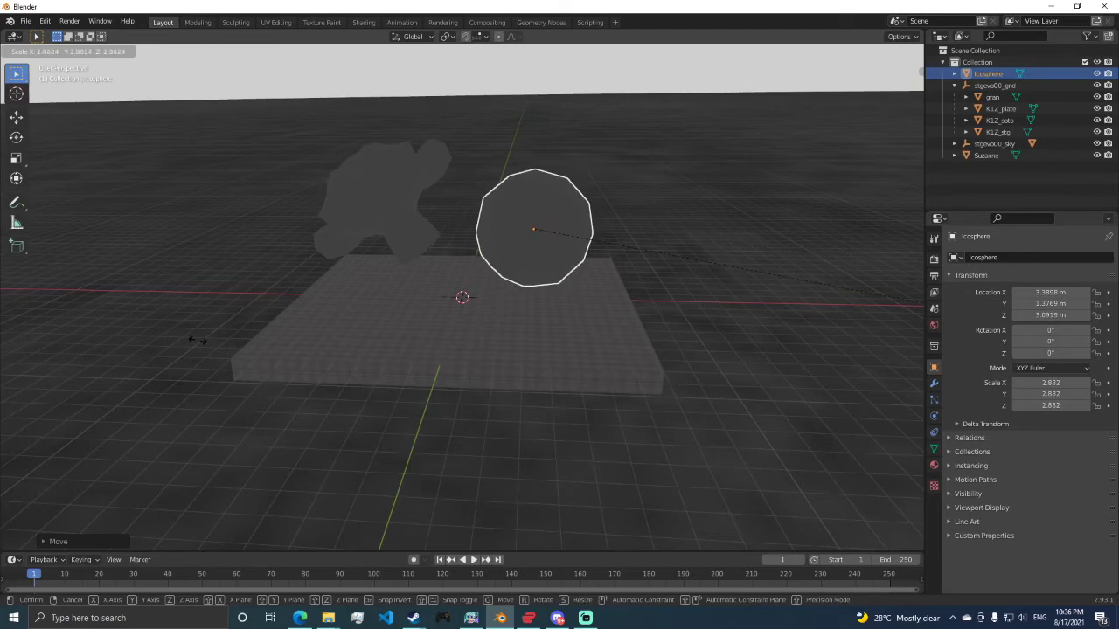
{"action": "left_click", "coordinate": [176, 335]}
{"action": "middle_click_drag", "start_coordinate": [519, 271], "coordinate": [530, 305]}
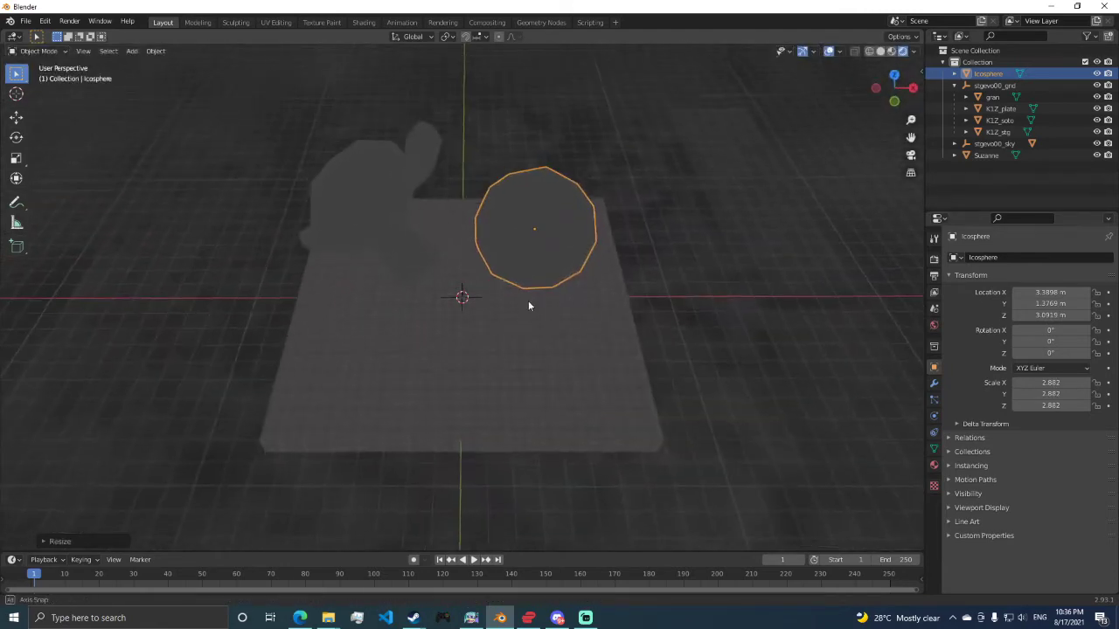
{"action": "scroll", "coordinate": [565, 291], "scroll_direction": "up", "scroll_amount": 3}
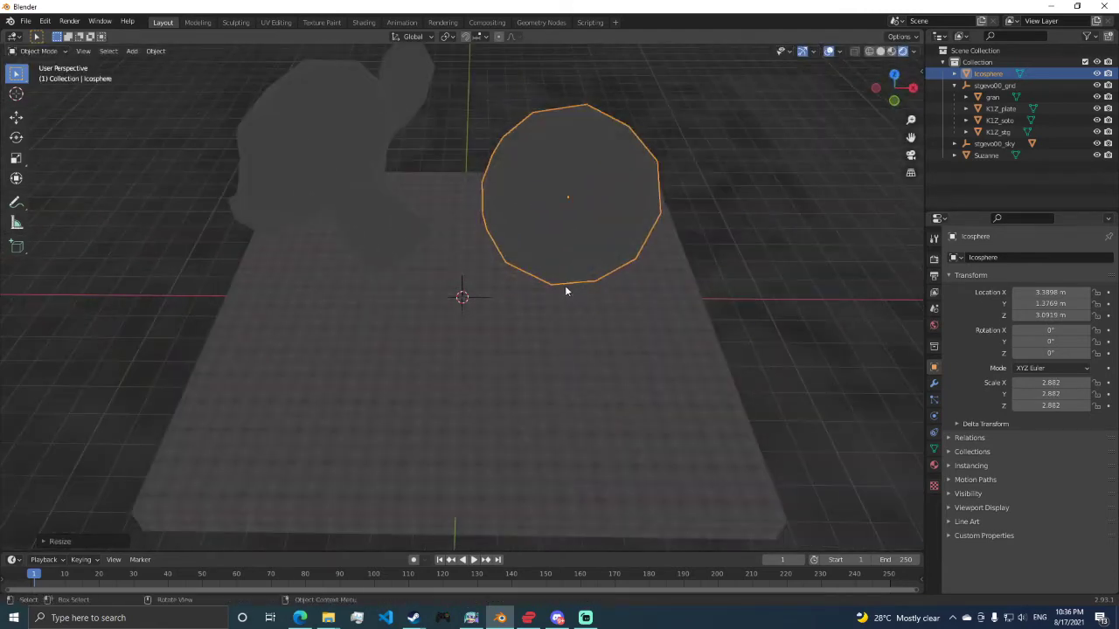
{"action": "left_click", "coordinate": [200, 23]}
Pull the Icosphere's top, left, bottom and right vertices far outward into long spikes
{"action": "middle_click_drag", "start_coordinate": [577, 166], "coordinate": [608, 135]}
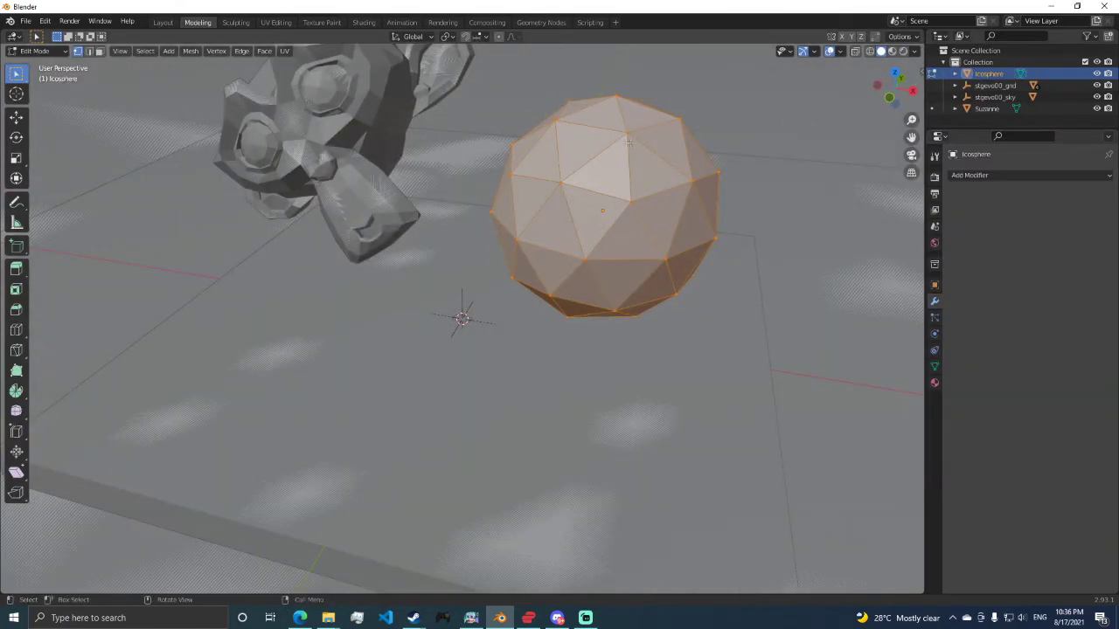
{"action": "left_click", "coordinate": [626, 132]}
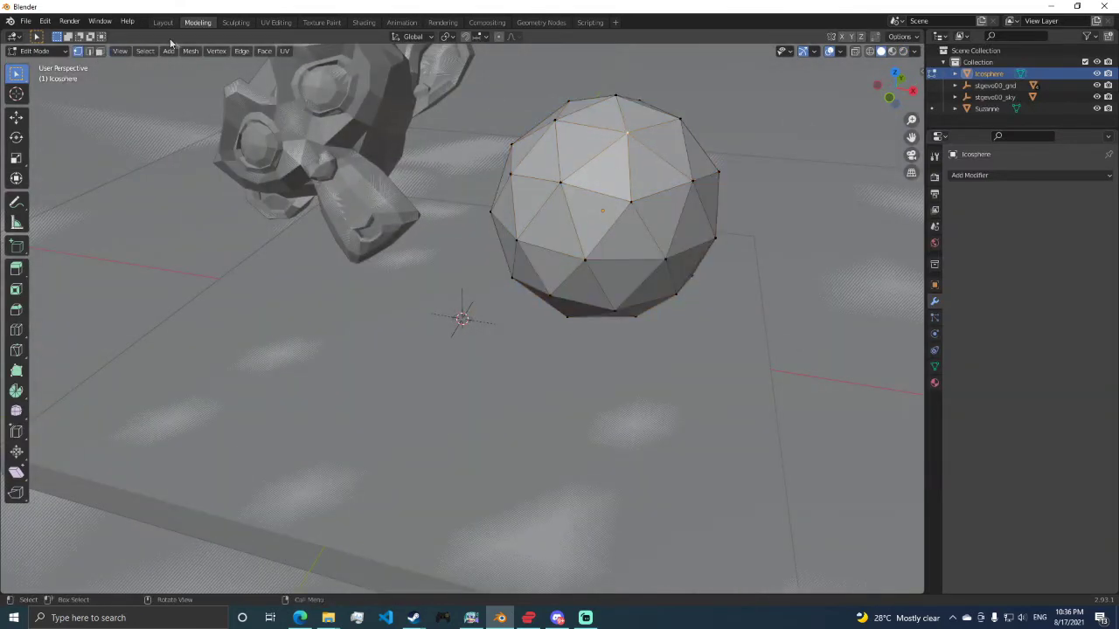
{"action": "key", "text": "g"}
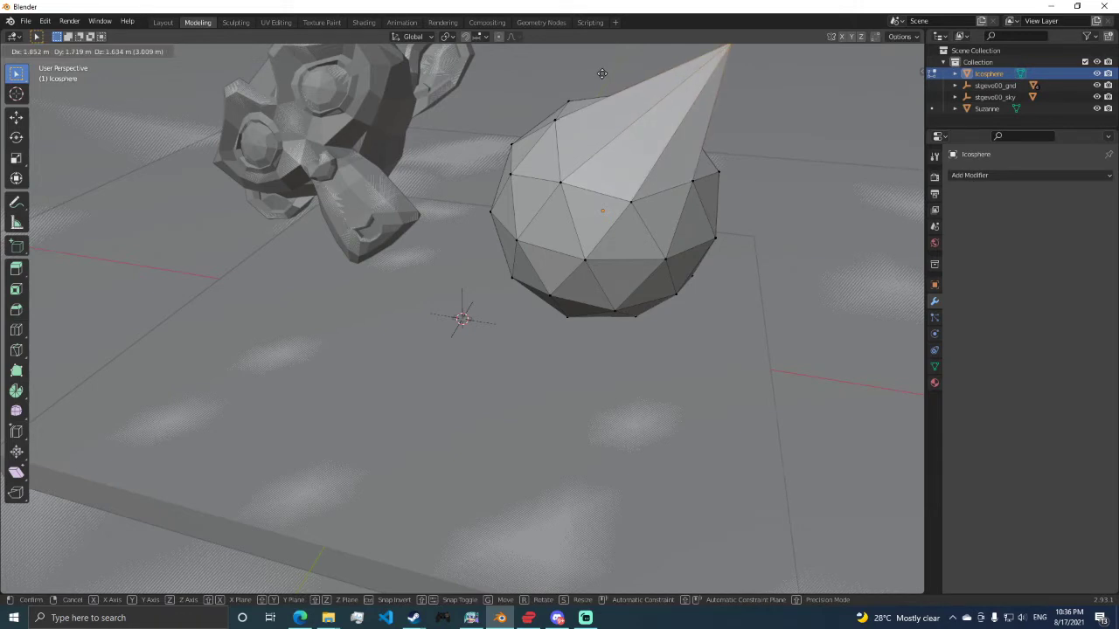
{"action": "left_click", "coordinate": [599, 149]}
{"action": "left_click_drag", "start_coordinate": [563, 185], "coordinate": [274, 224]}
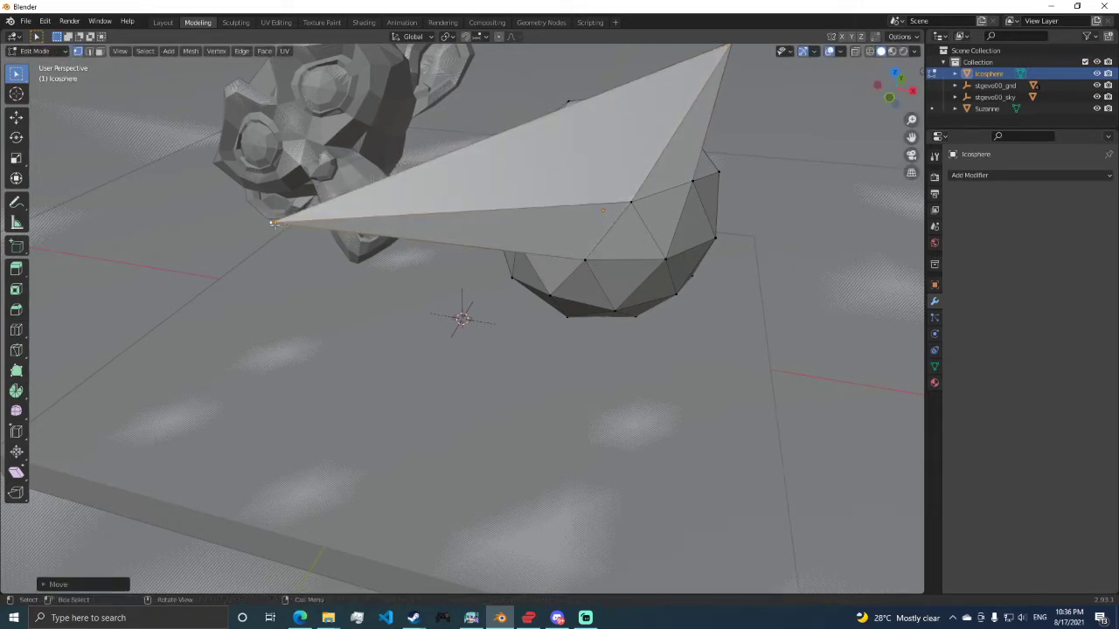
{"action": "left_click", "coordinate": [628, 312]}
{"action": "left_click_drag", "start_coordinate": [627, 312], "coordinate": [752, 374]}
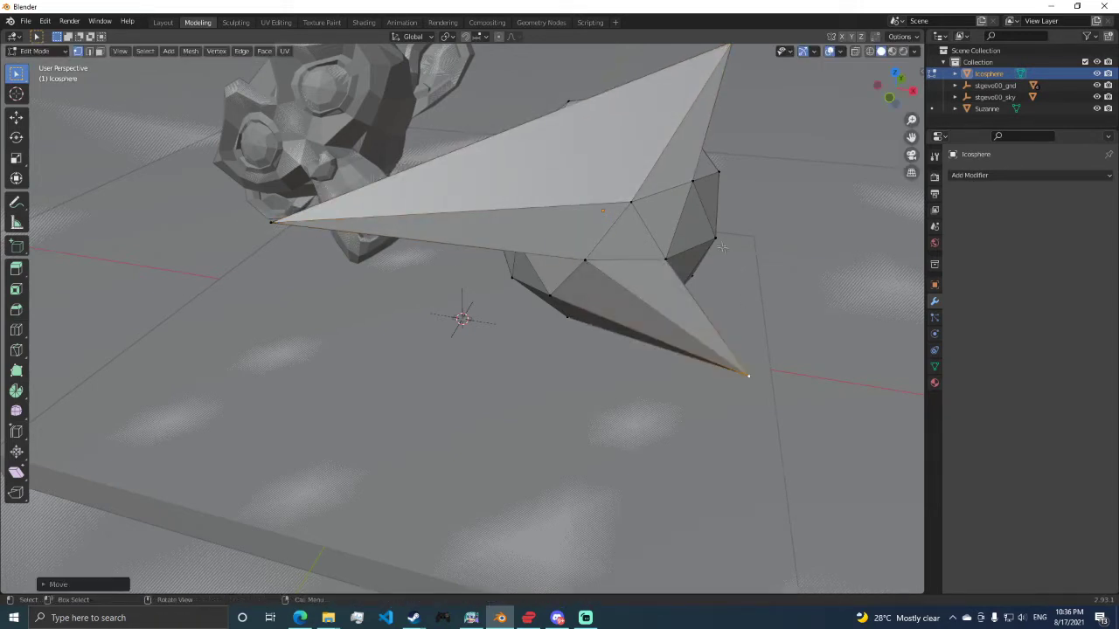
{"action": "left_click_drag", "start_coordinate": [717, 238], "coordinate": [844, 265]}
{"action": "left_click", "coordinate": [316, 159]}
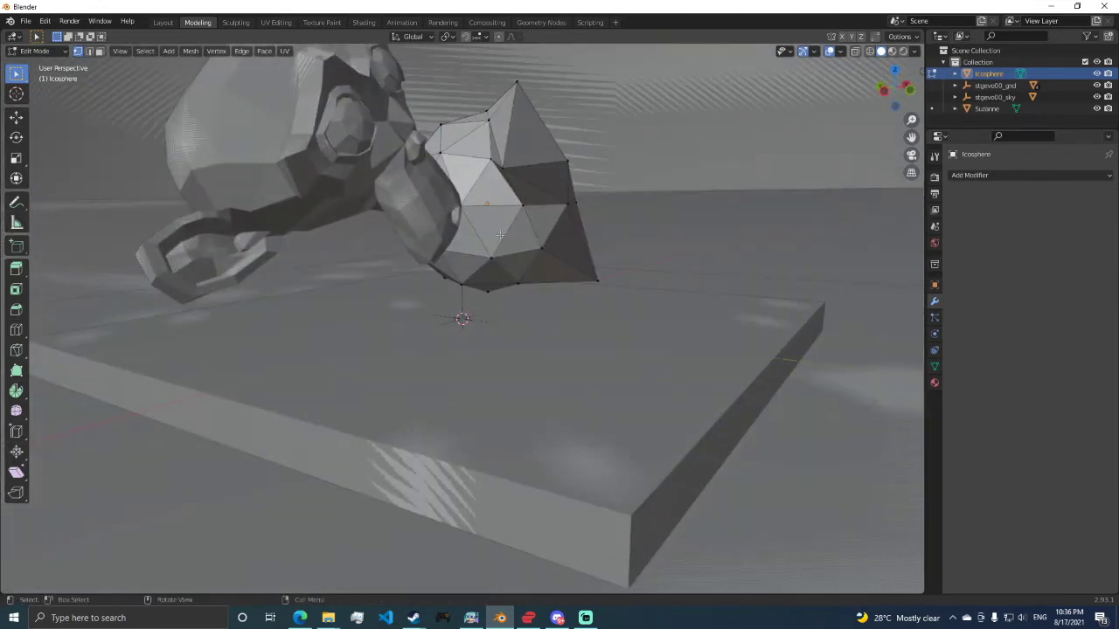
{"action": "left_click_drag", "start_coordinate": [443, 151], "coordinate": [437, 144]}
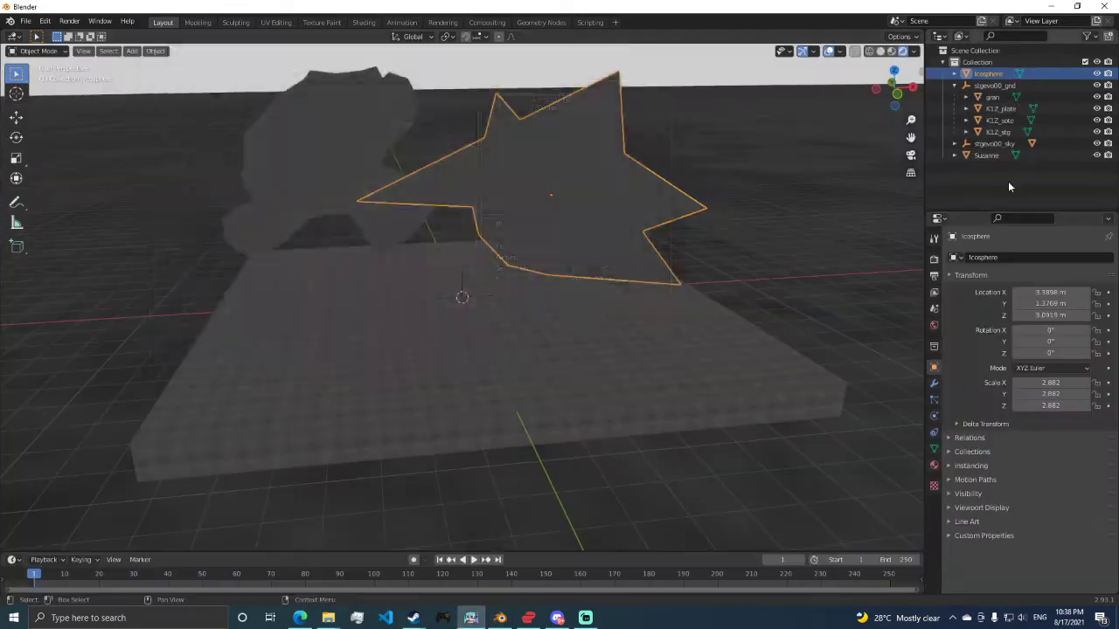
{"action": "left_click", "coordinate": [1005, 179]}
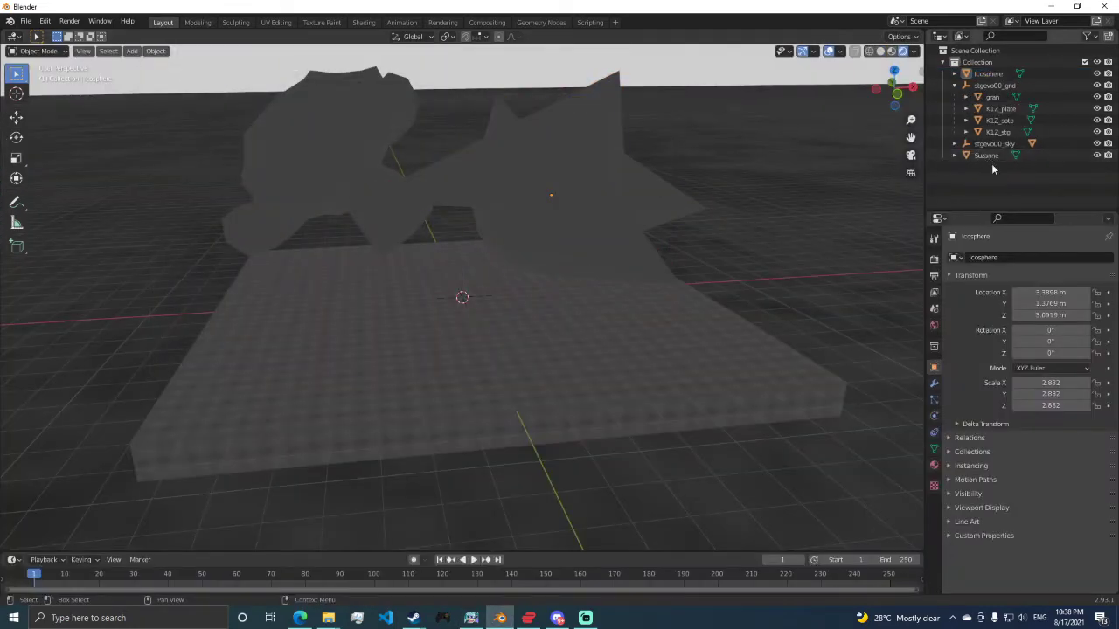
Select Suzanne and Icosphere in the Outliner and parent them to K1Z_stg
{"action": "left_click", "coordinate": [991, 159]}
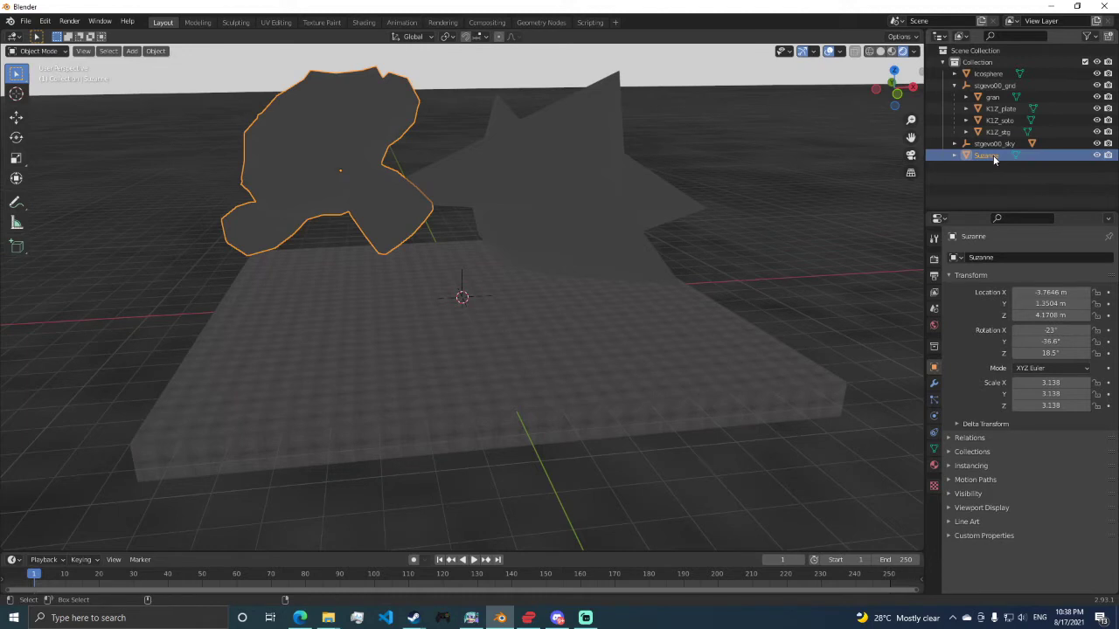
{"action": "left_click", "coordinate": [998, 74], "text": "ctrl"}
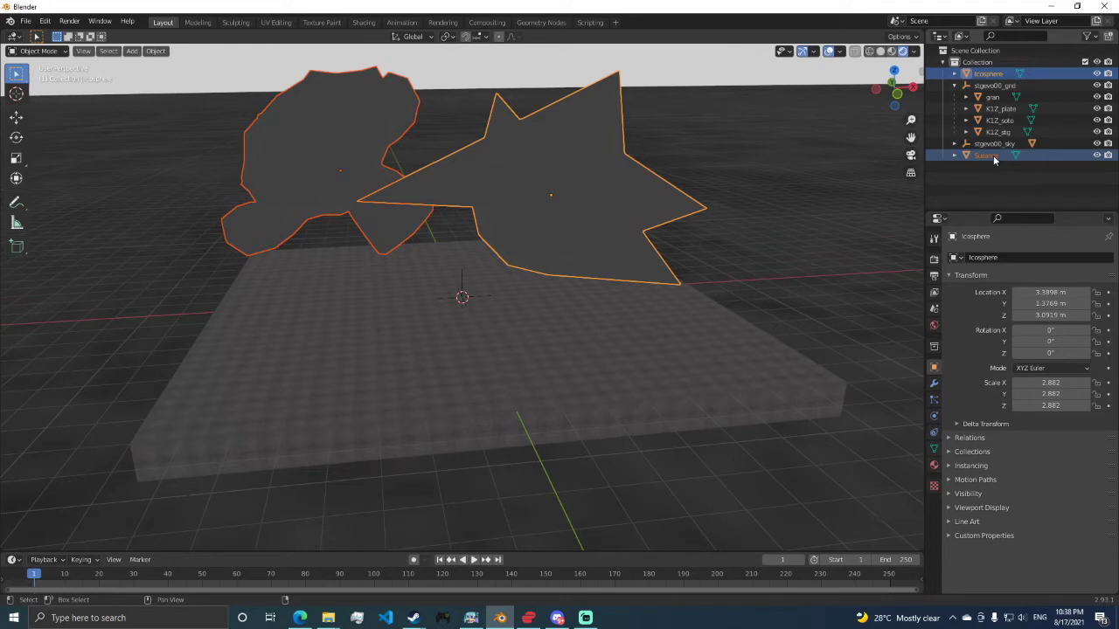
{"action": "mouse_move", "coordinate": [993, 154]}
{"action": "left_mouse_down"}
{"action": "mouse_move", "coordinate": [1018, 99]}
{"action": "mouse_move", "coordinate": [1036, 121]}
{"action": "mouse_move", "coordinate": [1004, 131]}
{"action": "mouse_move", "coordinate": [996, 161]}
{"action": "left_mouse_up"}
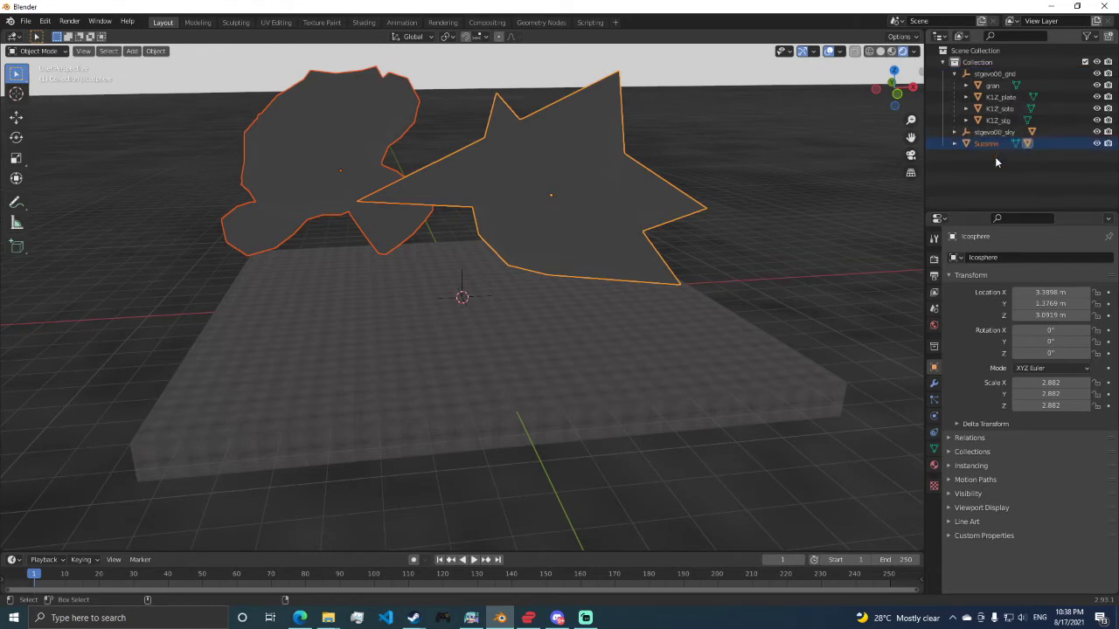
{"action": "left_click", "coordinate": [997, 161]}
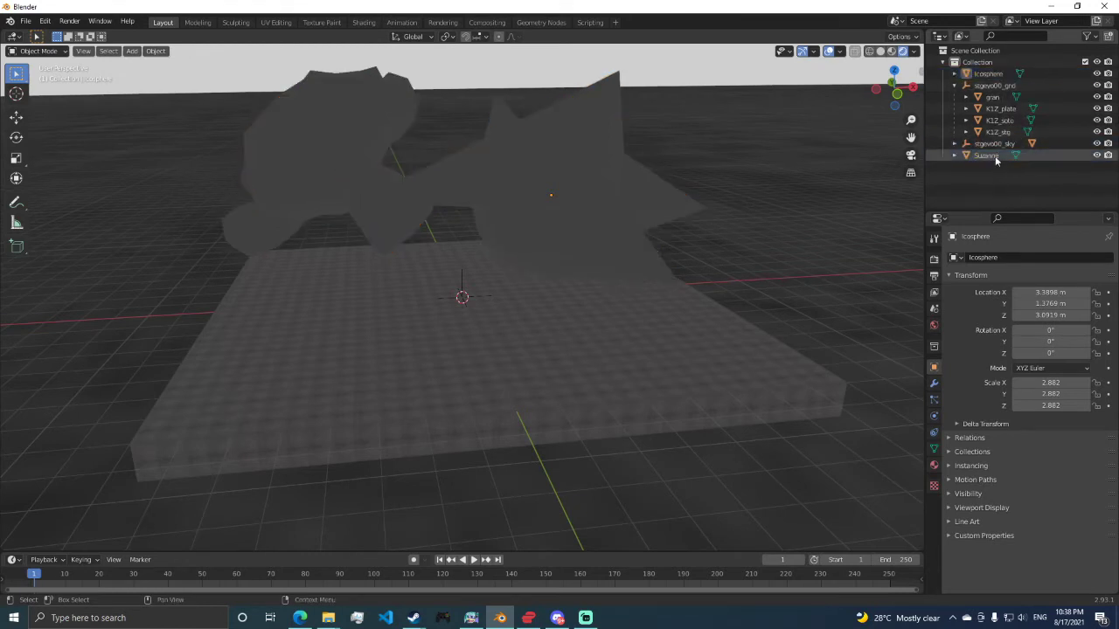
{"action": "left_click", "coordinate": [996, 158]}
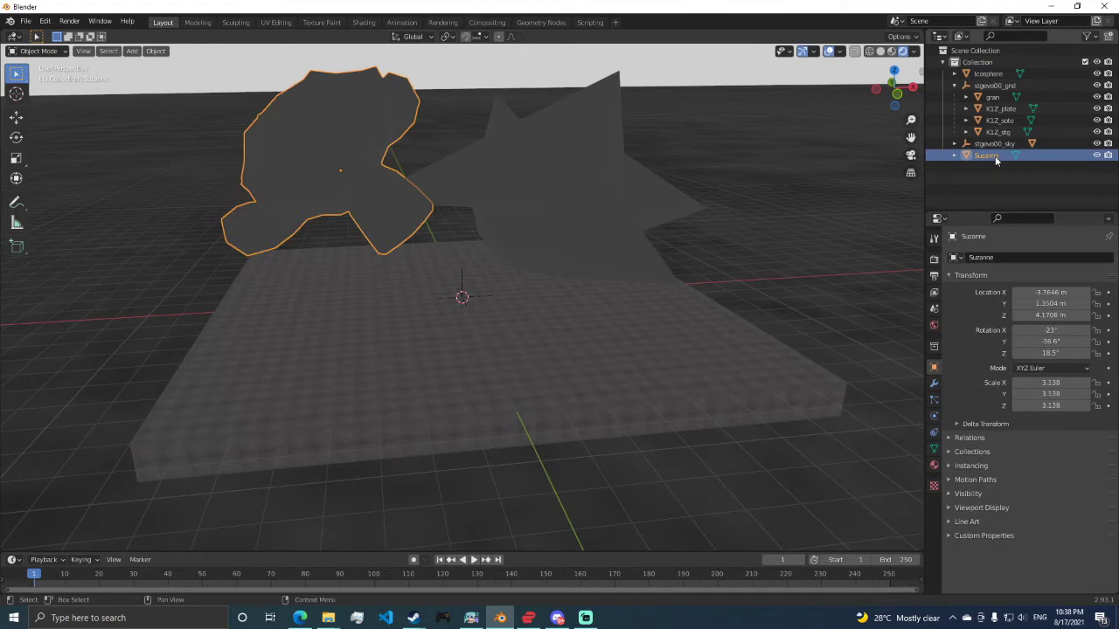
{"action": "left_click", "coordinate": [995, 75], "text": "ctrl"}
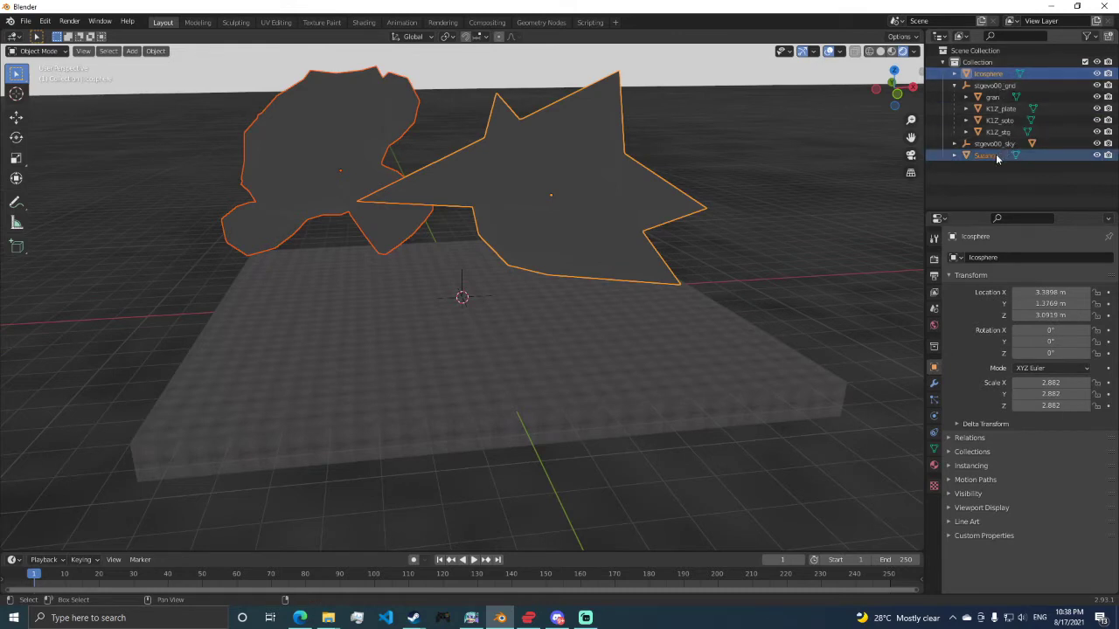
{"action": "mouse_move", "coordinate": [997, 157]}
{"action": "left_mouse_down"}
{"action": "mouse_move", "coordinate": [1016, 129]}
{"action": "mouse_move", "coordinate": [1010, 139]}
{"action": "left_mouse_up"}
{"action": "left_click", "coordinate": [967, 121]}
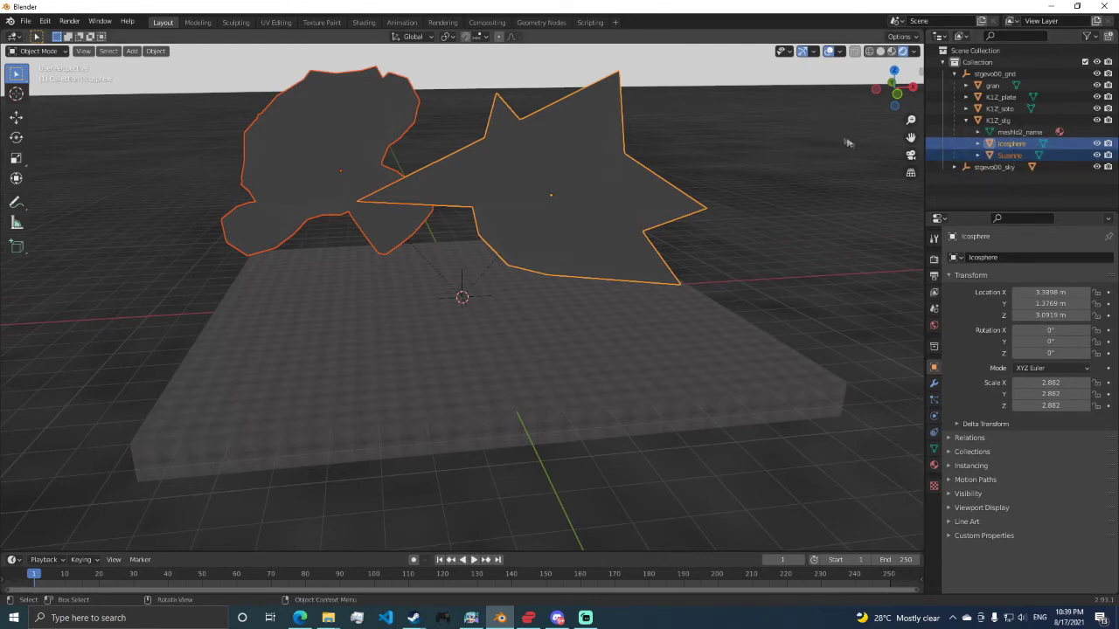
Move Suzanne and Icosphere together under stgevo00_gnd in the Outliner
{"action": "left_click", "coordinate": [979, 143]}
{"action": "left_click", "coordinate": [979, 143]}
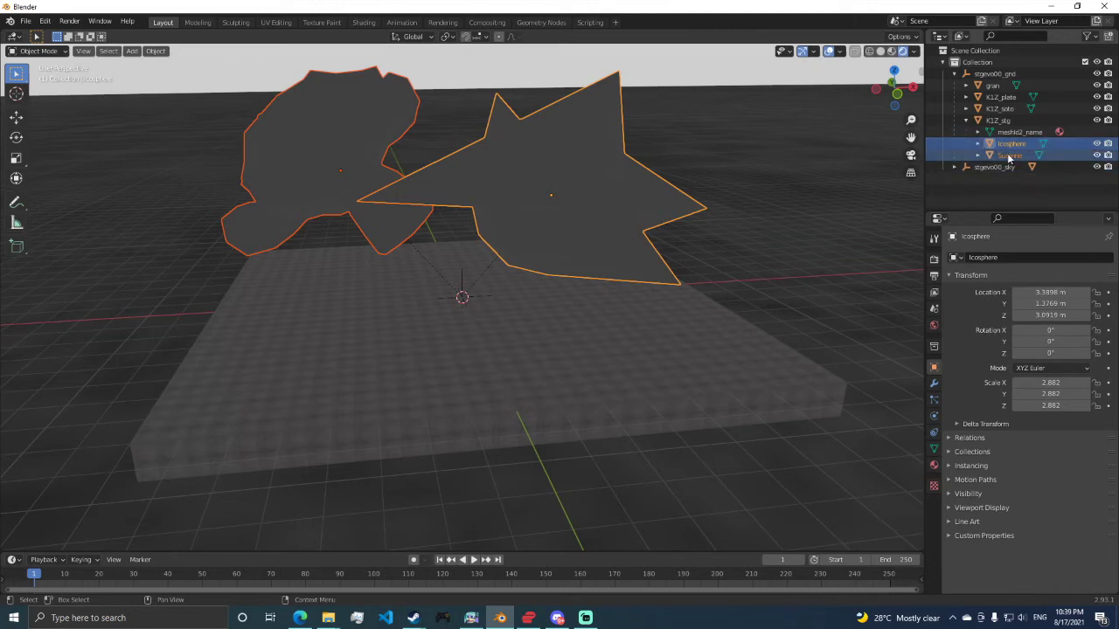
{"action": "left_click", "coordinate": [1010, 156]}
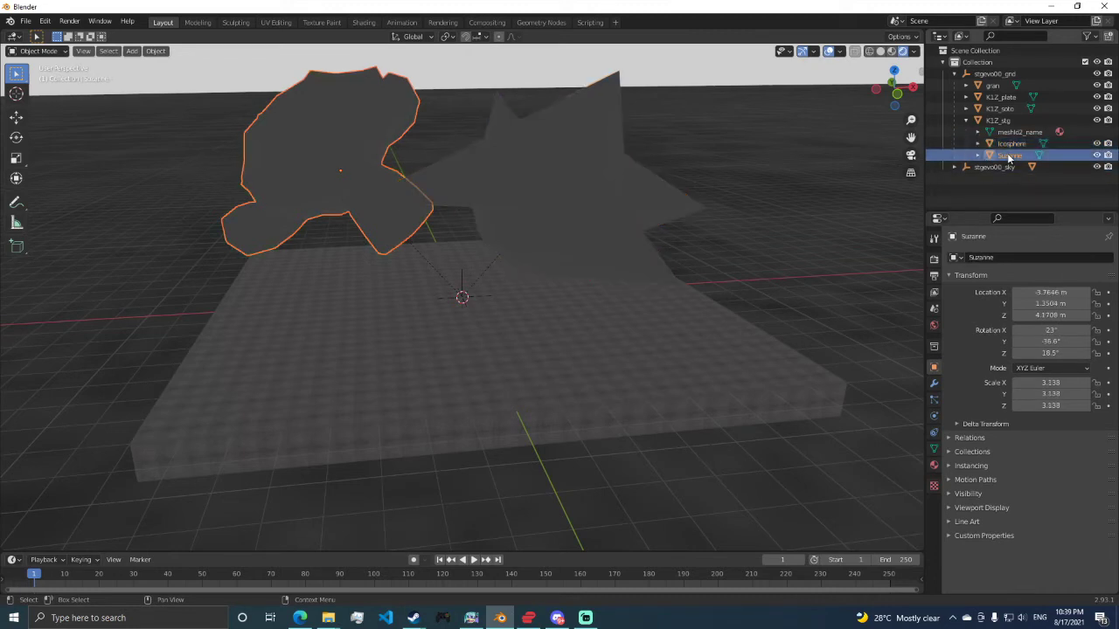
{"action": "left_click", "coordinate": [1015, 146], "text": "shift"}
{"action": "left_click_drag", "start_coordinate": [1014, 146], "coordinate": [1010, 77]}
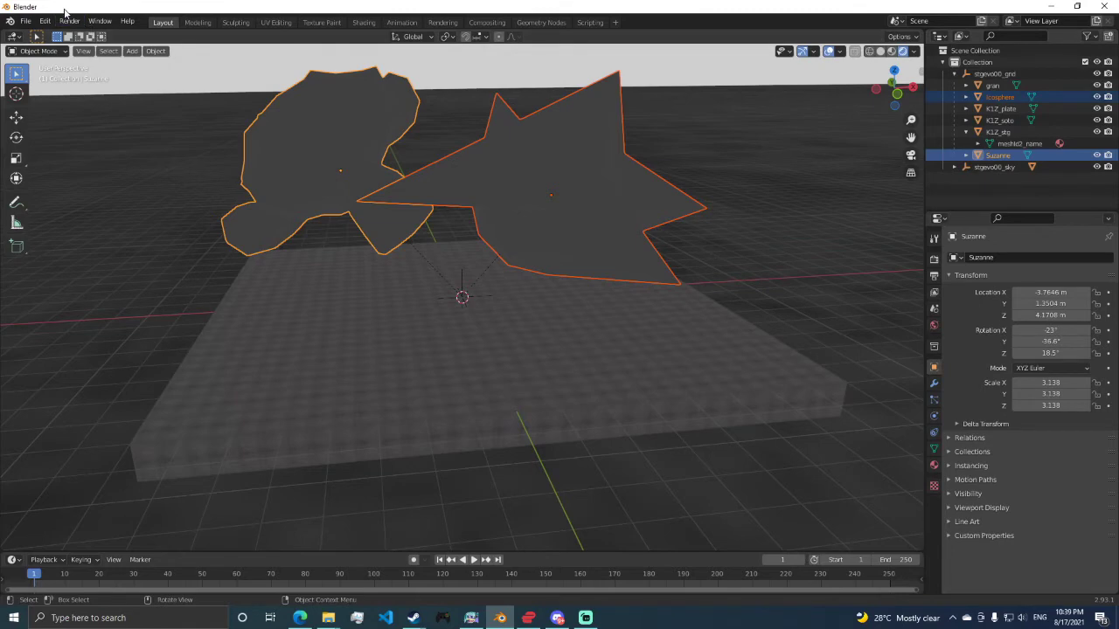
Export the scene as Collada untitled.dae into the stg_test/result folder
{"action": "left_click", "coordinate": [26, 21]}
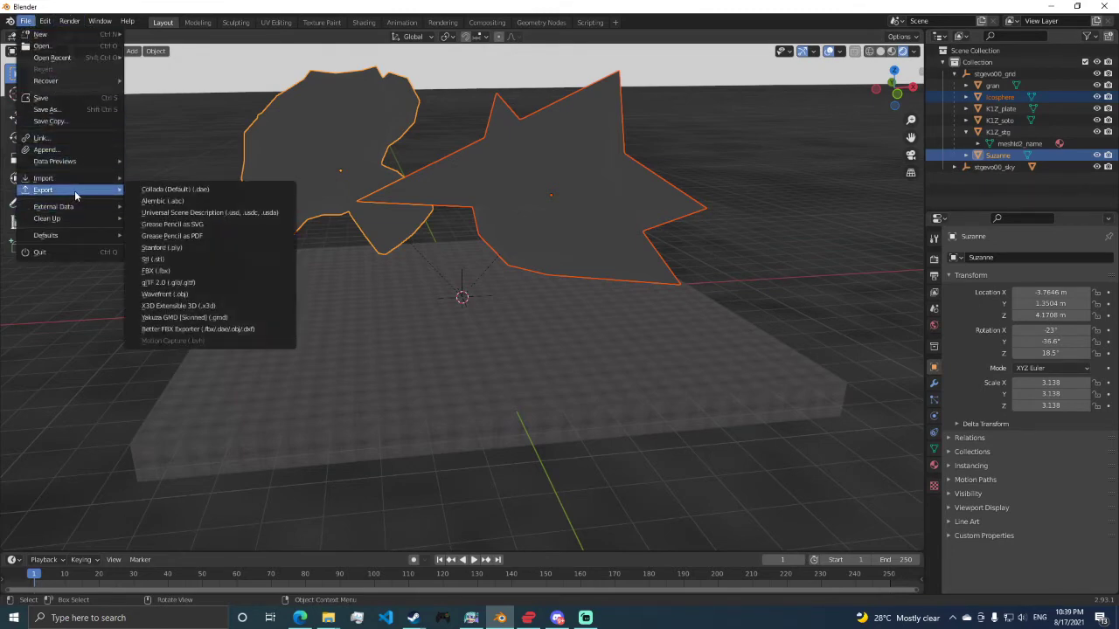
{"action": "mouse_move", "coordinate": [87, 190]}
{"action": "left_click", "coordinate": [173, 190]}
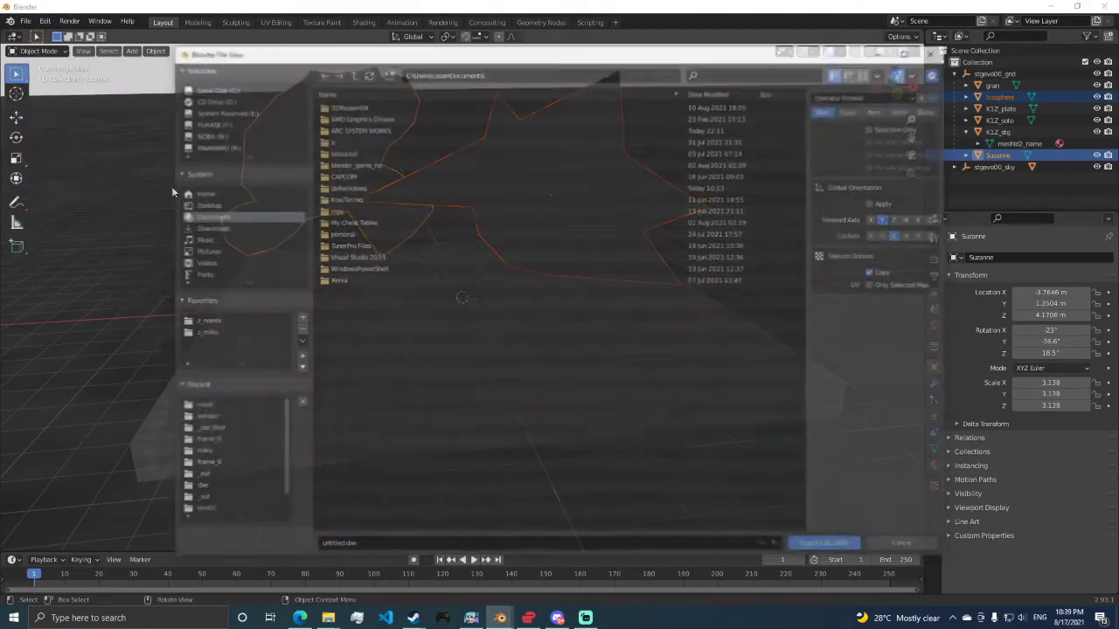
{"action": "double_click", "coordinate": [66, 339]}
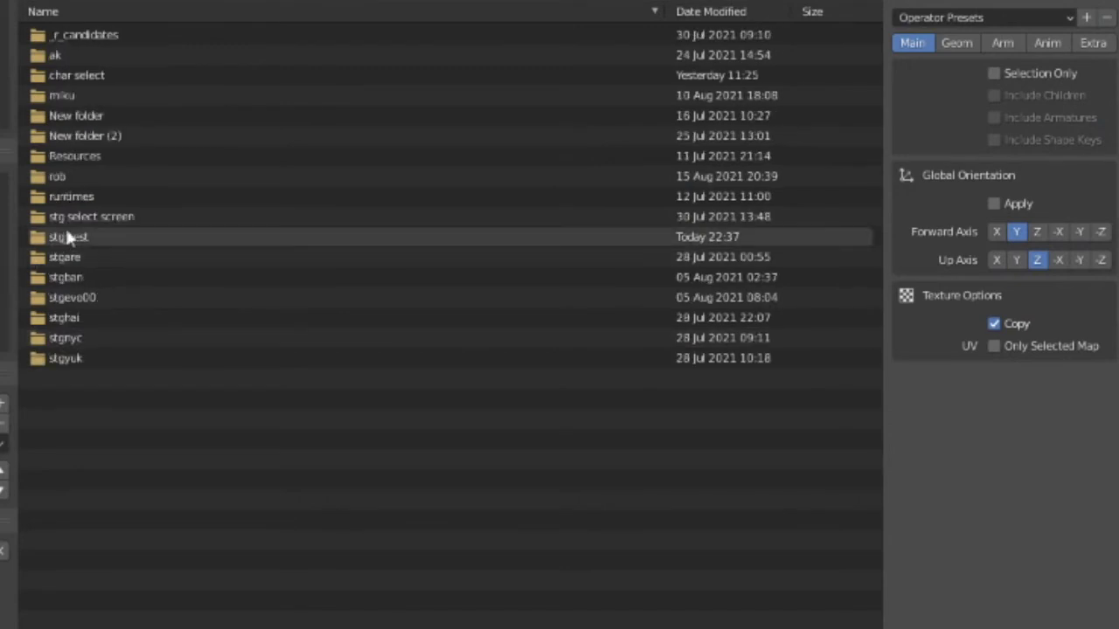
{"action": "double_click", "coordinate": [120, 244]}
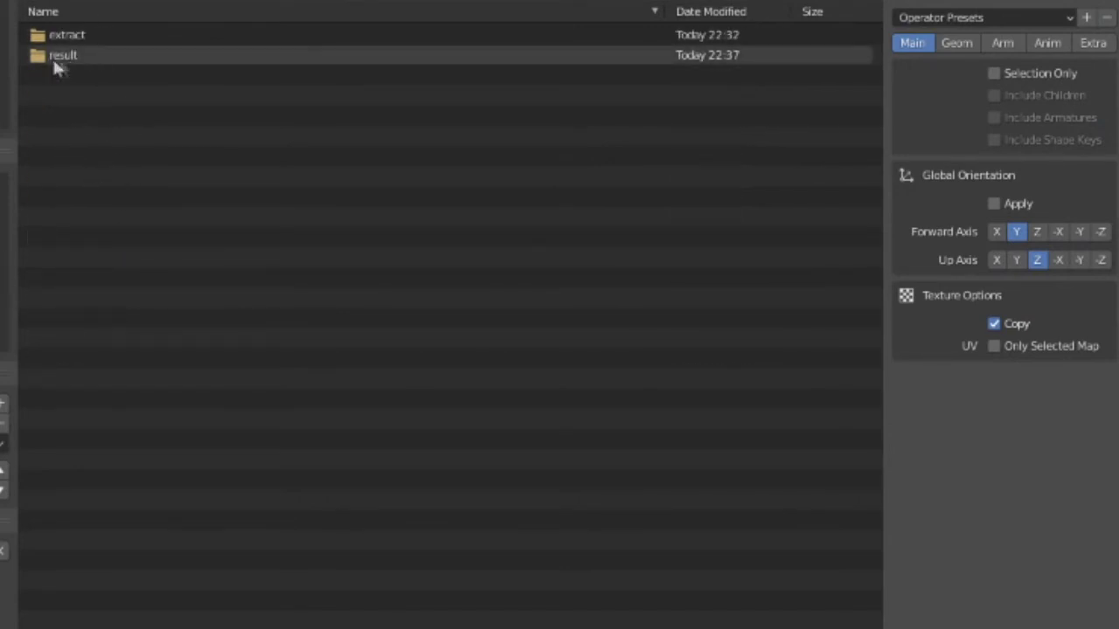
{"action": "double_click", "coordinate": [75, 56]}
{"action": "double_click", "coordinate": [111, 33]}
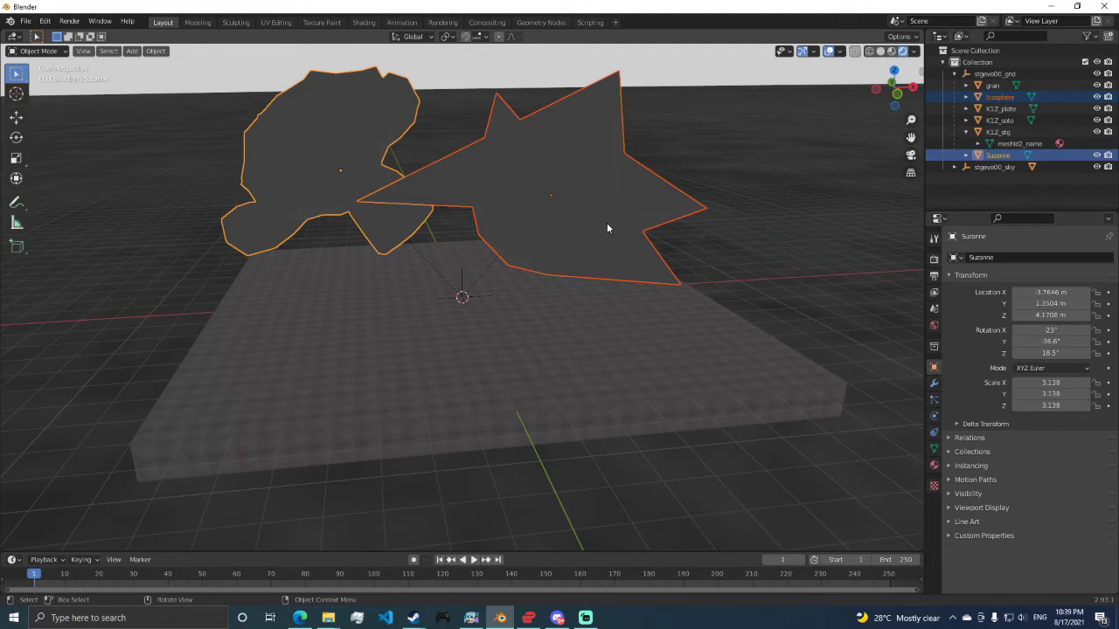
Replace the stgevo00_obj.bin object set with untitled.dae, overriding all listed materials
{"action": "left_click", "coordinate": [470, 618]}
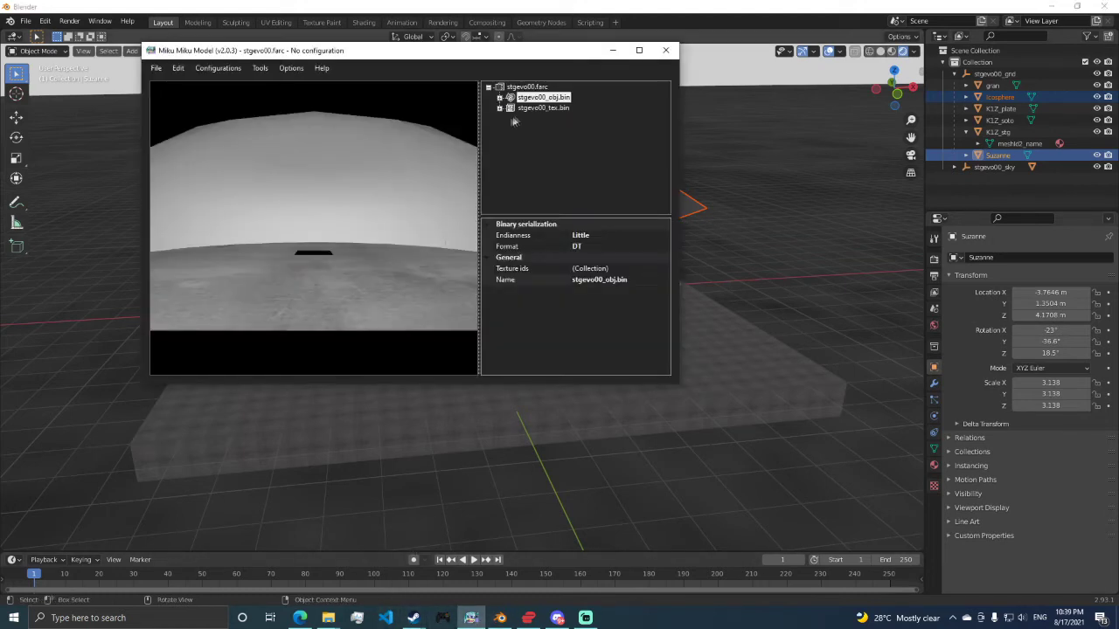
{"action": "right_click", "coordinate": [540, 100]}
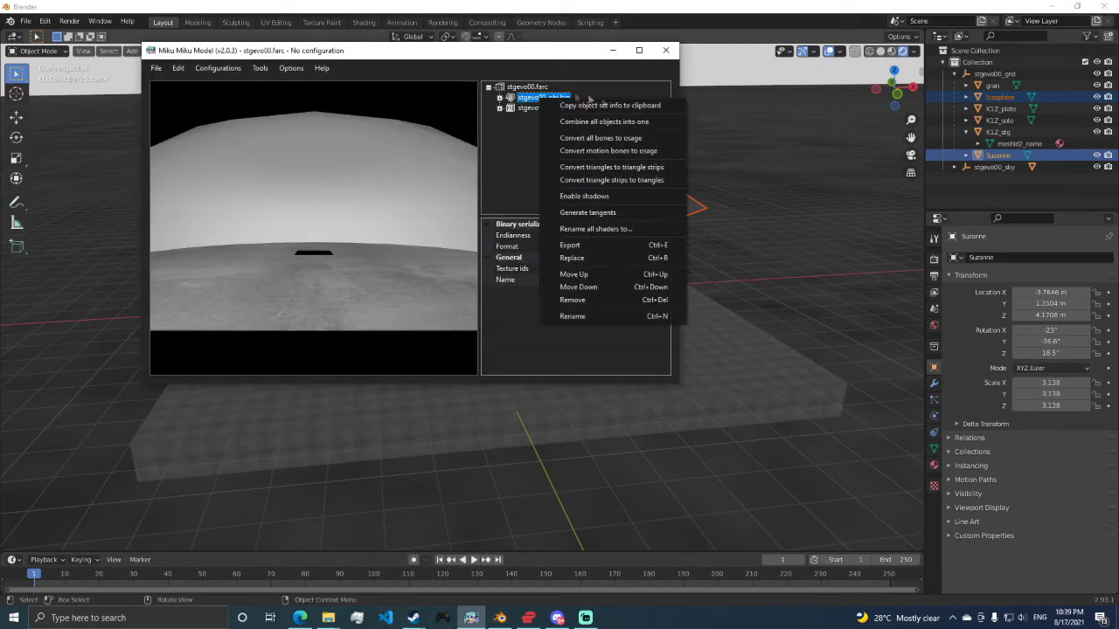
{"action": "left_click", "coordinate": [571, 258]}
{"action": "double_click", "coordinate": [288, 145]}
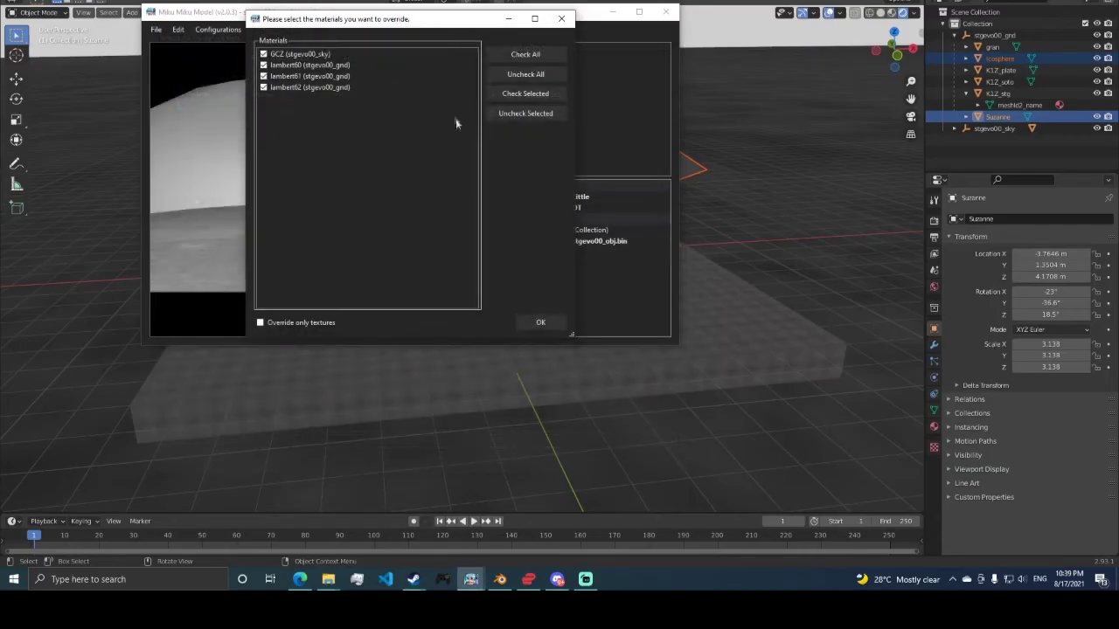
{"action": "left_click", "coordinate": [542, 322]}
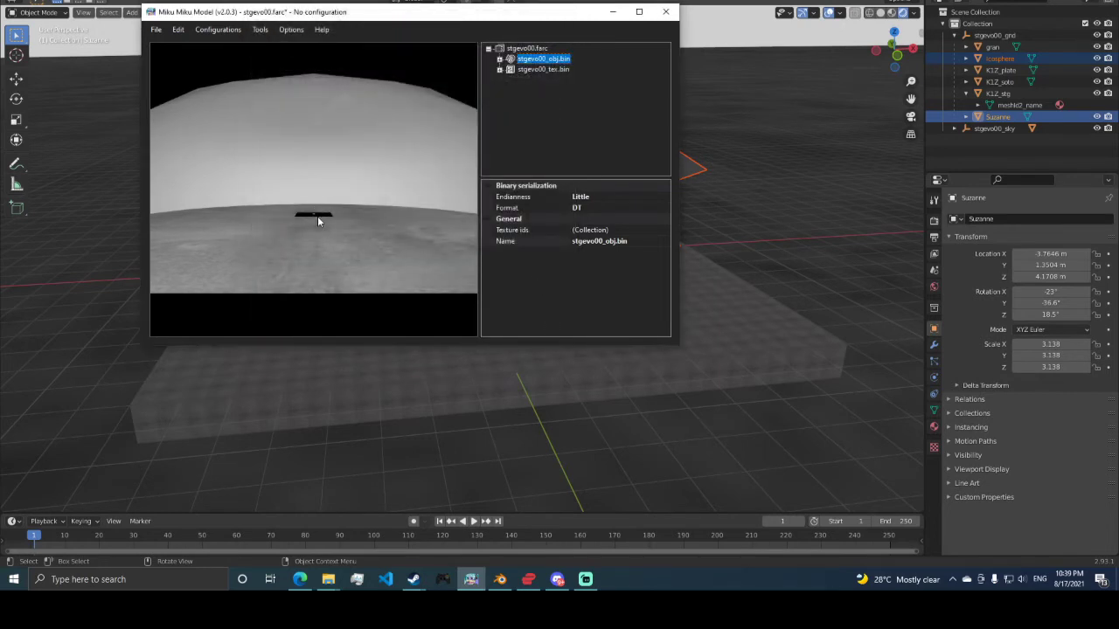
Check the Suzanne, Icosphere, K1Z_plate and K1Z_stg mesh previews inside stgevo00_gnd
{"action": "left_click", "coordinate": [500, 58]}
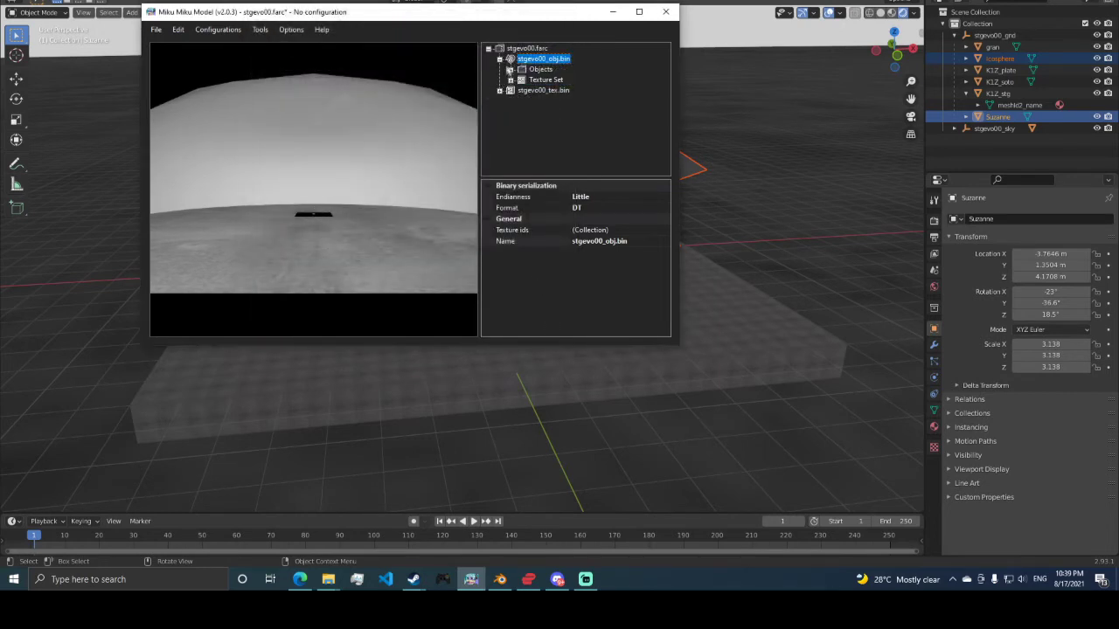
{"action": "left_click", "coordinate": [511, 70]}
{"action": "left_click", "coordinate": [521, 91]}
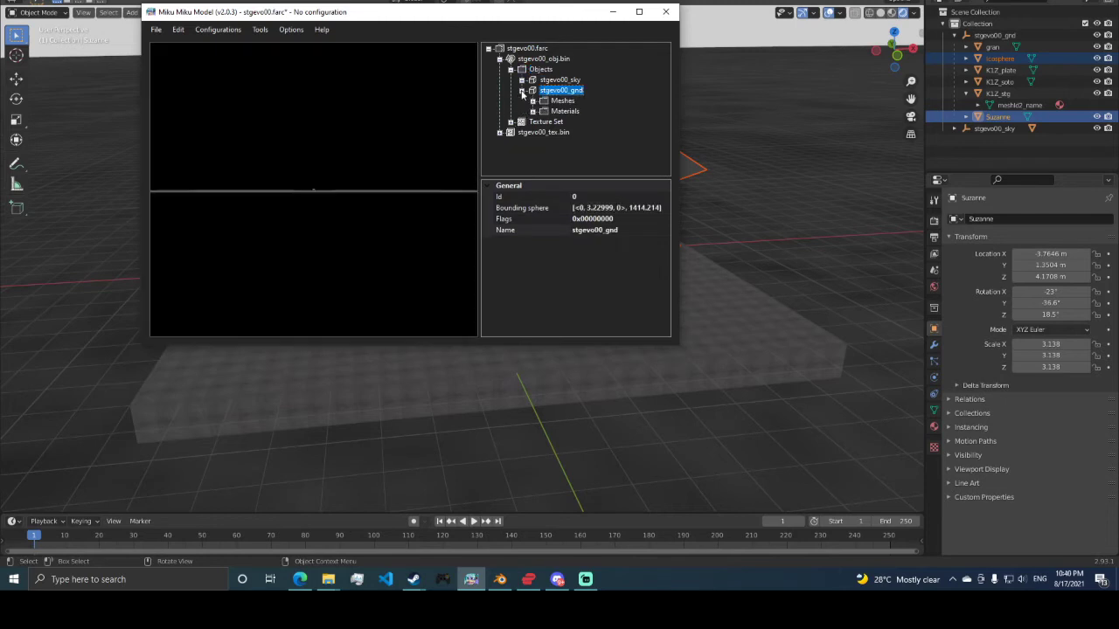
{"action": "left_click", "coordinate": [533, 100]}
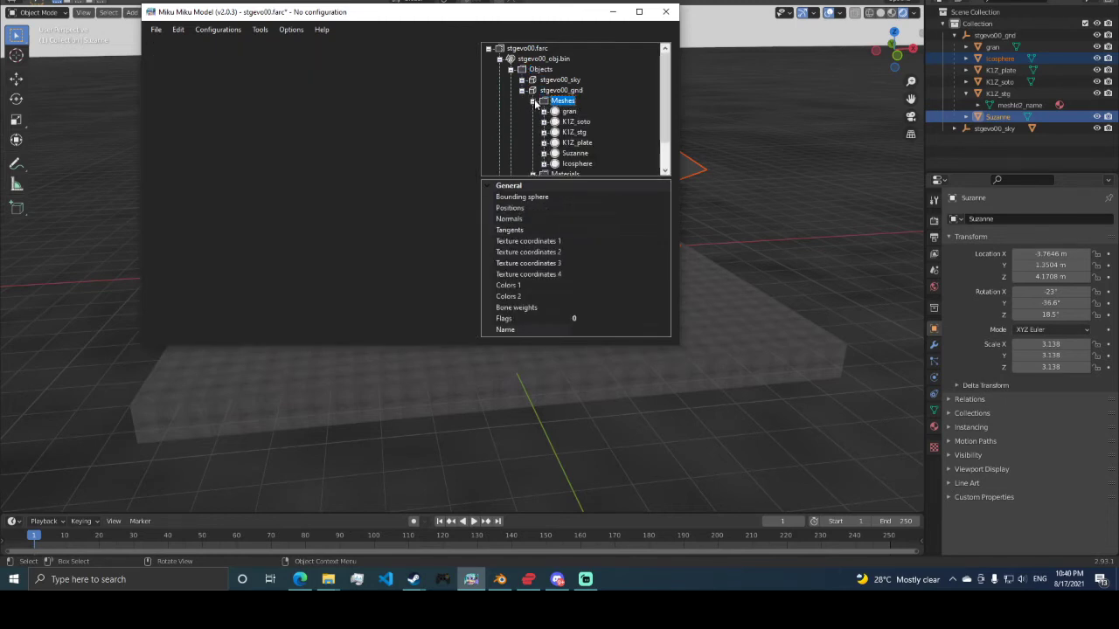
{"action": "scroll", "coordinate": [573, 131], "scroll_direction": "down", "scroll_amount": 1}
{"action": "left_click", "coordinate": [575, 122]}
{"action": "left_click", "coordinate": [578, 133]}
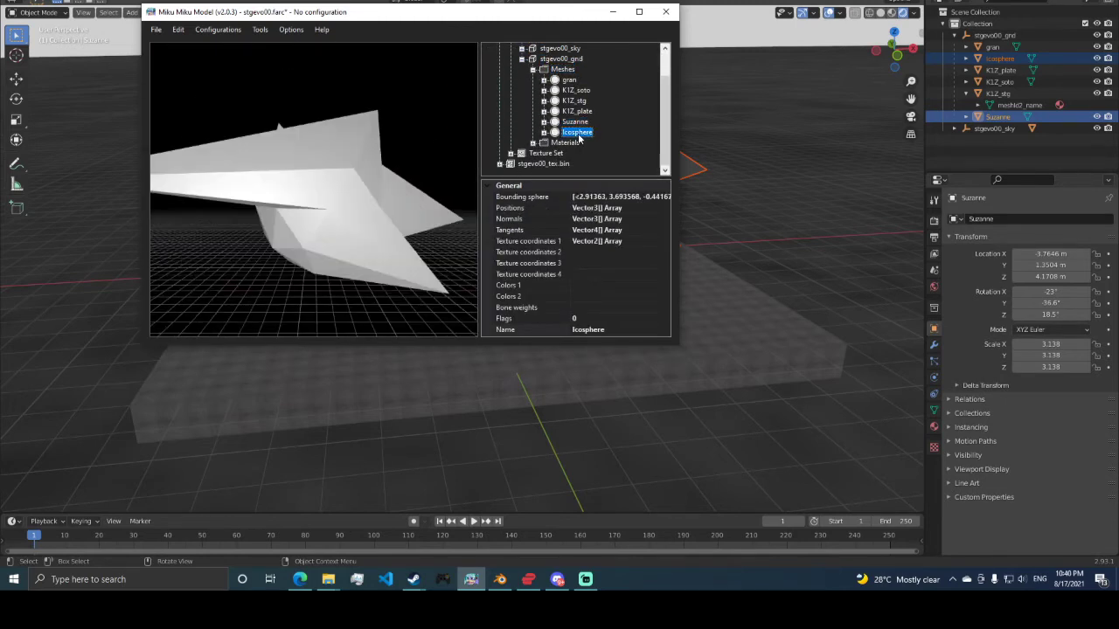
{"action": "left_click", "coordinate": [574, 122]}
{"action": "left_click", "coordinate": [582, 132]}
{"action": "left_click", "coordinate": [576, 111]}
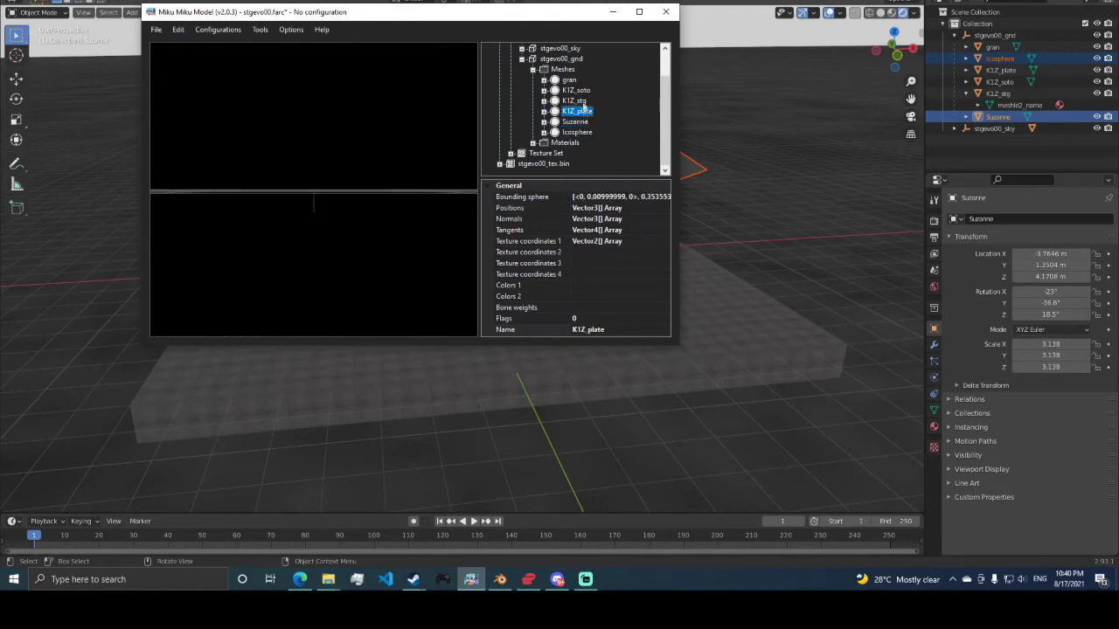
{"action": "left_click", "coordinate": [574, 101]}
{"action": "left_click", "coordinate": [562, 69]}
Save the updated stgevo00.farc and close it
{"action": "left_click", "coordinate": [158, 30]}
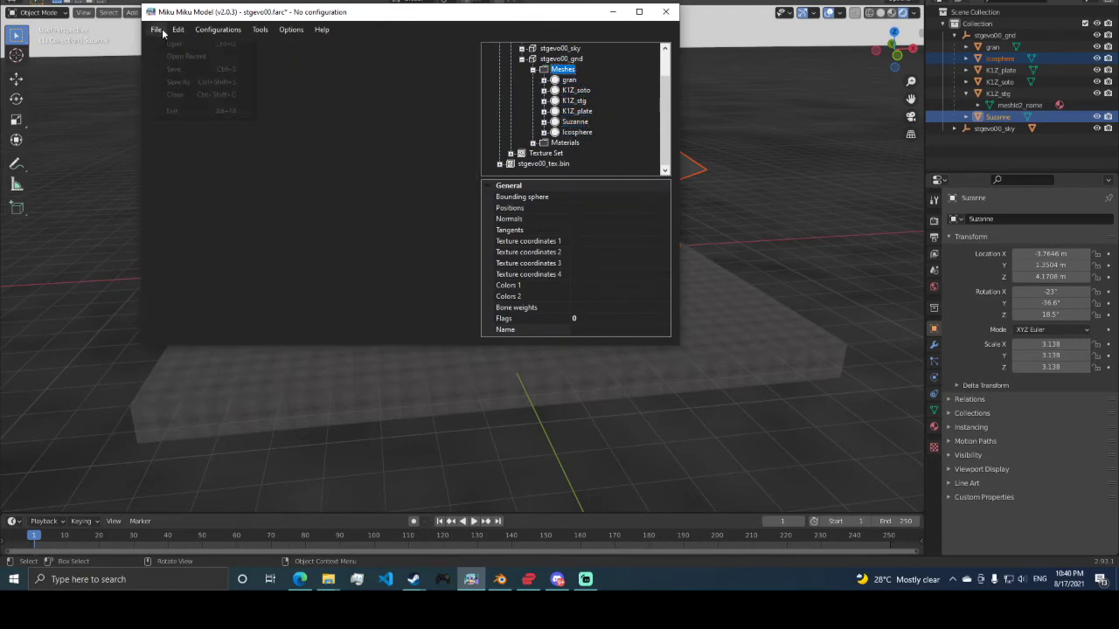
{"action": "left_click", "coordinate": [163, 33]}
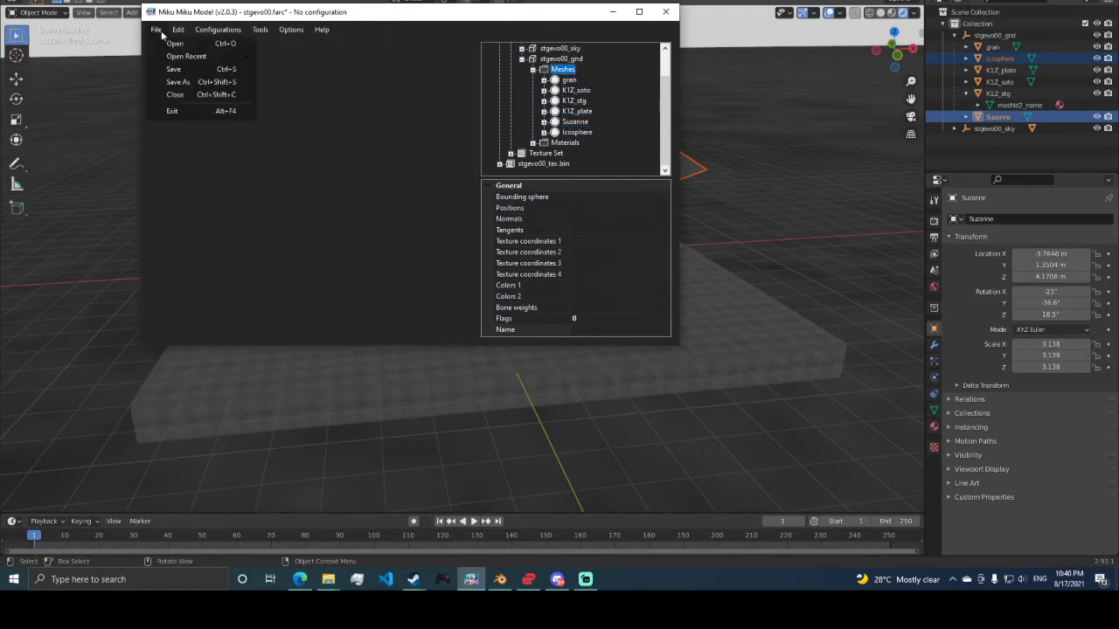
{"action": "left_click", "coordinate": [183, 72]}
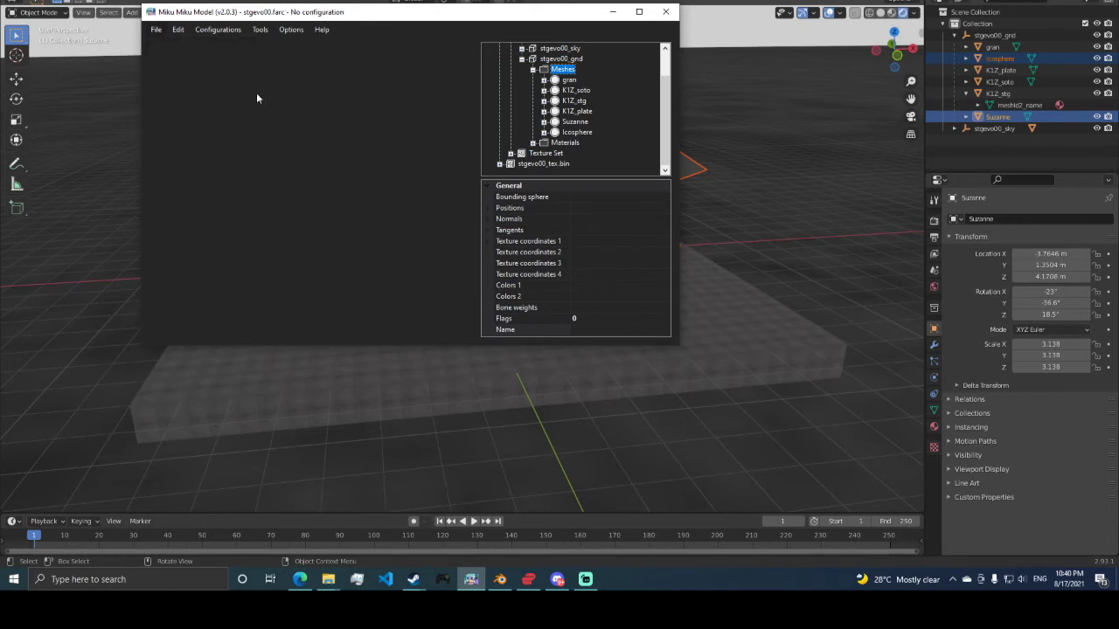
{"action": "left_click", "coordinate": [159, 31]}
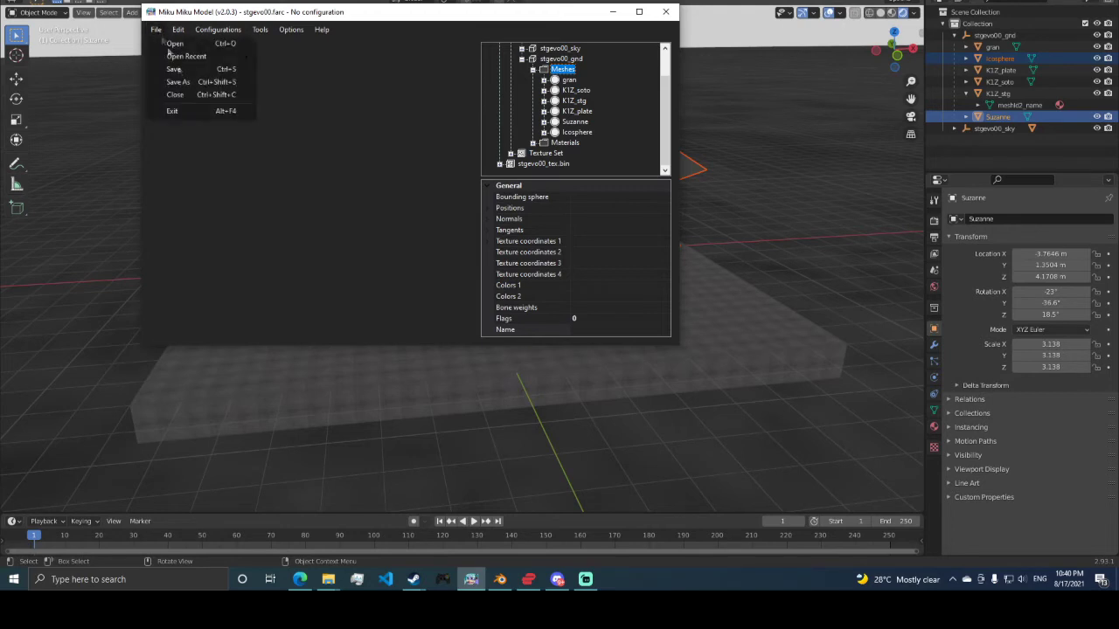
{"action": "left_click", "coordinate": [192, 96]}
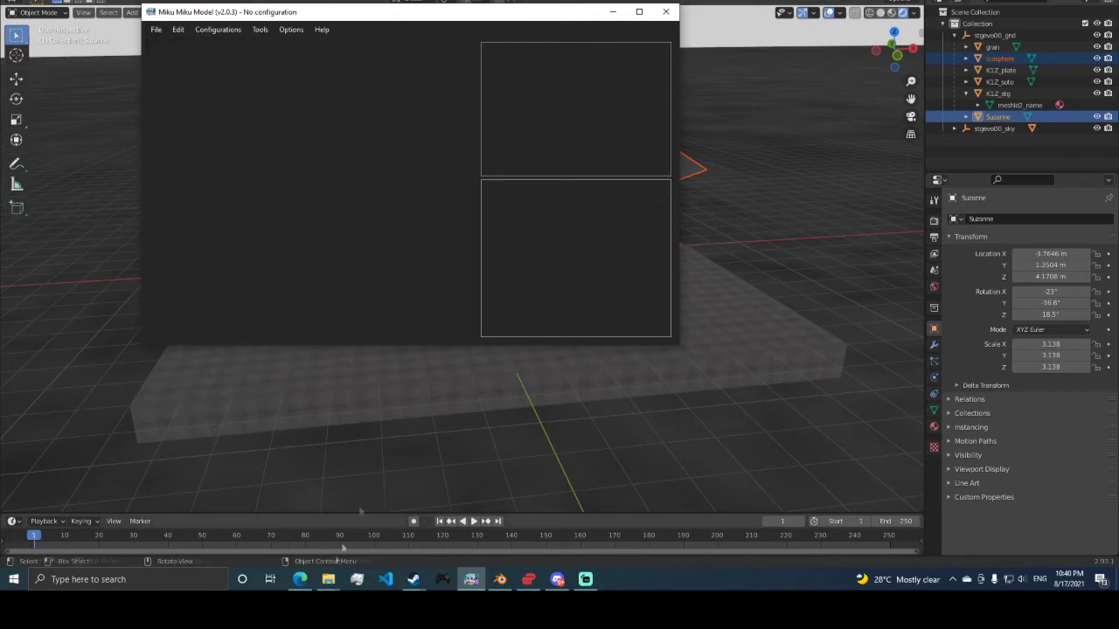
Look at the exported model in stg_test's result folder in File Explorer
{"action": "mouse_move", "coordinate": [328, 580]}
{"action": "left_click", "coordinate": [392, 524]}
{"action": "mouse_move", "coordinate": [290, 610]}
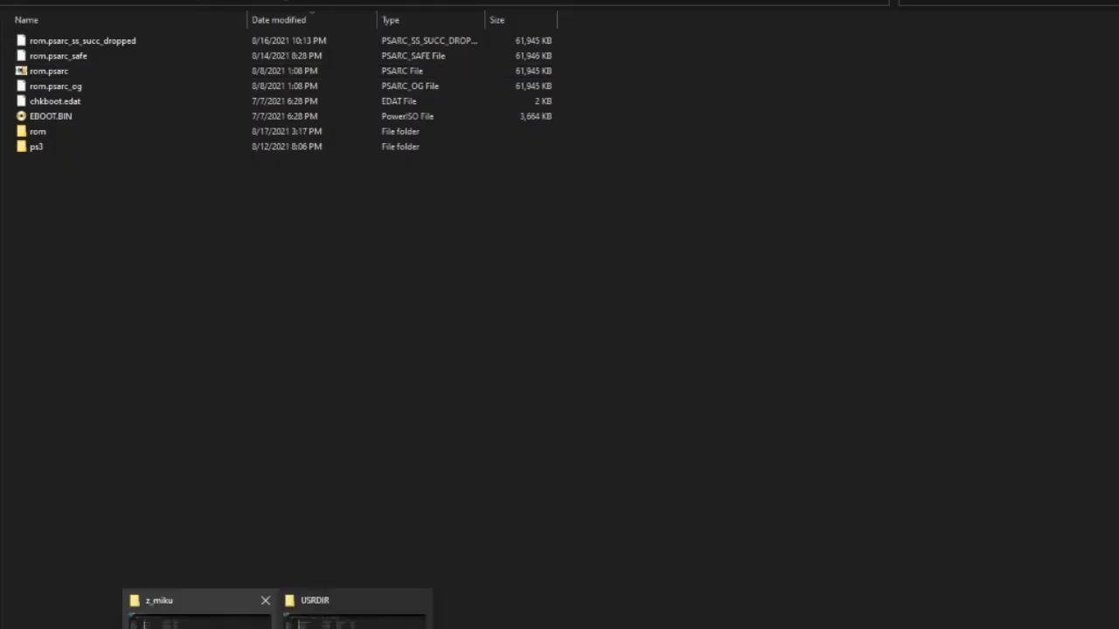
{"action": "left_click", "coordinate": [199, 612]}
{"action": "double_click", "coordinate": [54, 199]}
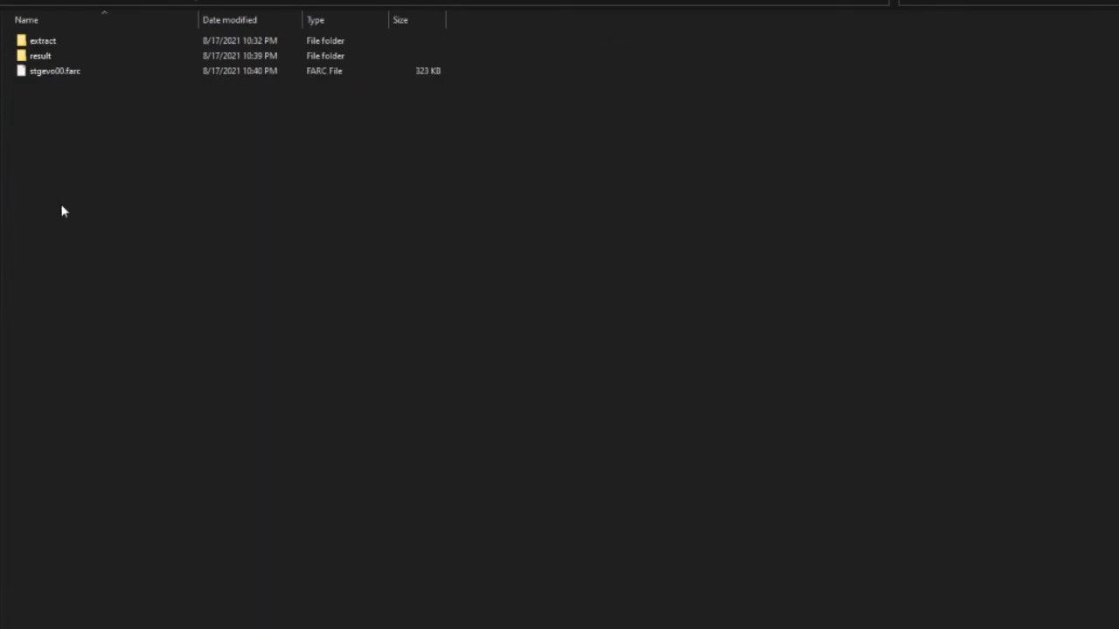
{"action": "double_click", "coordinate": [85, 55]}
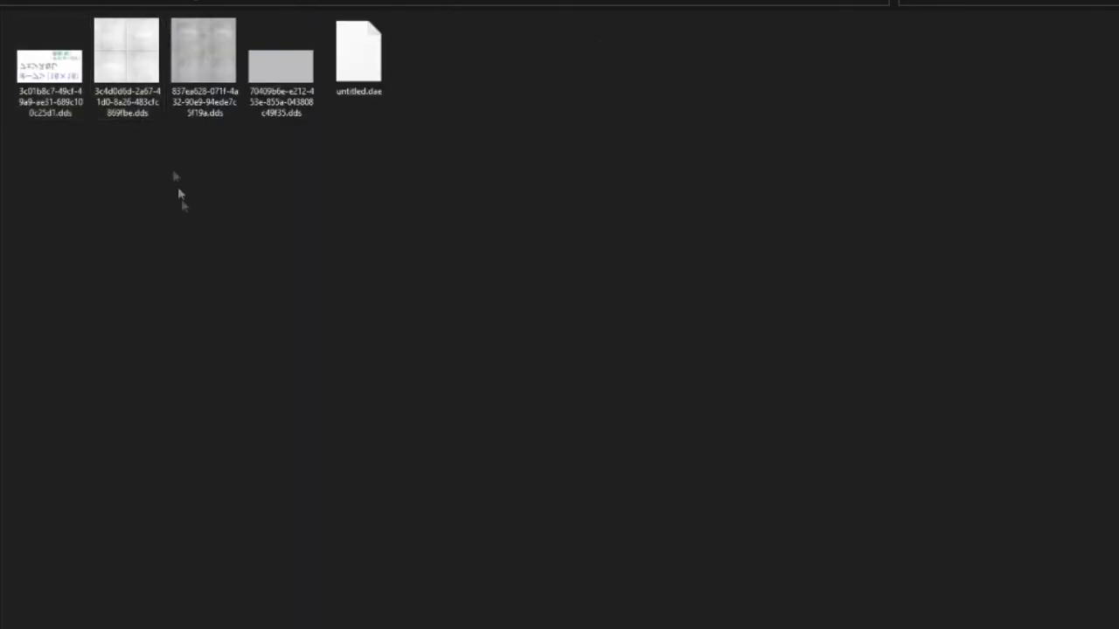
{"action": "key", "text": "alt+Up"}
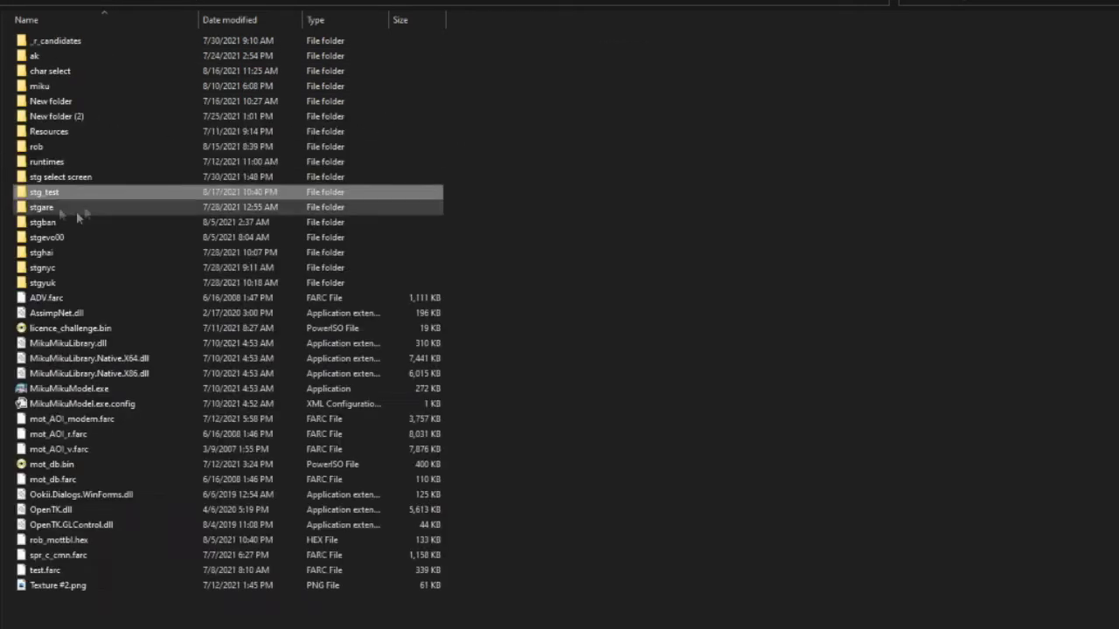
Rename the old stgevo00.farc in the game's rom/objset folder, then launch RPCS3
{"action": "left_click", "coordinate": [319, 623]}
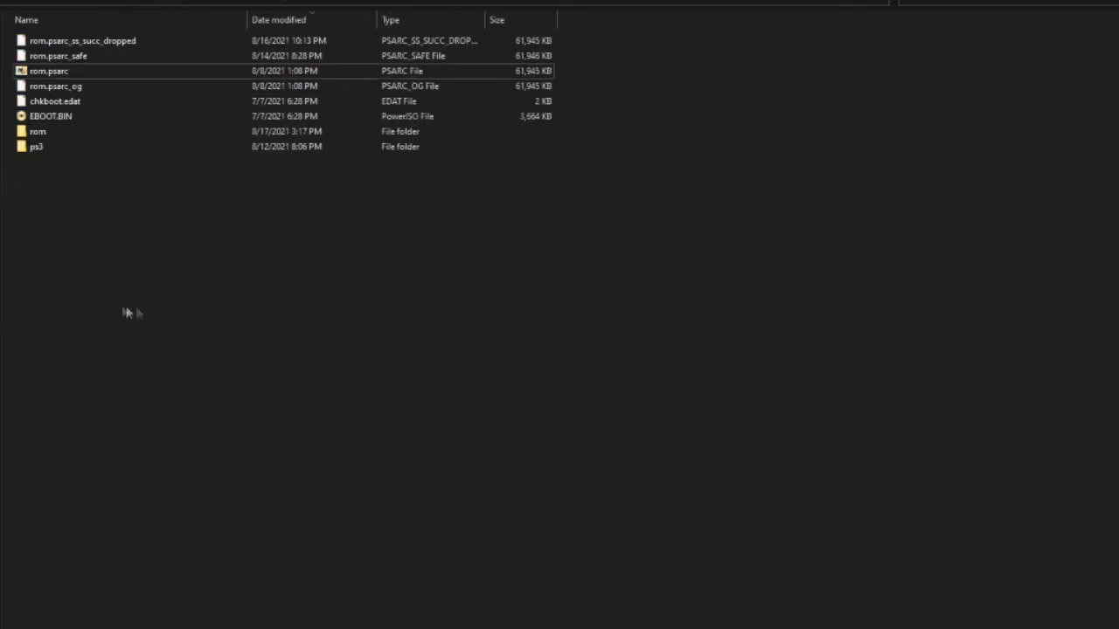
{"action": "double_click", "coordinate": [49, 135]}
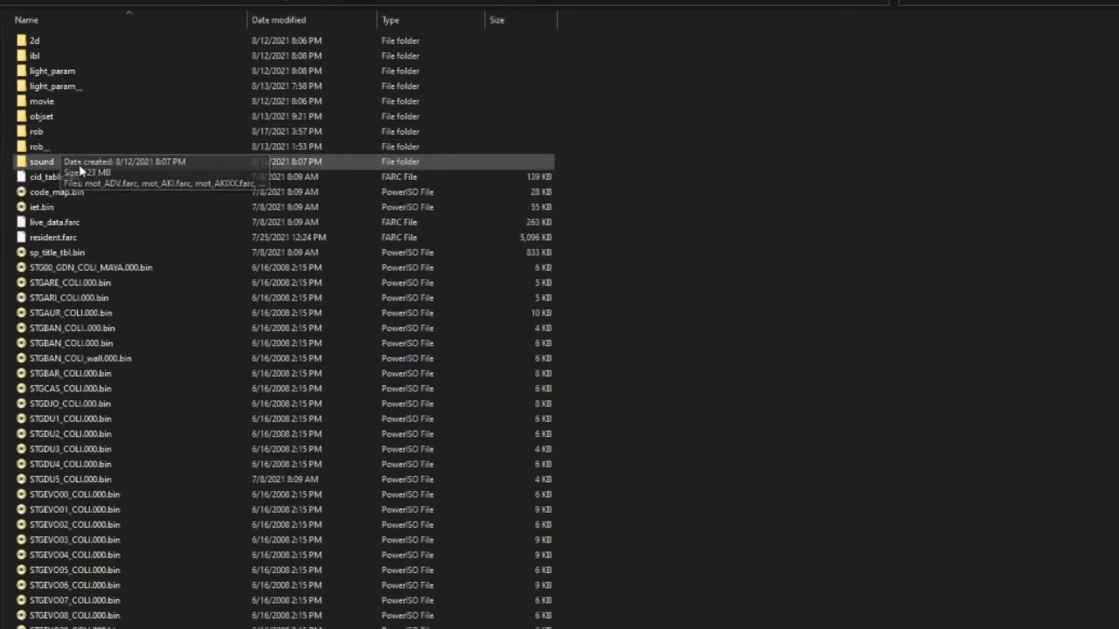
{"action": "double_click", "coordinate": [83, 116]}
{"action": "scroll", "coordinate": [210, 362], "scroll_direction": "down", "scroll_amount": 10}
{"action": "scroll", "coordinate": [210, 362], "scroll_direction": "down", "scroll_amount": 7}
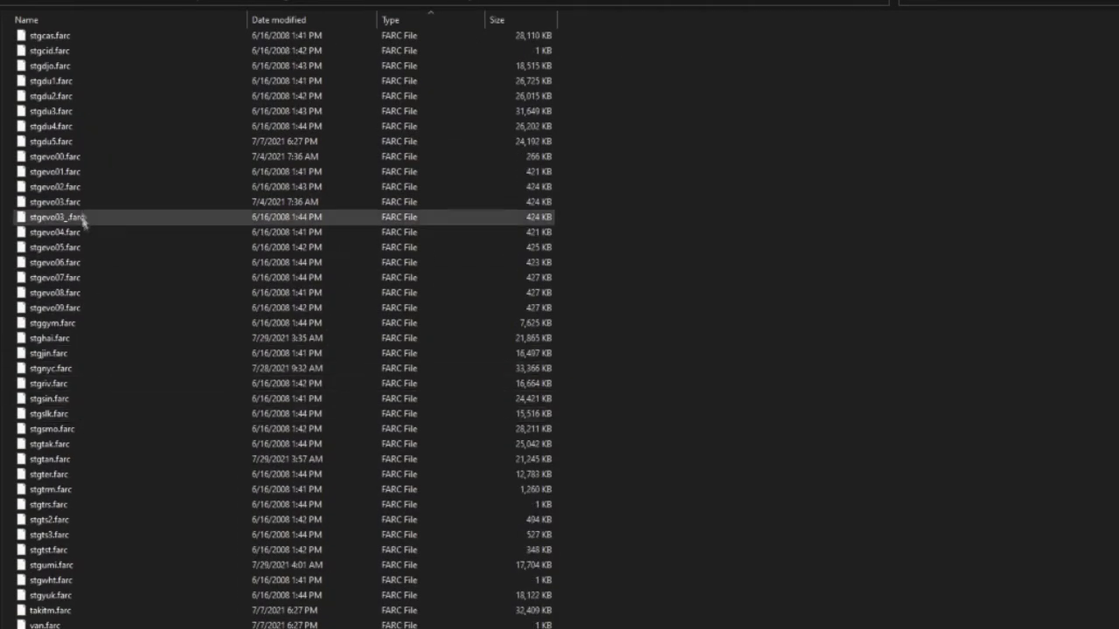
{"action": "left_click", "coordinate": [67, 158]}
{"action": "key", "text": "F2"}
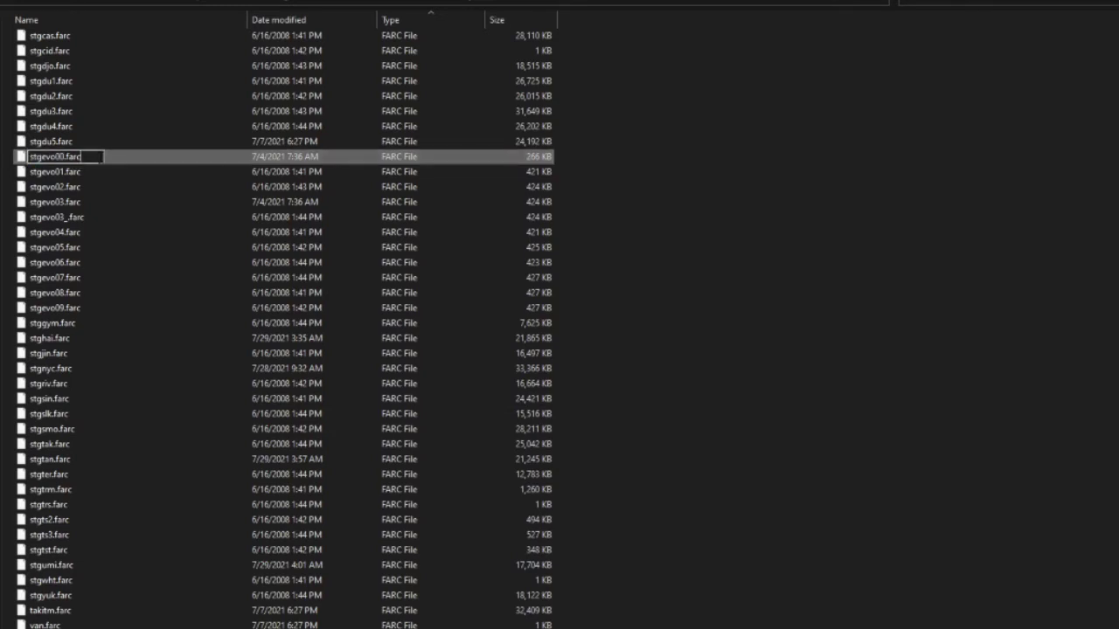
{"action": "key", "text": "Return"}
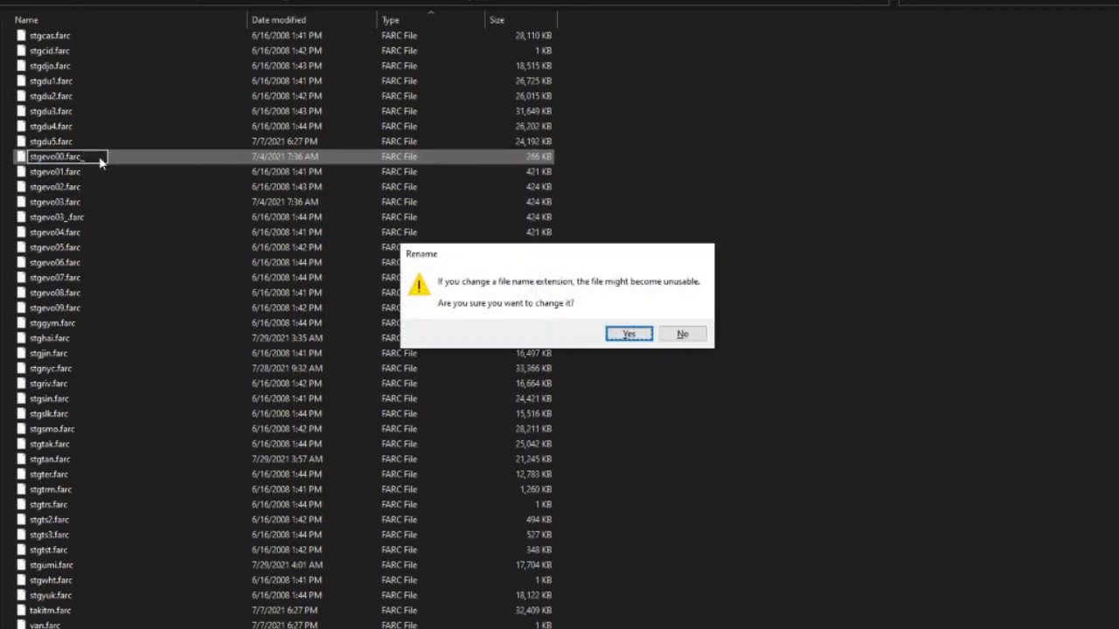
{"action": "key", "text": "Return"}
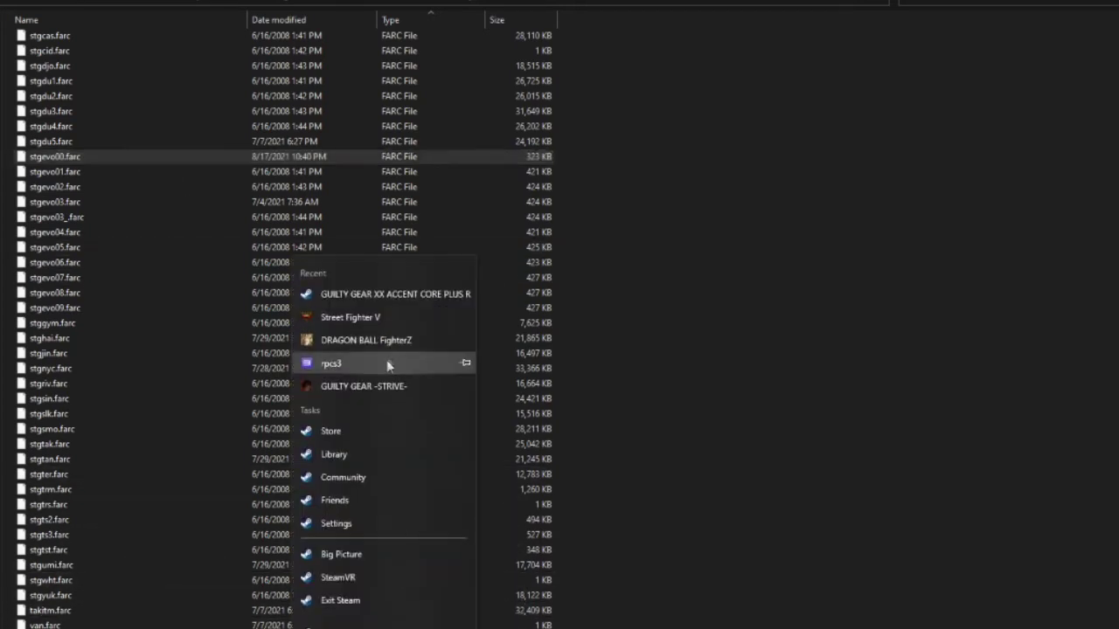
{"action": "left_click", "coordinate": [393, 367]}
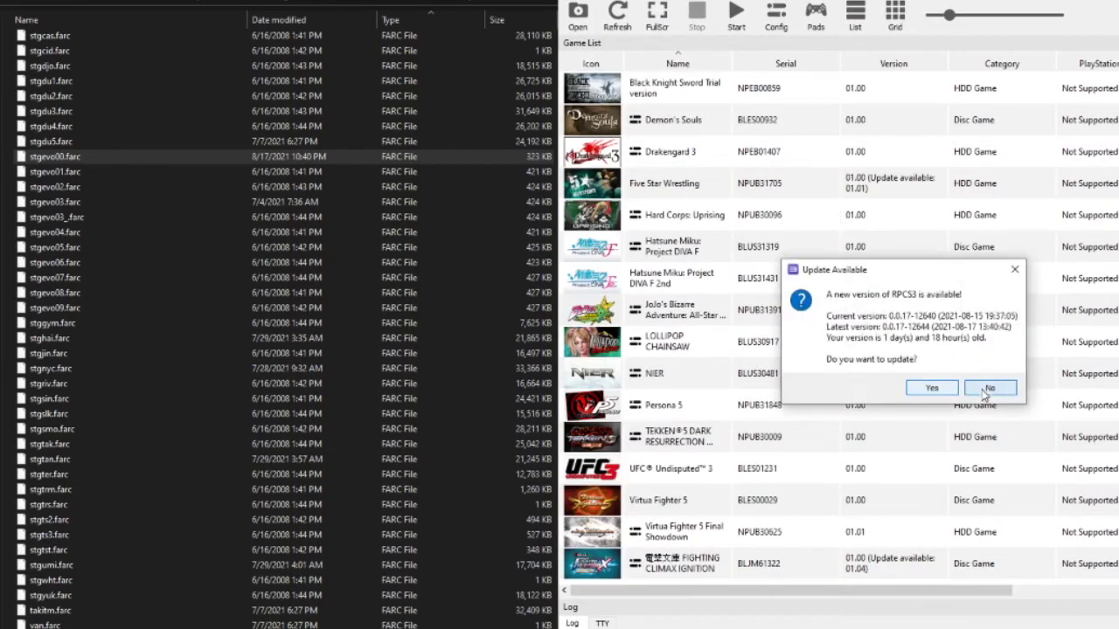
Skip the RPCS3 update, boot Virtua Fighter 5 Final Showdown, and set Cheat Engine's Stage Selector to 29
{"action": "left_click", "coordinate": [990, 389]}
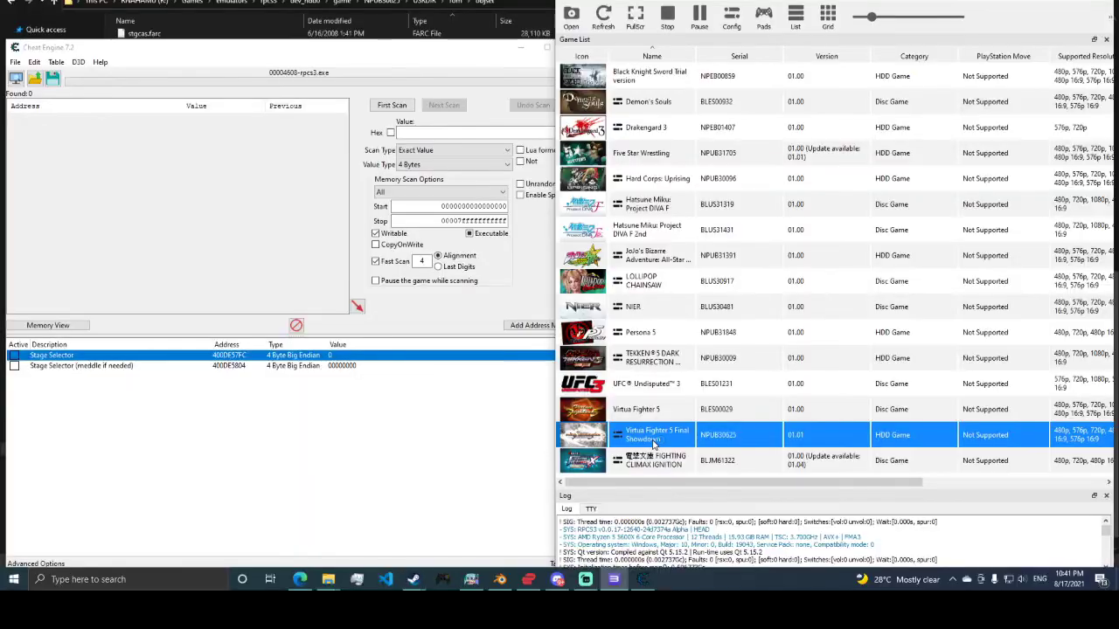
{"action": "double_click", "coordinate": [652, 442]}
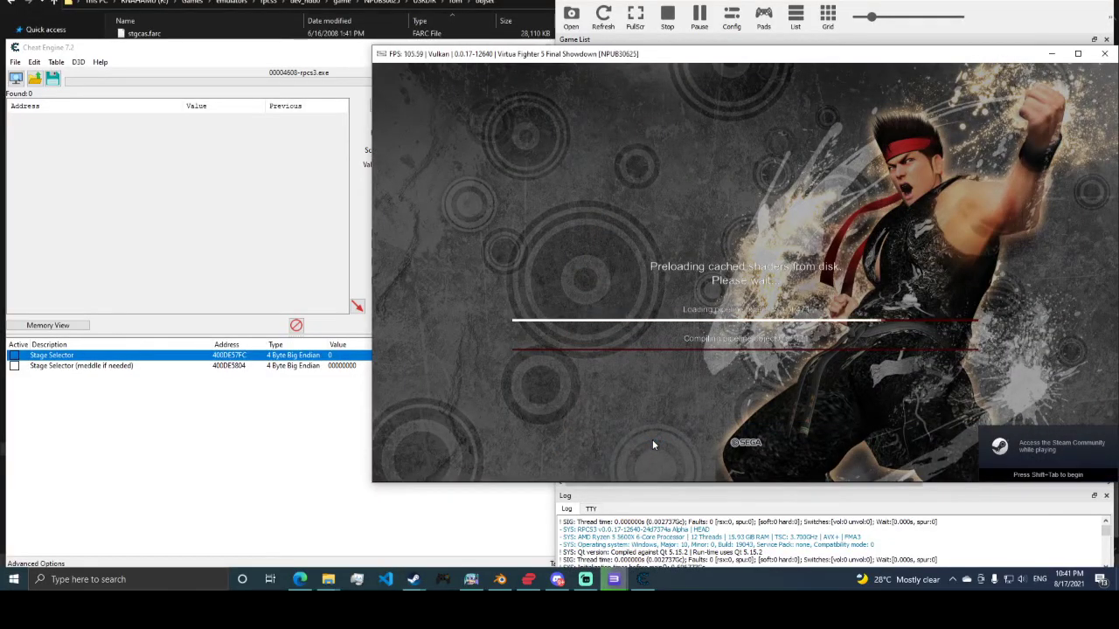
{"action": "left_click", "coordinate": [320, 437]}
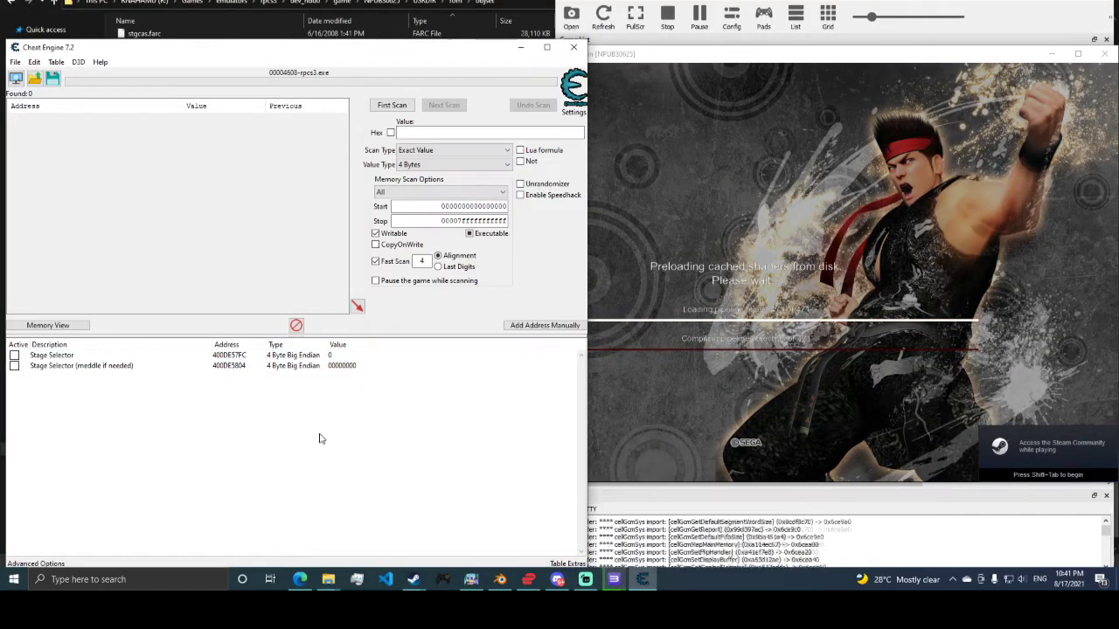
{"action": "double_click", "coordinate": [332, 356]}
{"action": "type", "text": "29"}
{"action": "key", "text": "Return"}
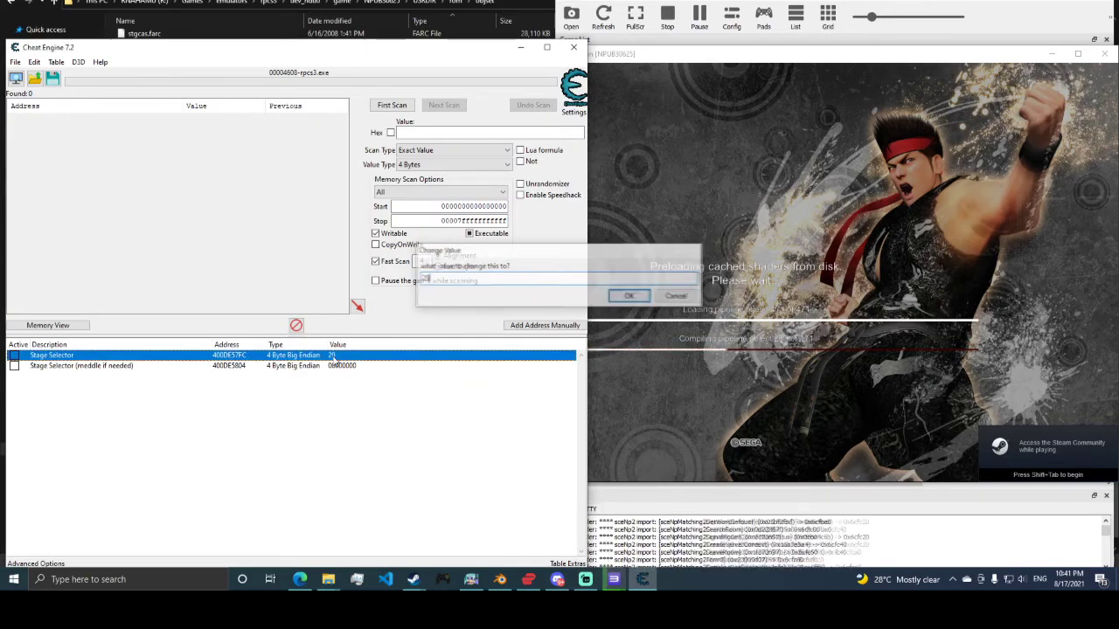
{"action": "left_click", "coordinate": [798, 224]}
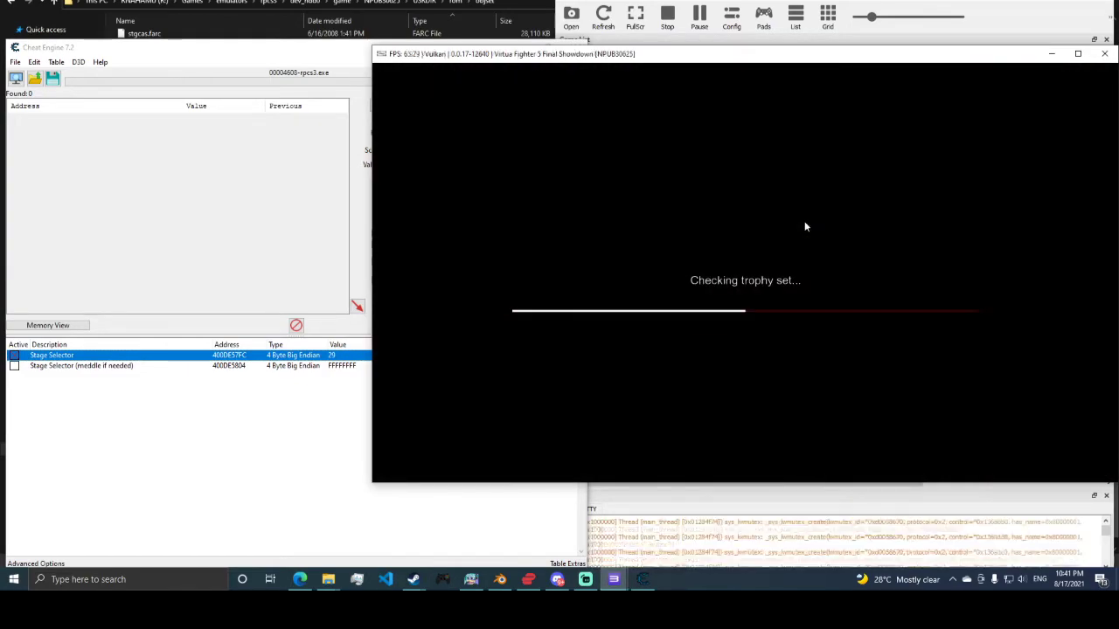
{"action": "left_click", "coordinate": [767, 24]}
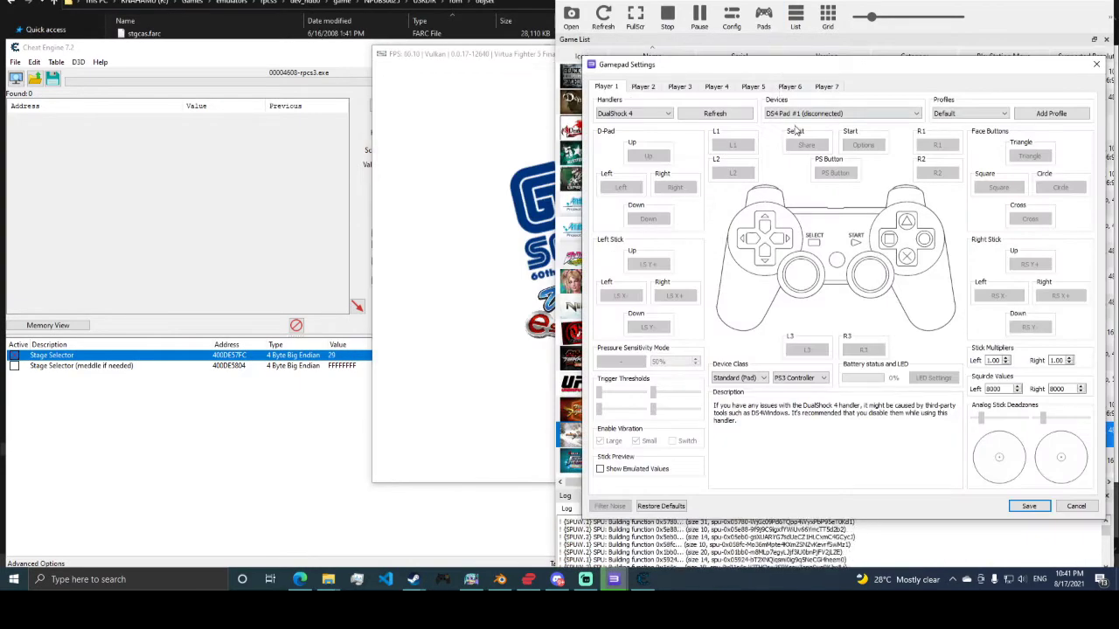
Set player 1's controller handler to XInput and save the gamepad settings
{"action": "left_click", "coordinate": [633, 113]}
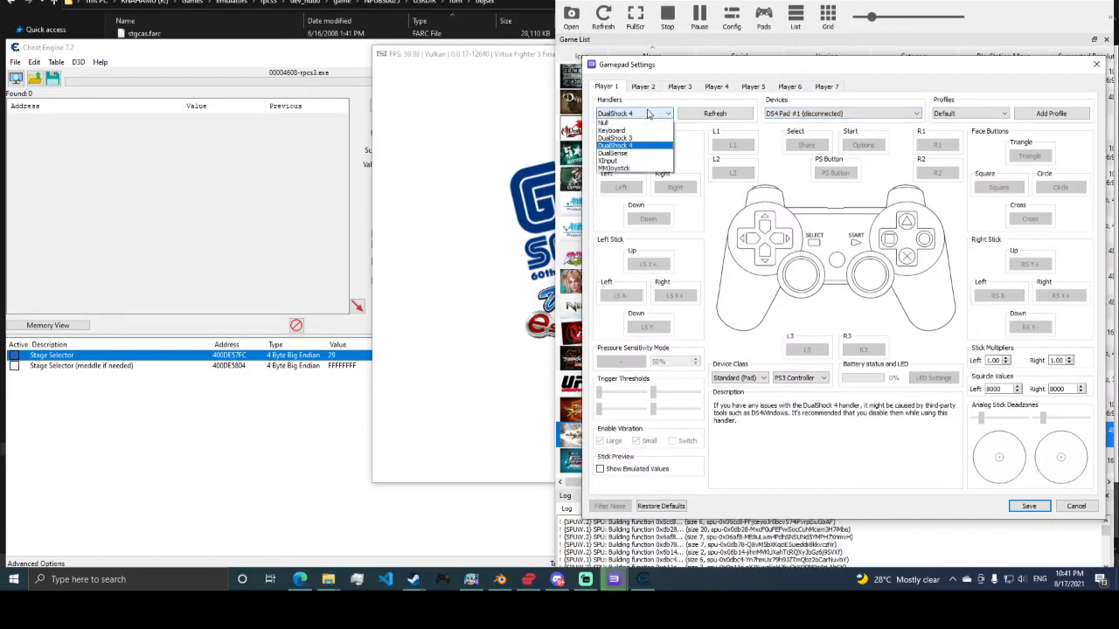
{"action": "left_click", "coordinate": [623, 161]}
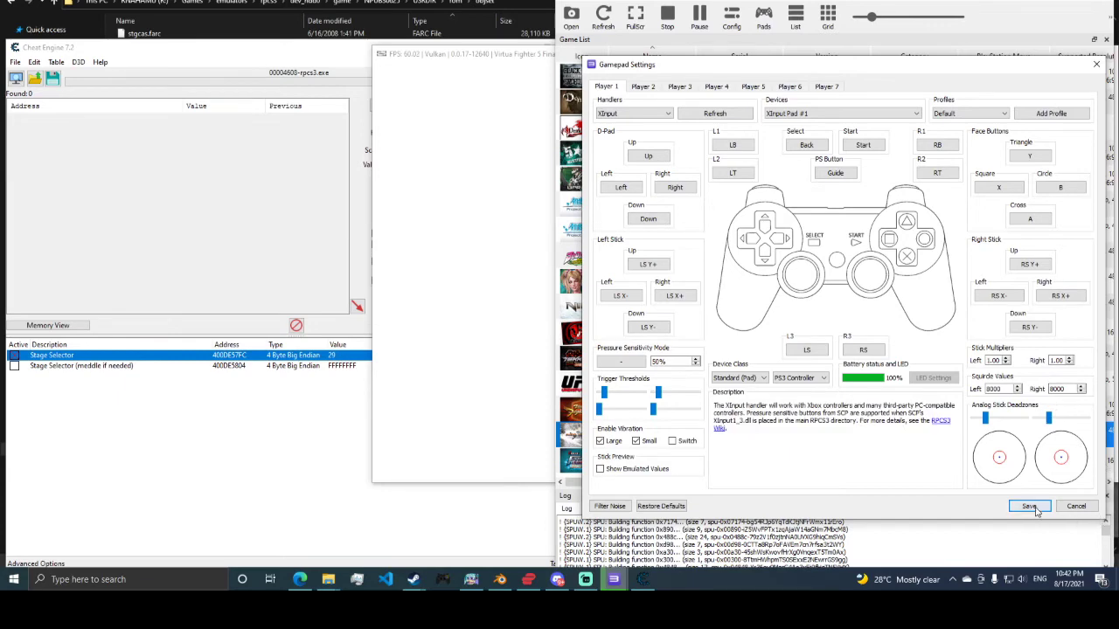
{"action": "left_click", "coordinate": [1028, 506]}
{"action": "left_click", "coordinate": [497, 259]}
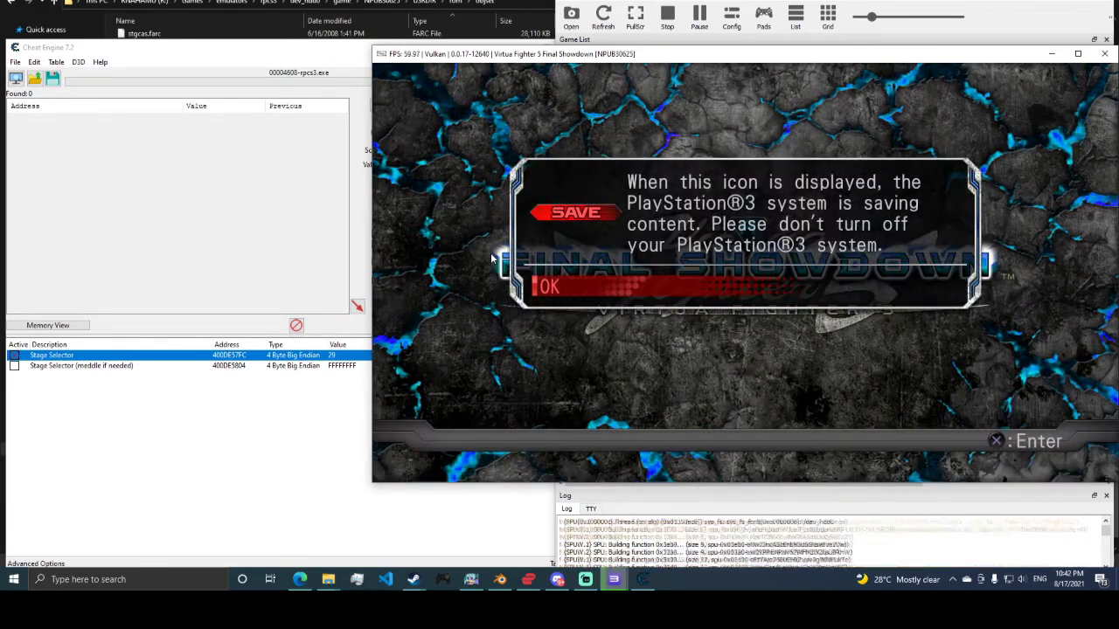
Go from the title screen through Dojo into Free Training, confirming character and stage
{"action": "key", "text": "x"}
{"action": "key", "text": "x"}
{"action": "key", "text": "Return"}
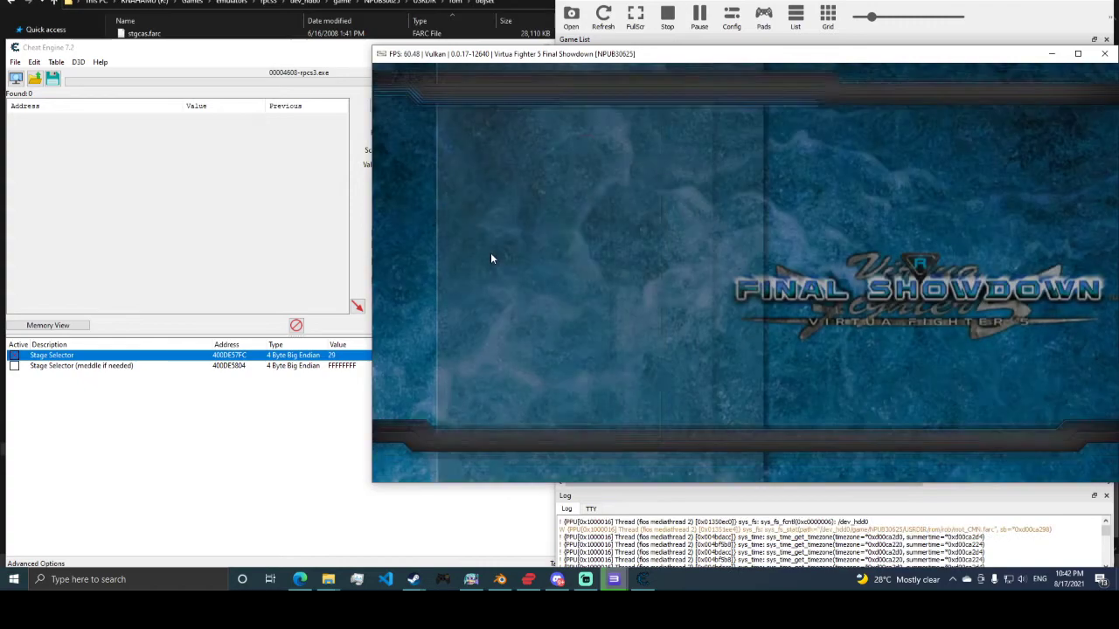
{"action": "key", "text": "Down"}
{"action": "key", "text": "Up"}
{"action": "key", "text": "Down"}
{"action": "key", "text": "Down"}
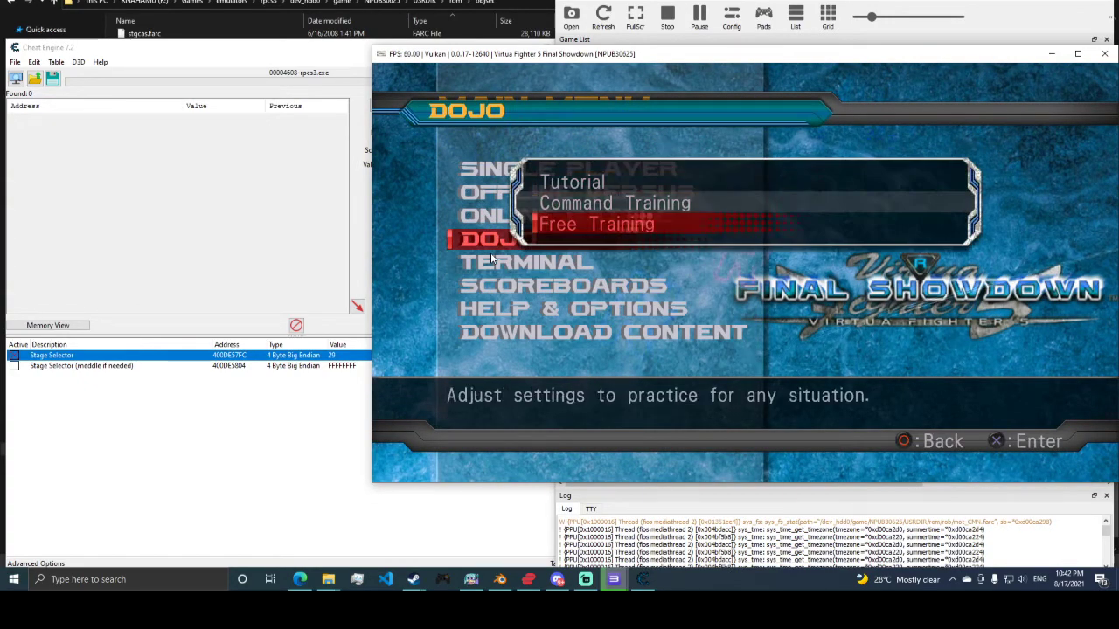
{"action": "key", "text": "Return"}
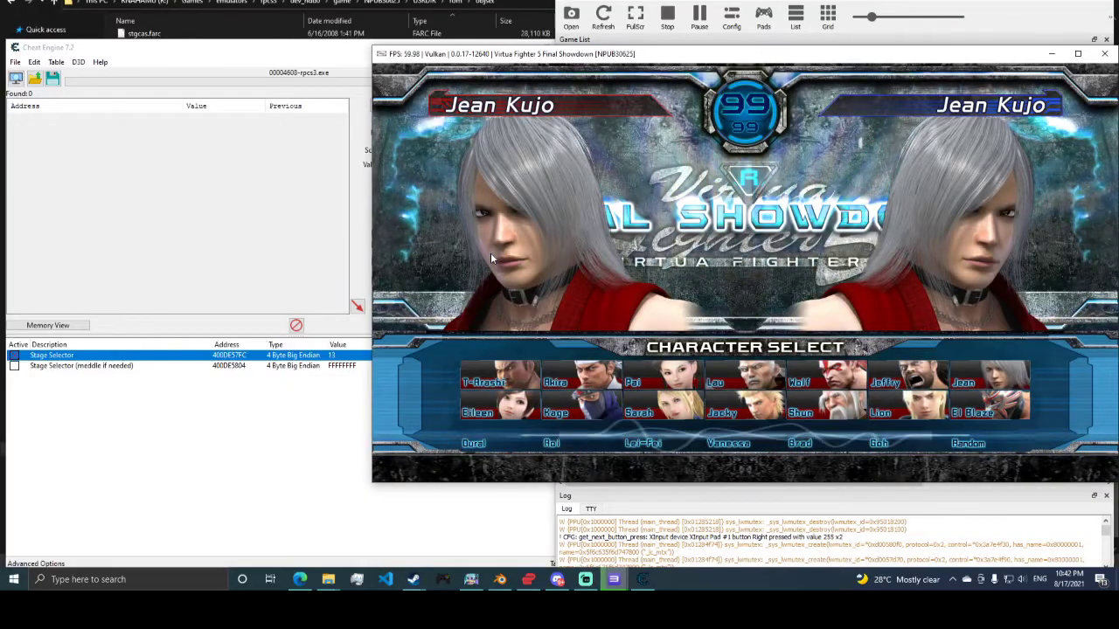
{"action": "key", "text": "Return"}
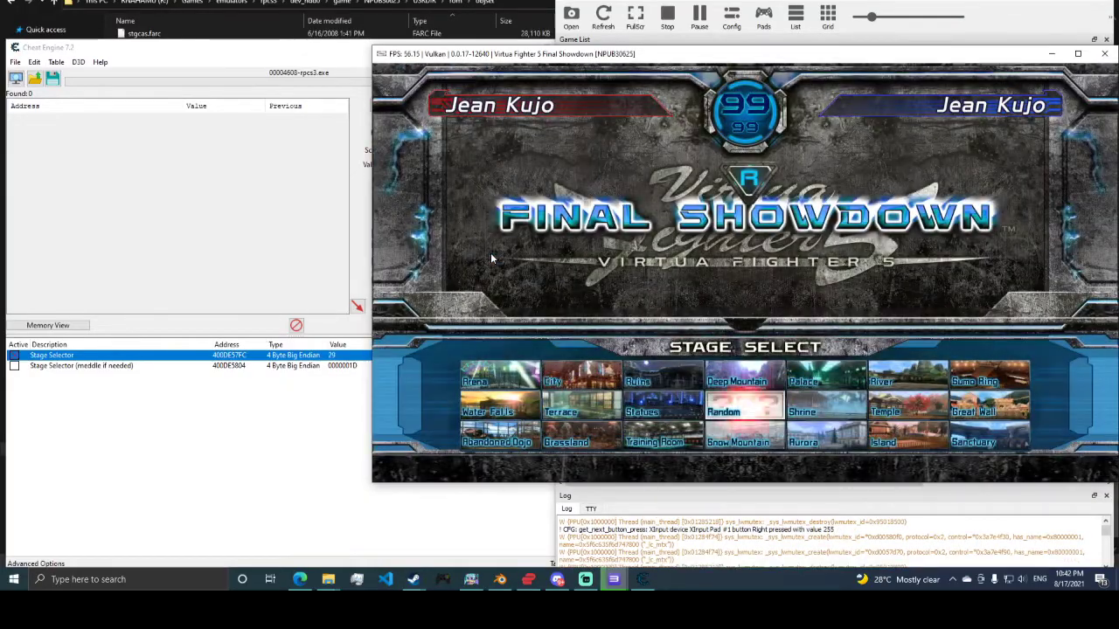
{"action": "key", "text": "Return"}
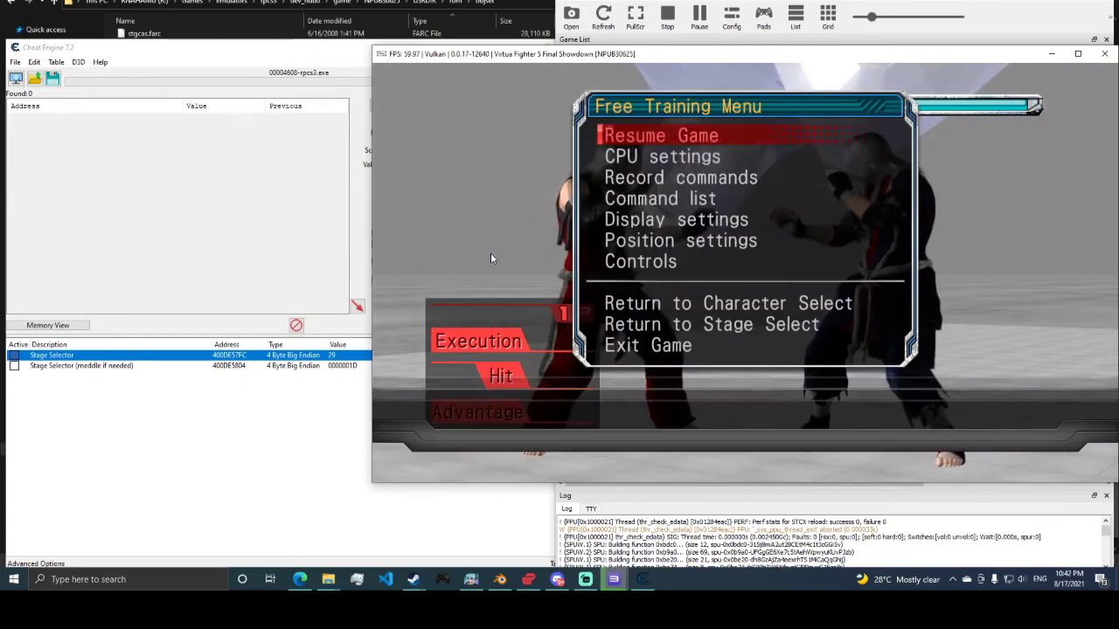
Return to Character Select, pick Kage in costume Type A, and confirm the stage
{"action": "key", "text": "Up"}
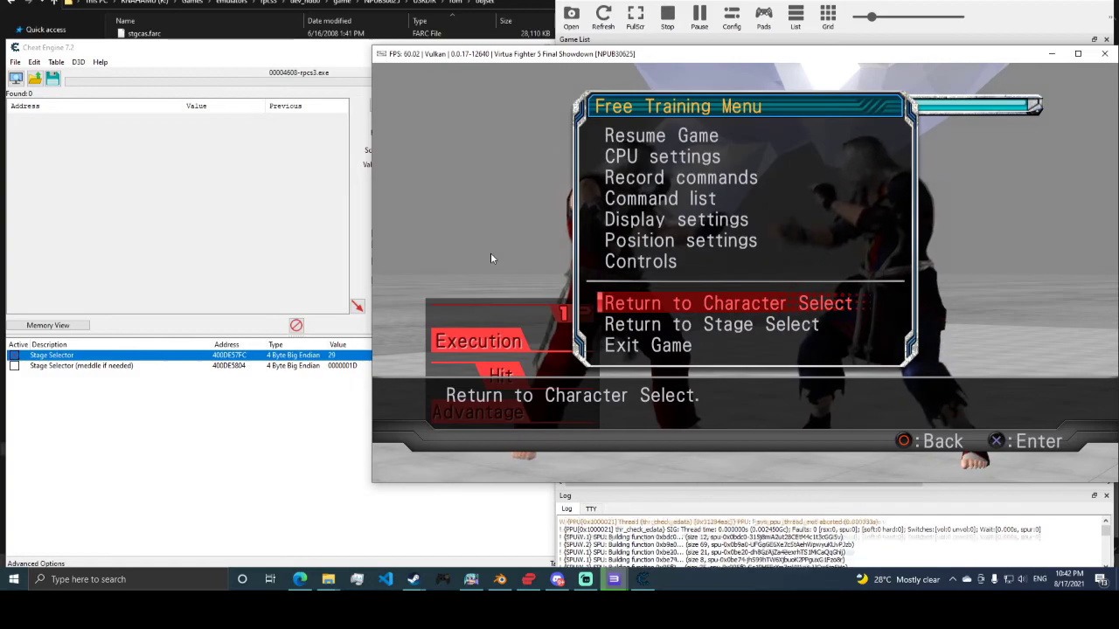
{"action": "key", "text": "x"}
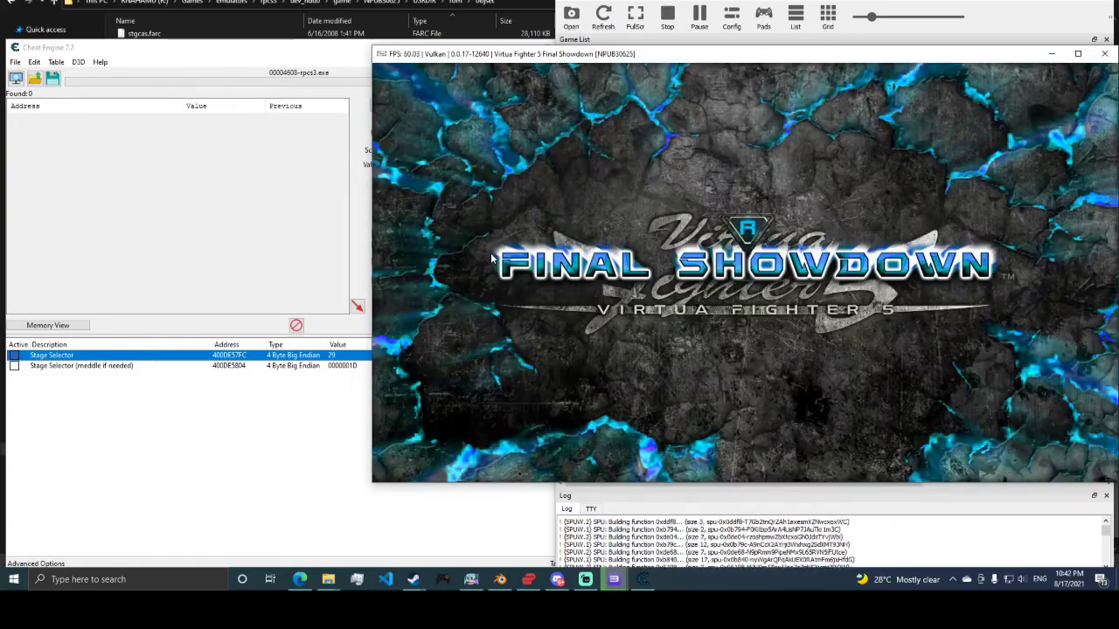
{"action": "key", "text": "Right"}
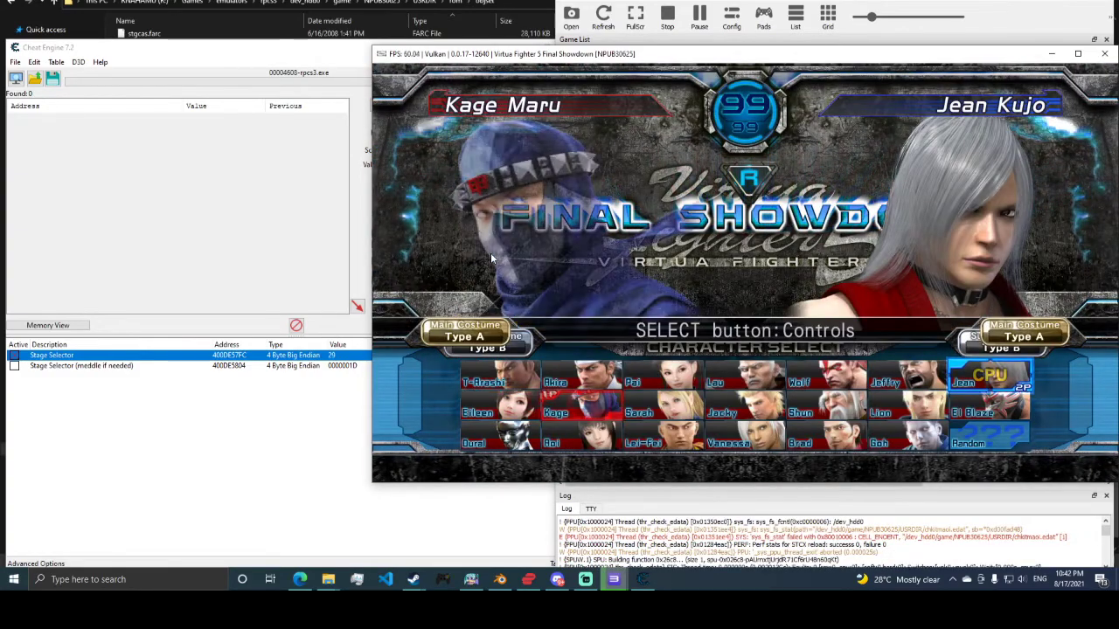
{"action": "key", "text": "x"}
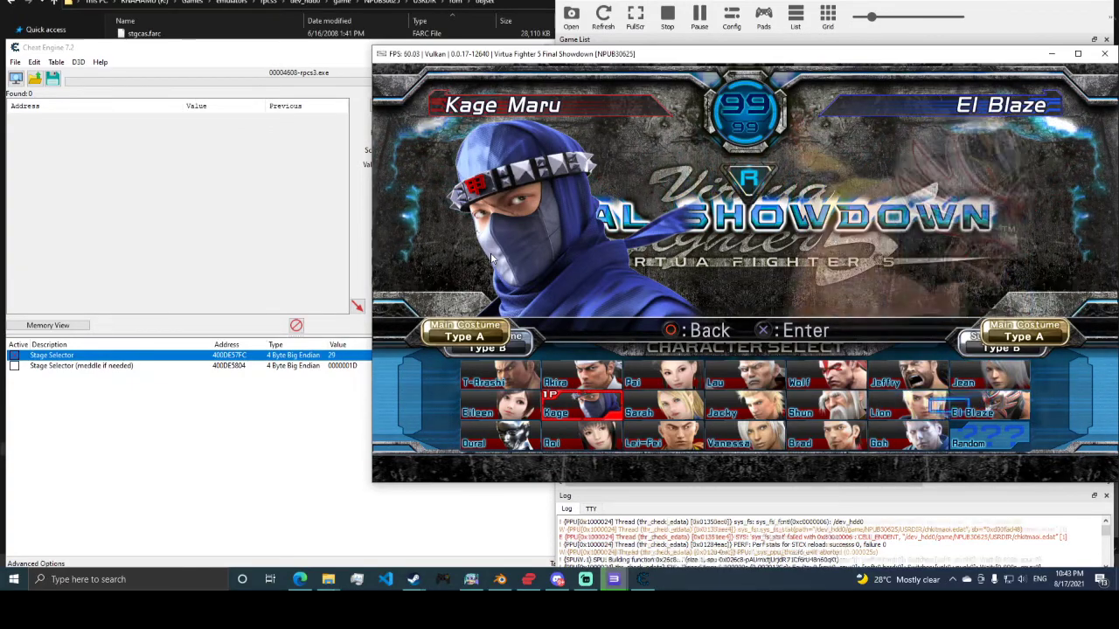
{"action": "key", "text": "x"}
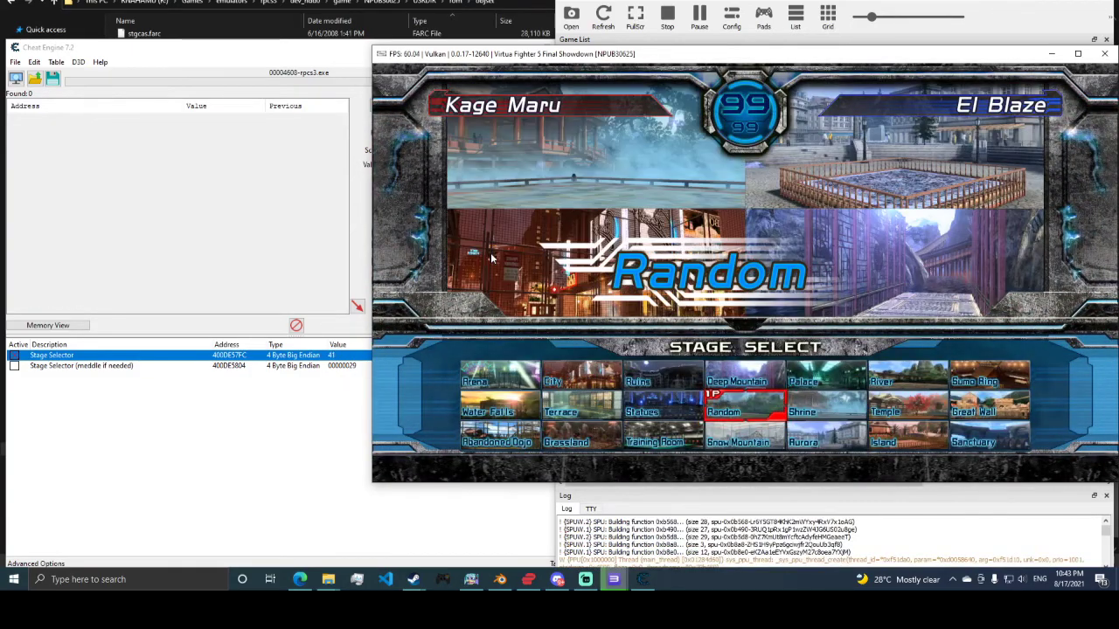
{"action": "key", "text": "x"}
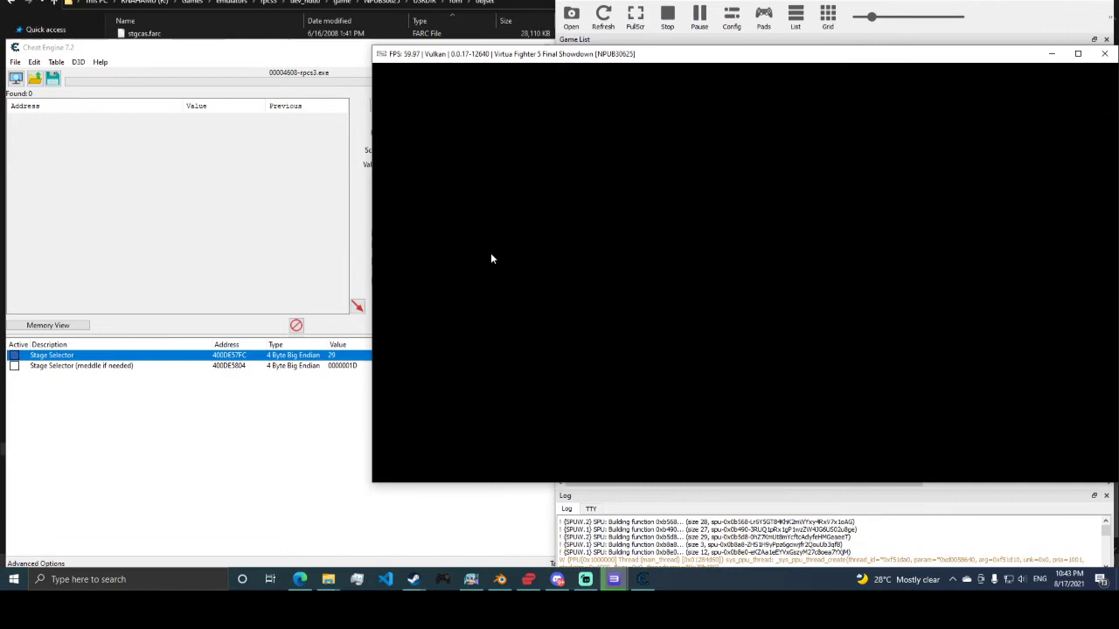